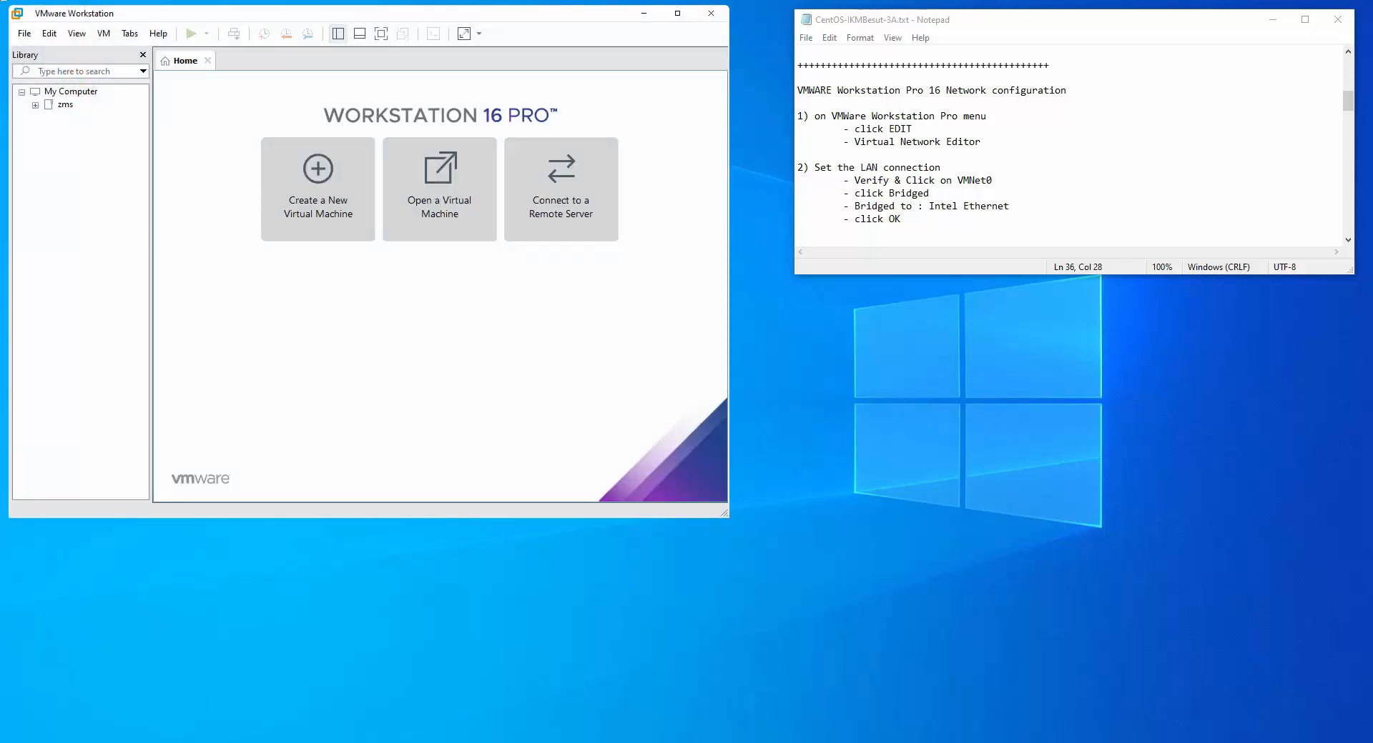
Open the Virtual Network Editor from the Edit menu, following the notes
{"action": "left_click", "coordinate": [49, 34]}
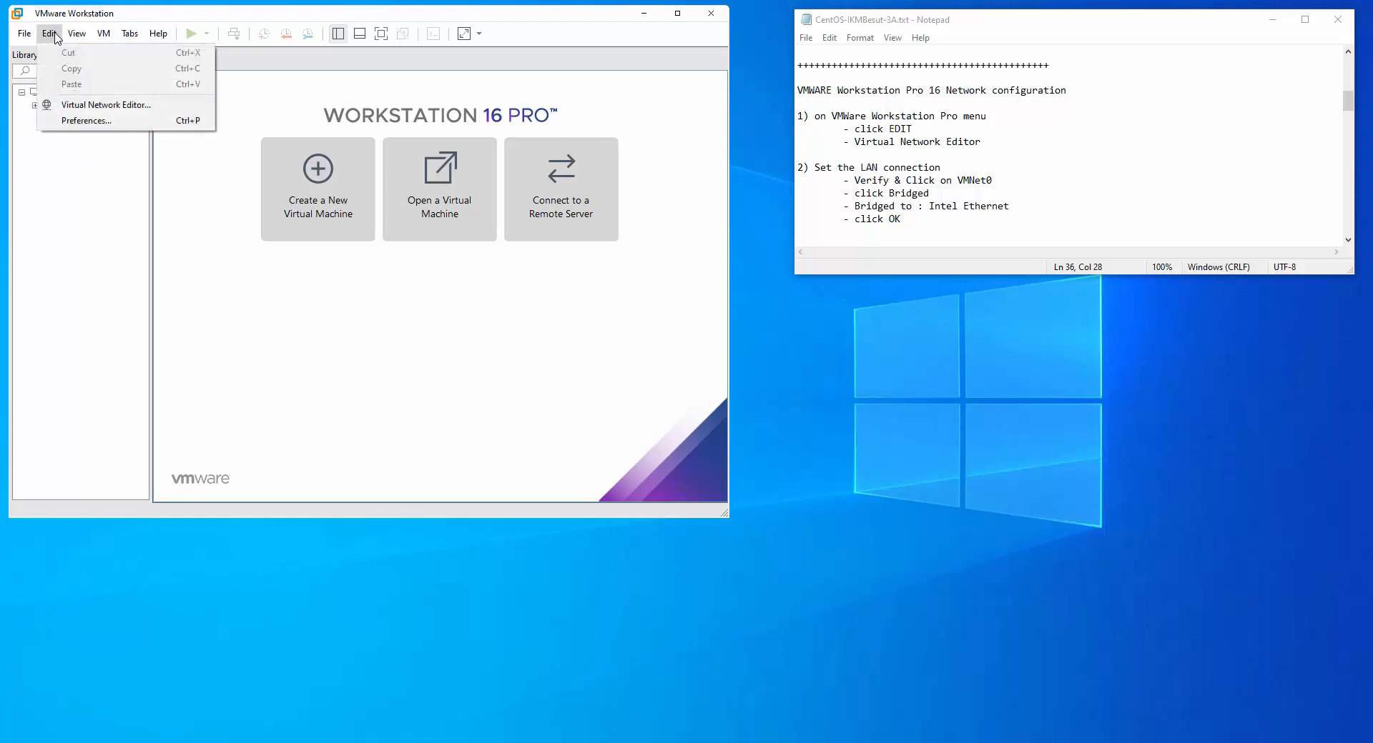
{"action": "left_click", "coordinate": [106, 108]}
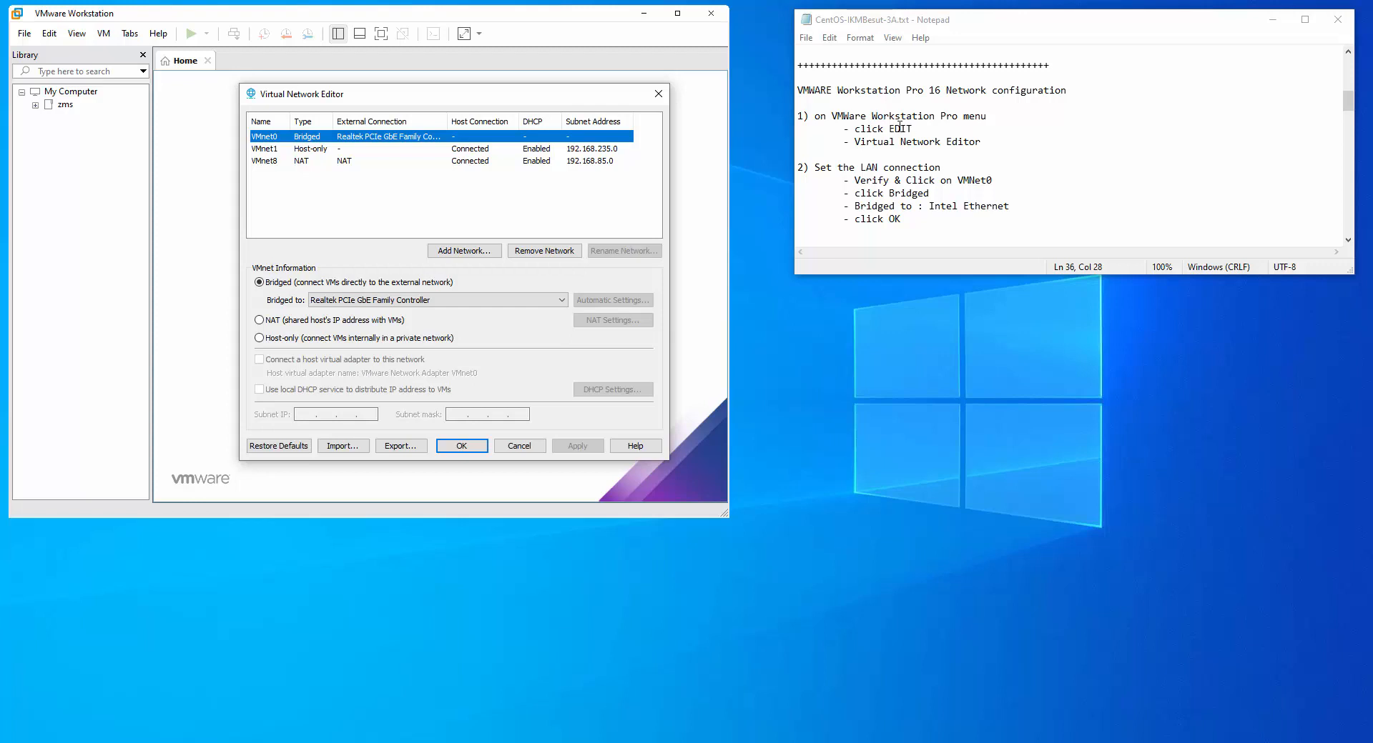
{"action": "double_click", "coordinate": [900, 128]}
{"action": "left_click_drag", "start_coordinate": [856, 142], "coordinate": [982, 142]}
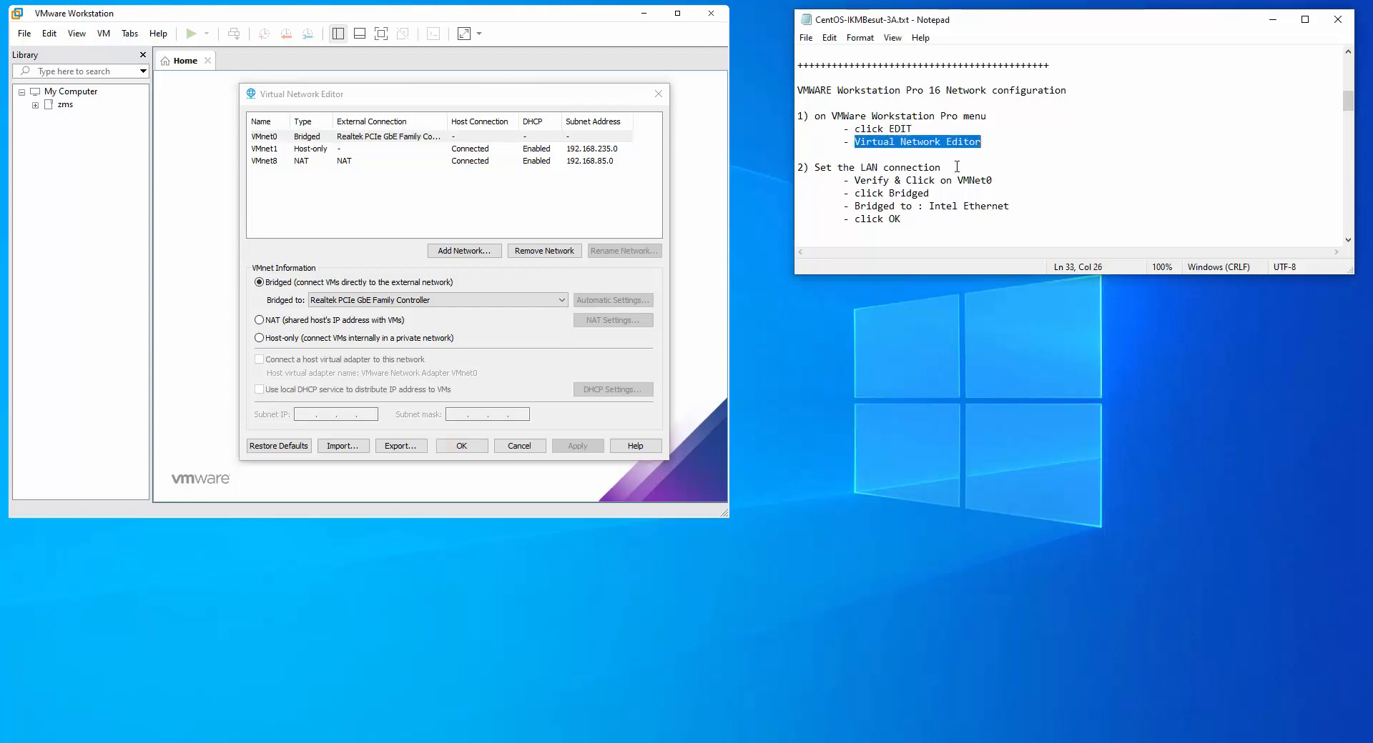
{"action": "left_click_drag", "start_coordinate": [860, 180], "coordinate": [985, 180]}
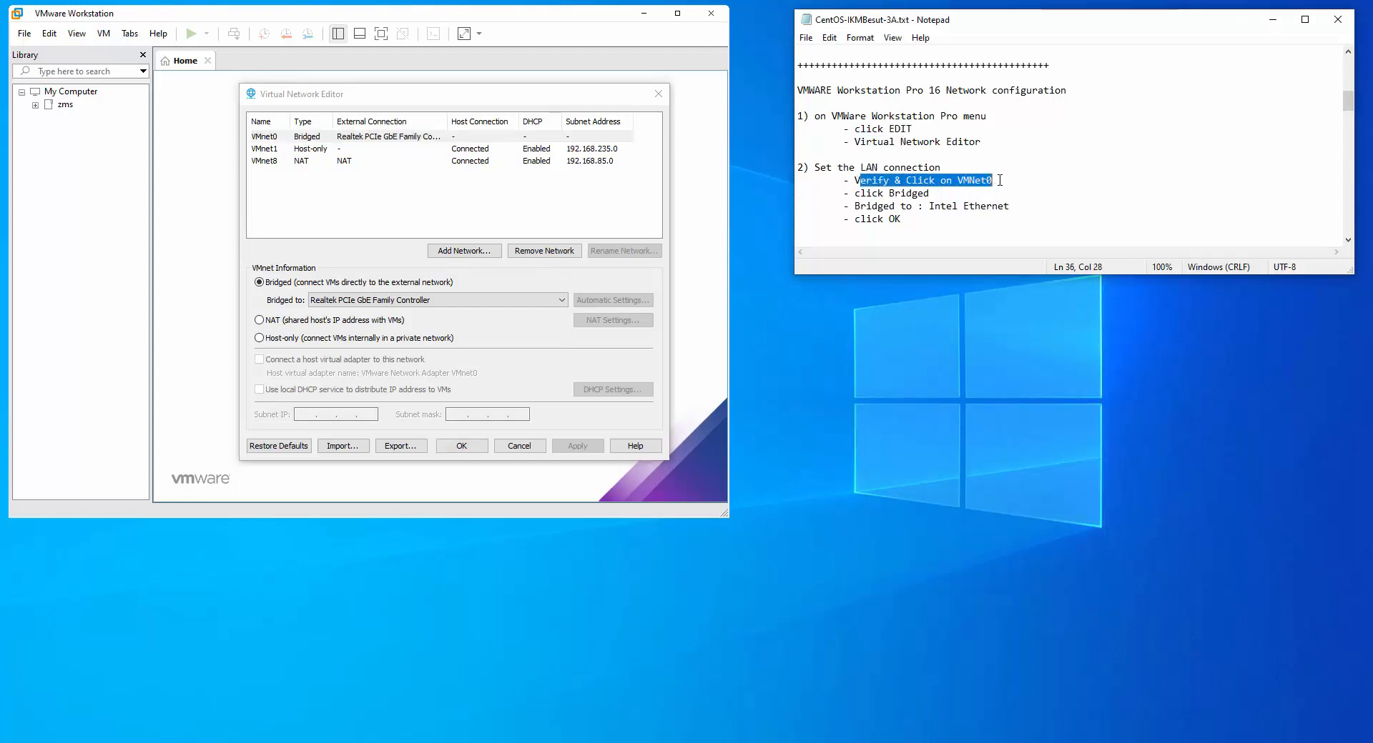
Set VMnet0 to Bridged on the Realtek PCIe GbE Family Controller and confirm with OK
{"action": "left_click", "coordinate": [275, 136]}
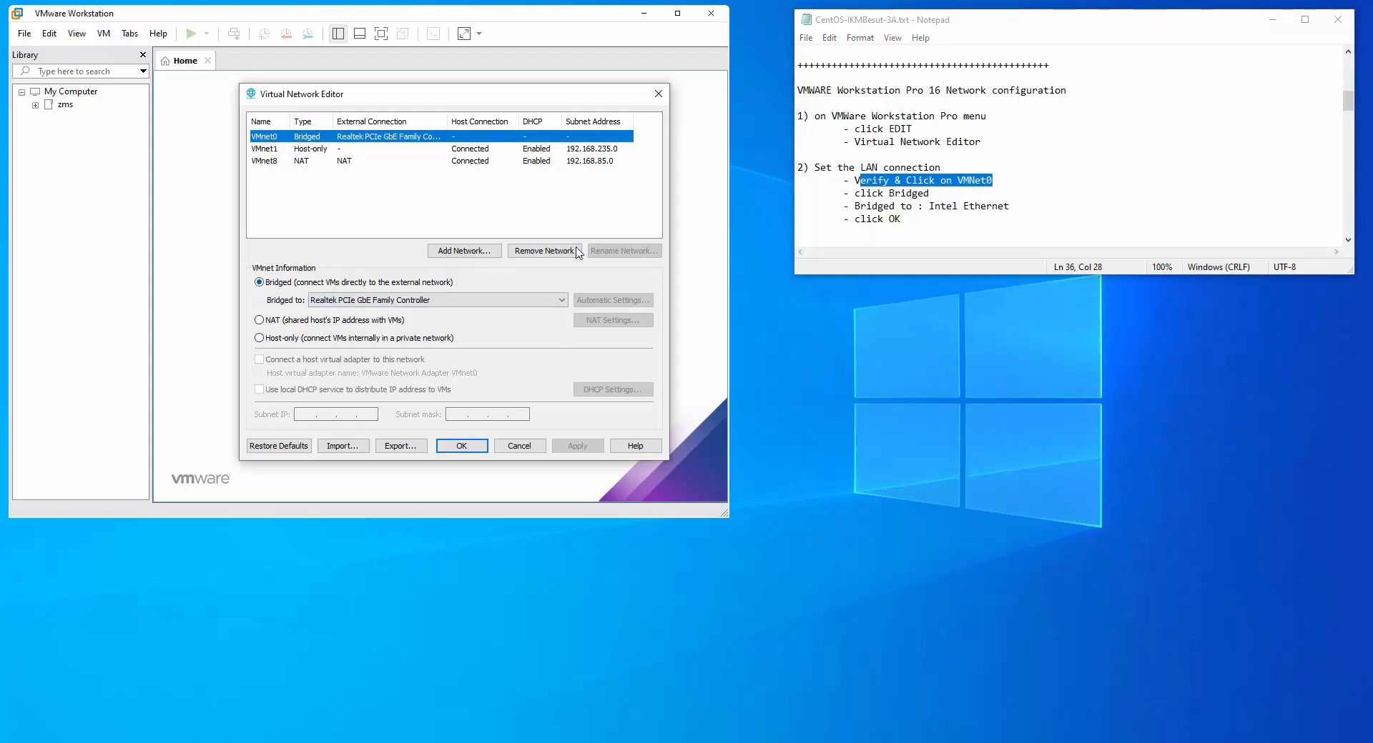
{"action": "left_click", "coordinate": [297, 284]}
{"action": "left_click", "coordinate": [390, 302]}
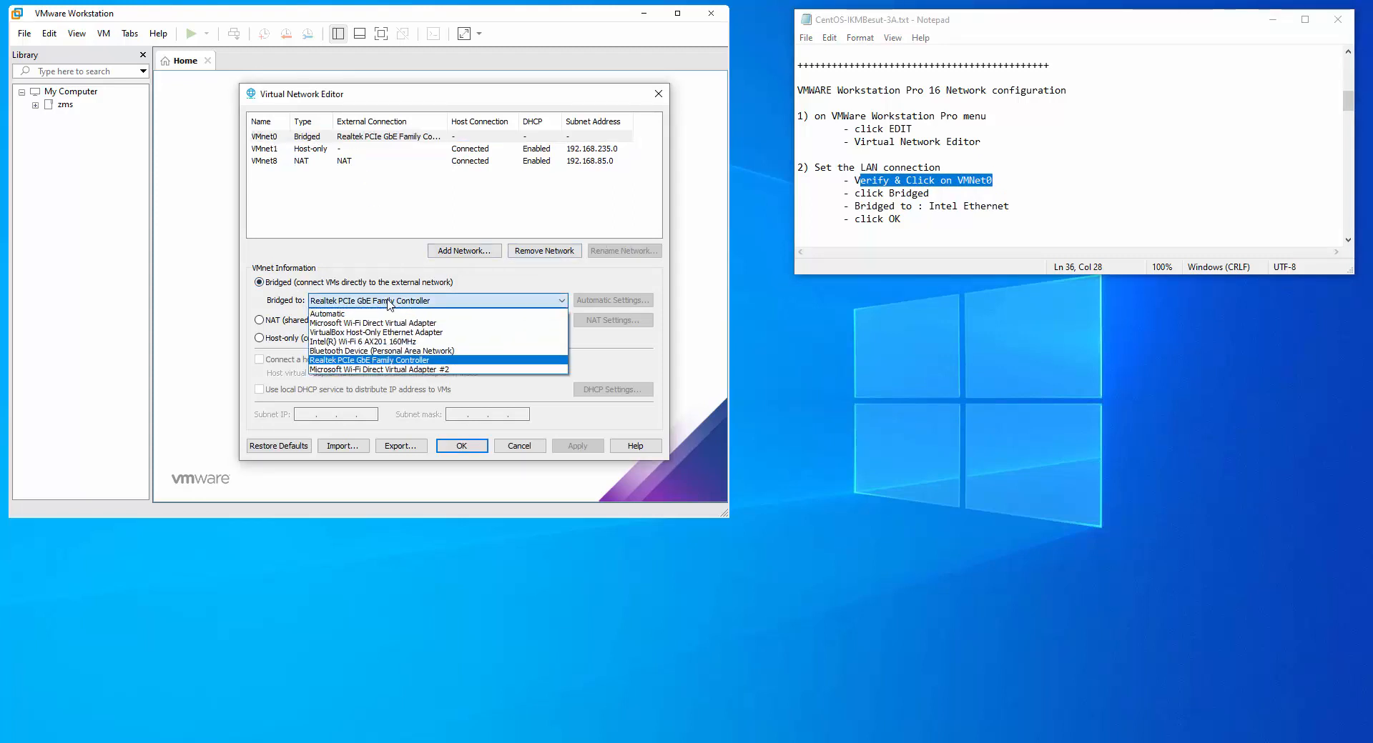
{"action": "left_click", "coordinate": [361, 361]}
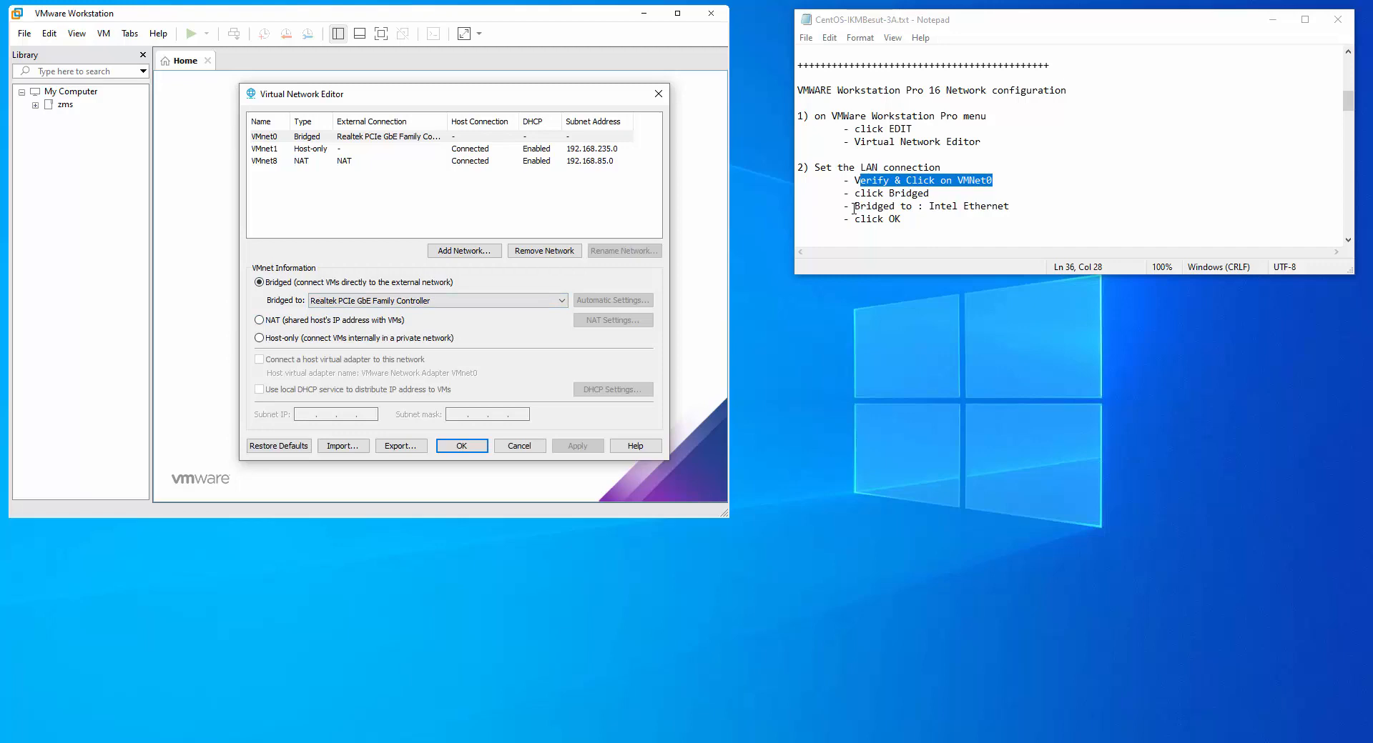
{"action": "left_click_drag", "start_coordinate": [854, 208], "coordinate": [912, 208]}
{"action": "double_click", "coordinate": [895, 219]}
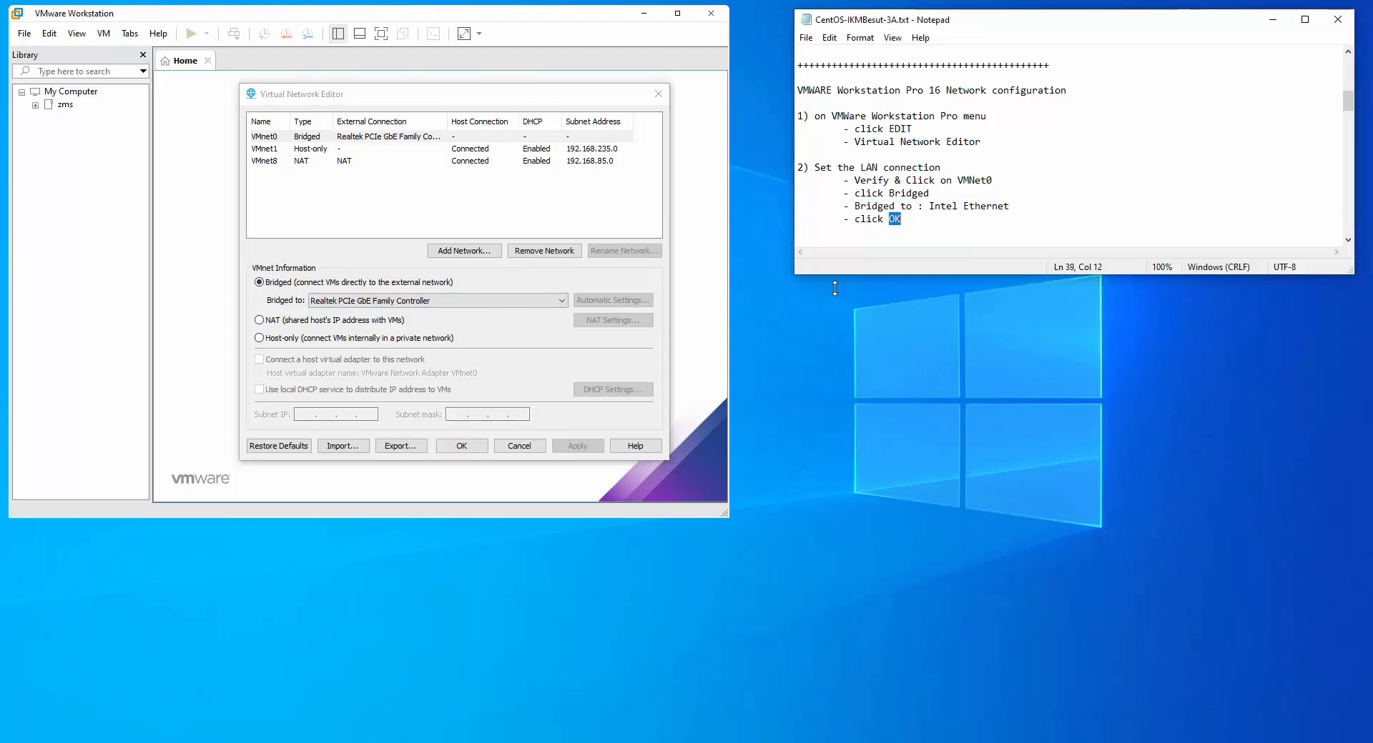
{"action": "left_click", "coordinate": [461, 446]}
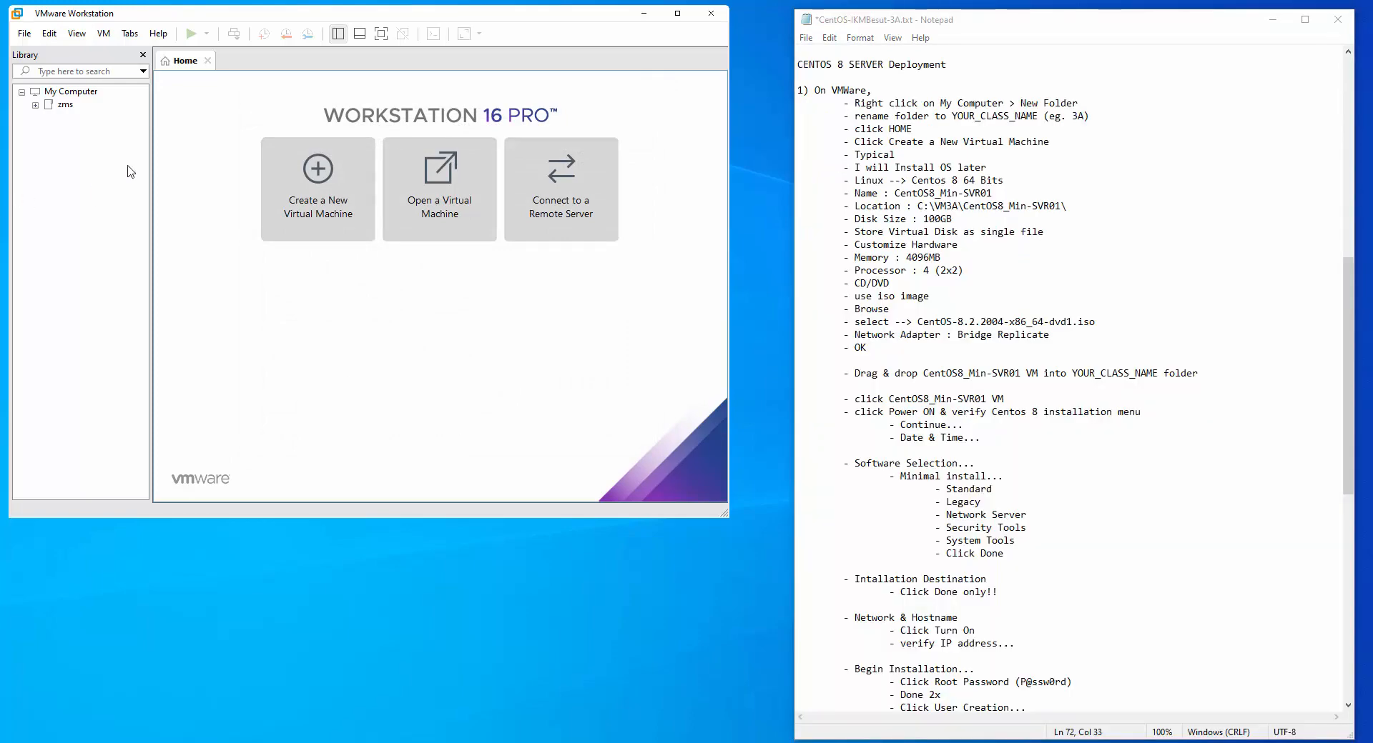
Create a new library folder named 3A under My Computer
{"action": "left_click", "coordinate": [79, 98]}
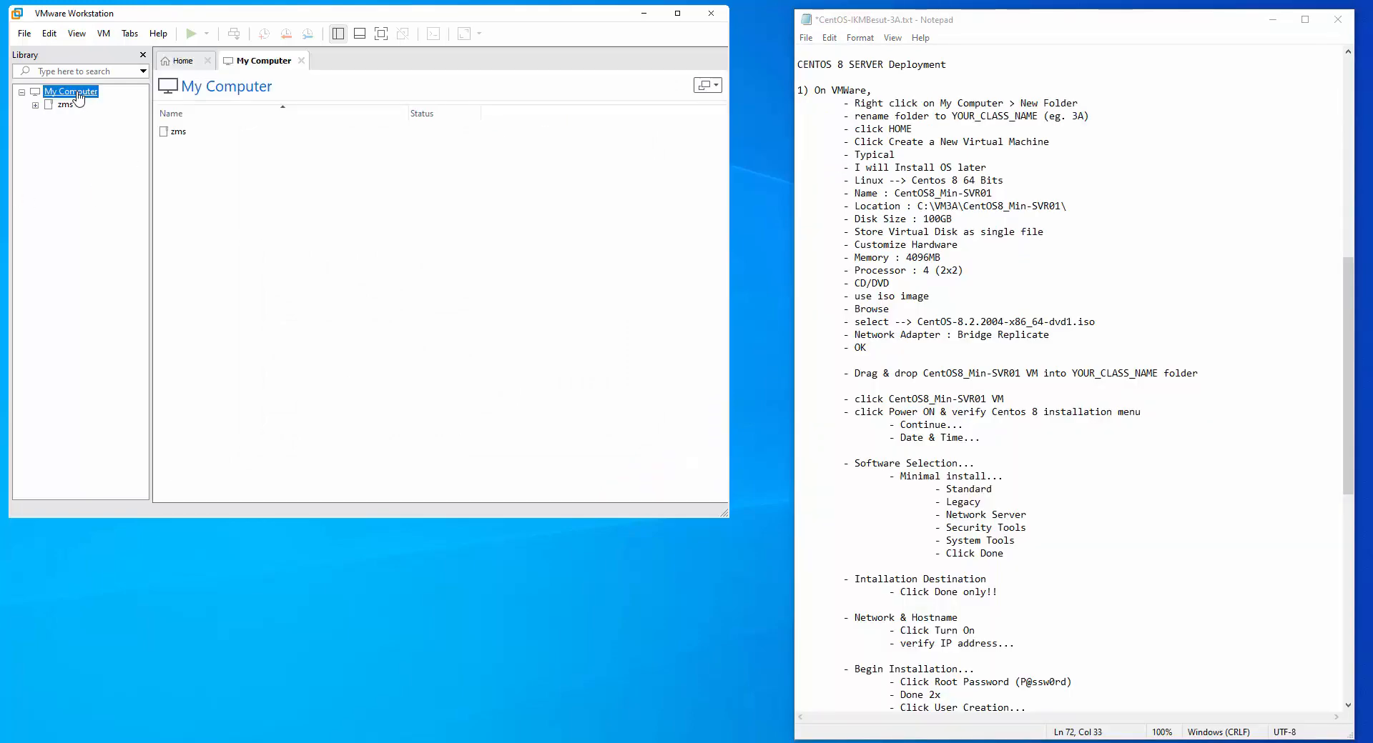
{"action": "right_click", "coordinate": [78, 98]}
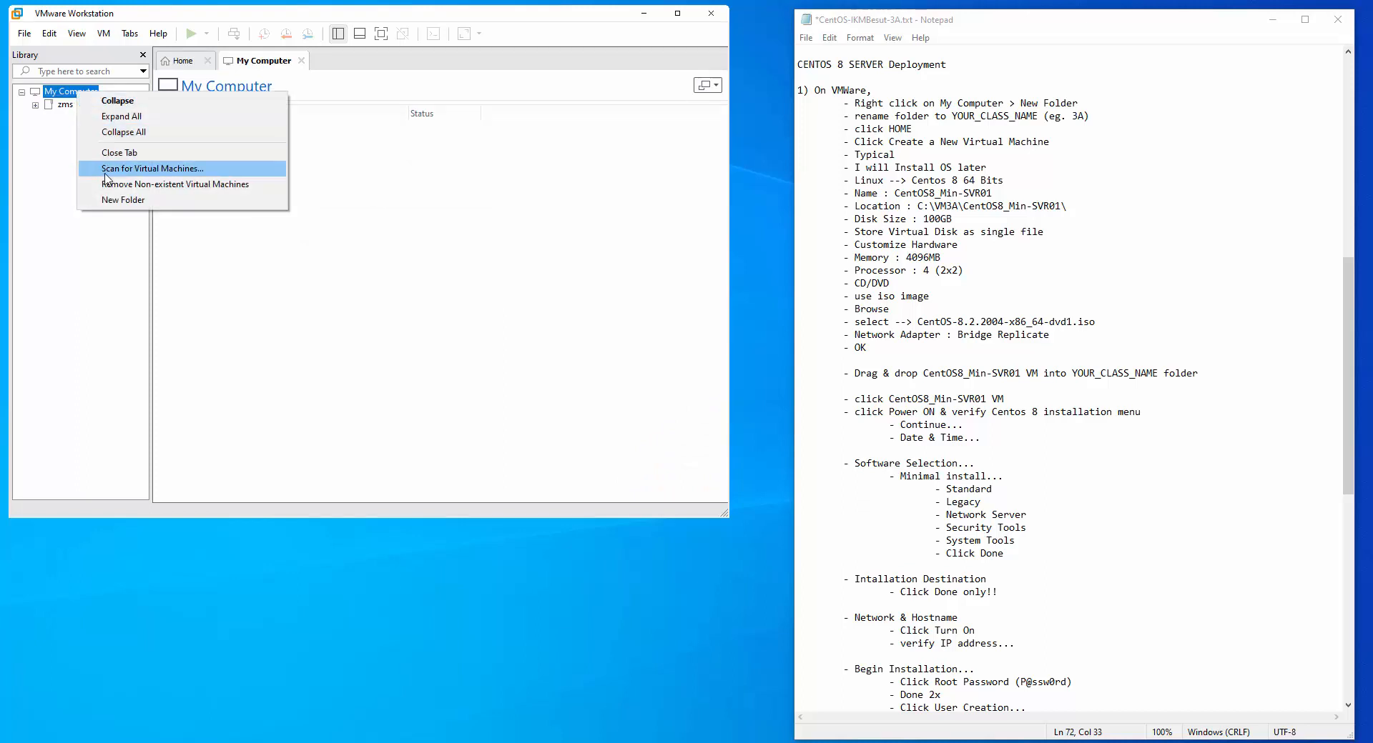
{"action": "left_click", "coordinate": [122, 200]}
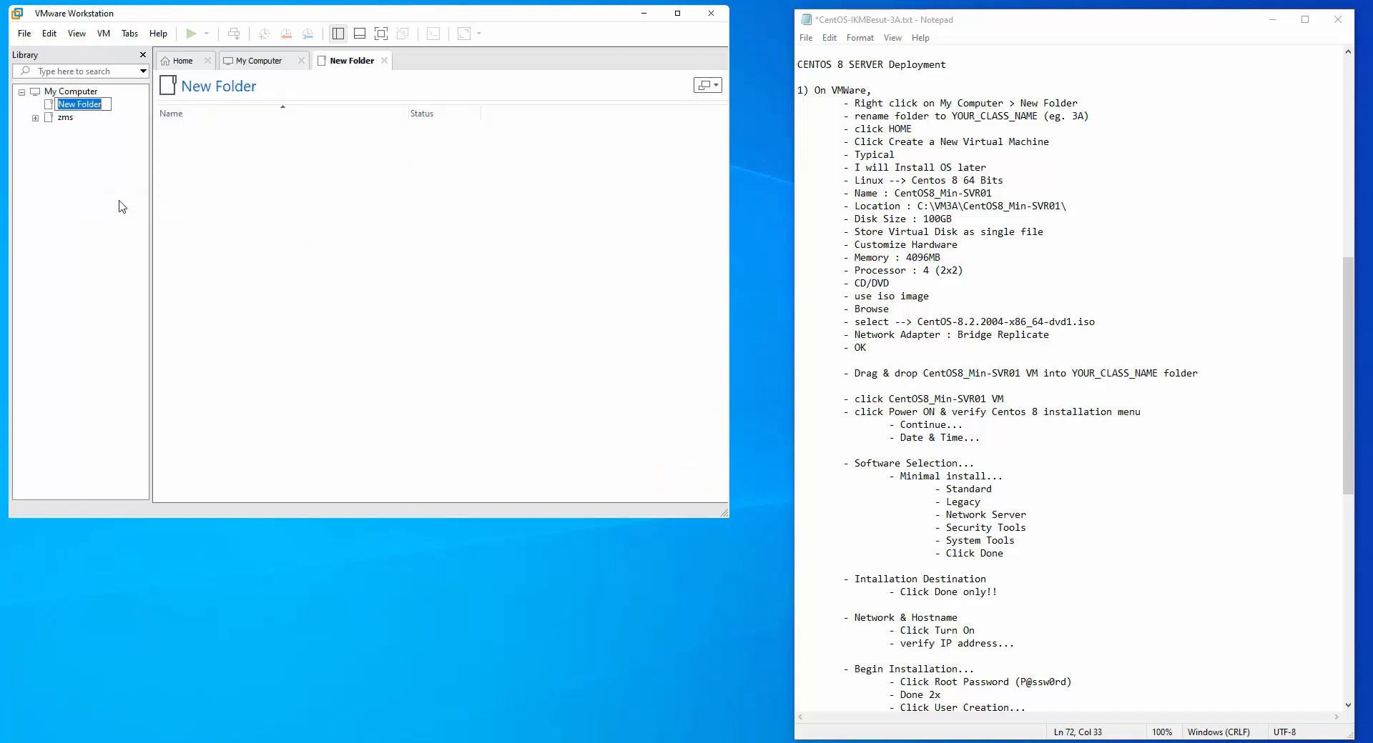
{"action": "type", "text": "3A"}
{"action": "key", "text": "Return"}
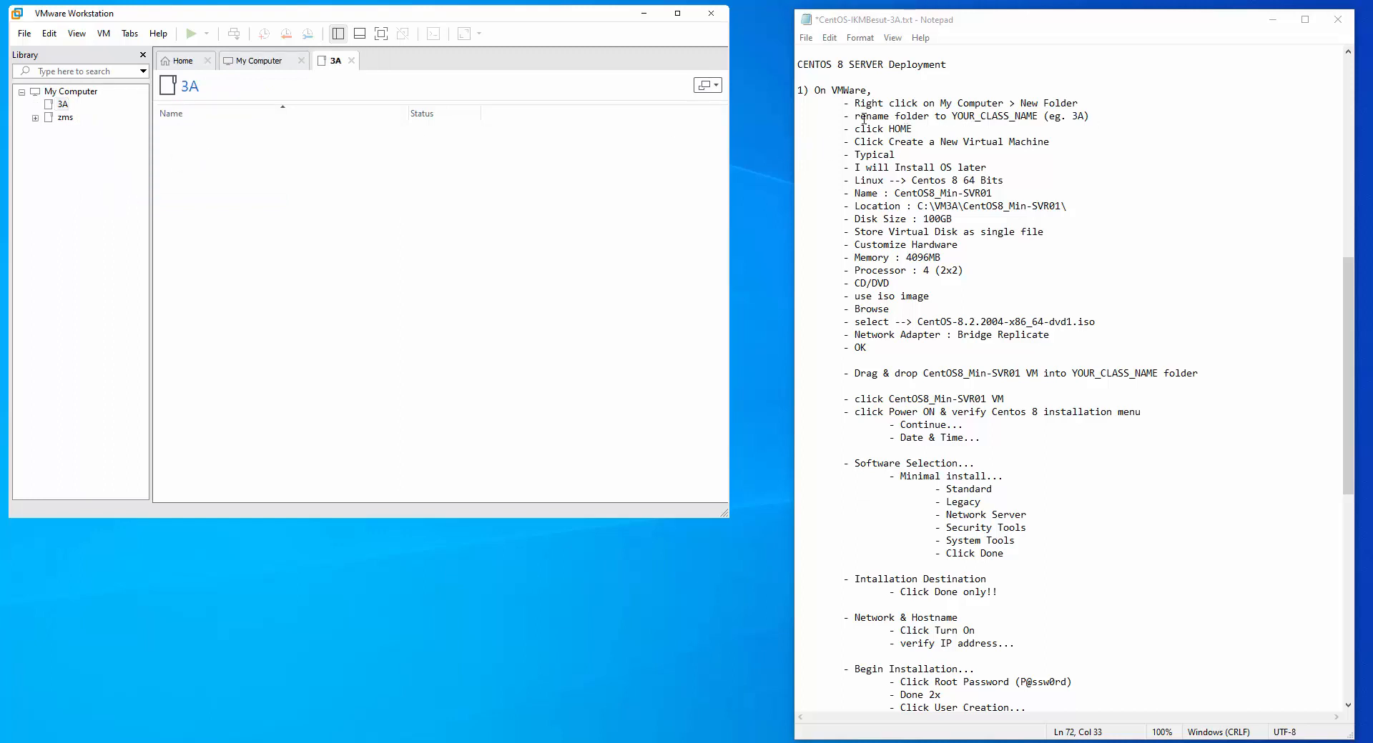
{"action": "left_click_drag", "start_coordinate": [857, 119], "coordinate": [1084, 117]}
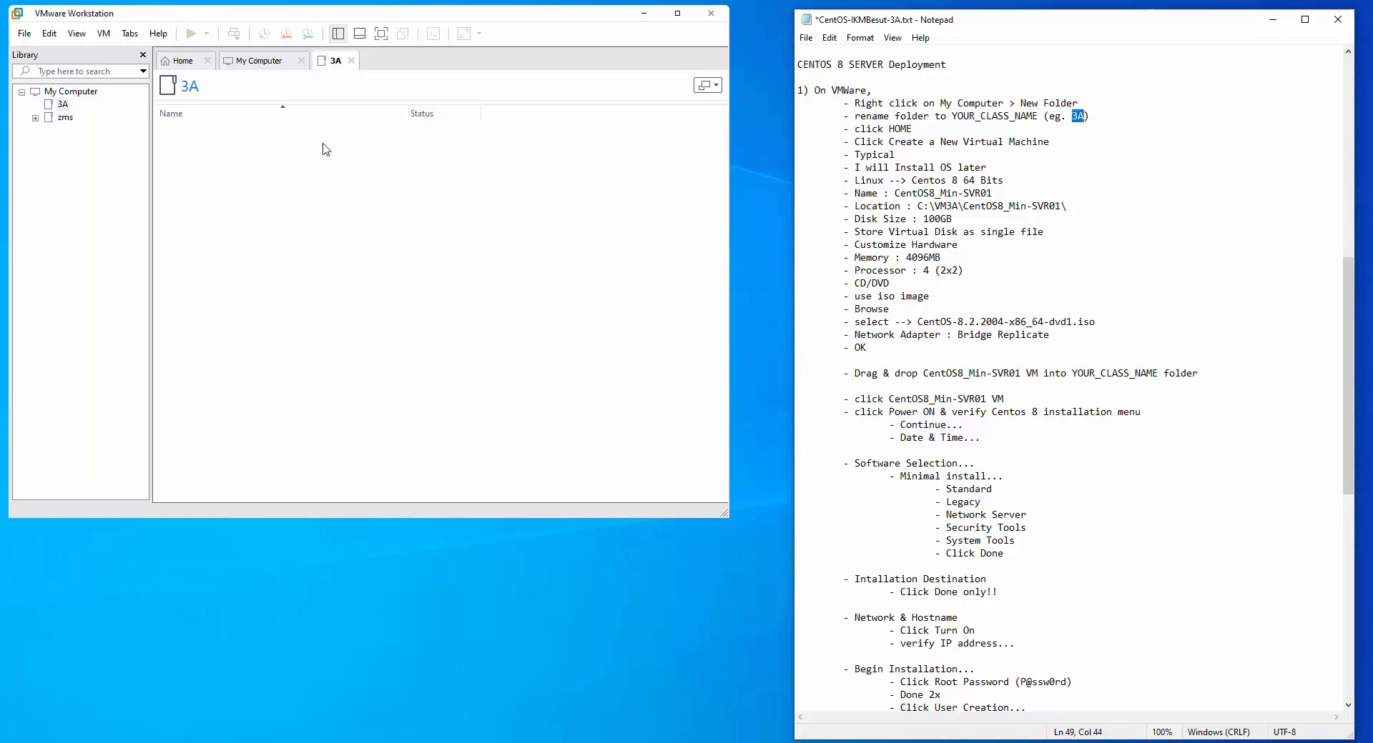
Close the 3A and My Computer tabs and launch the New Virtual Machine Wizard
{"action": "left_click", "coordinate": [183, 61]}
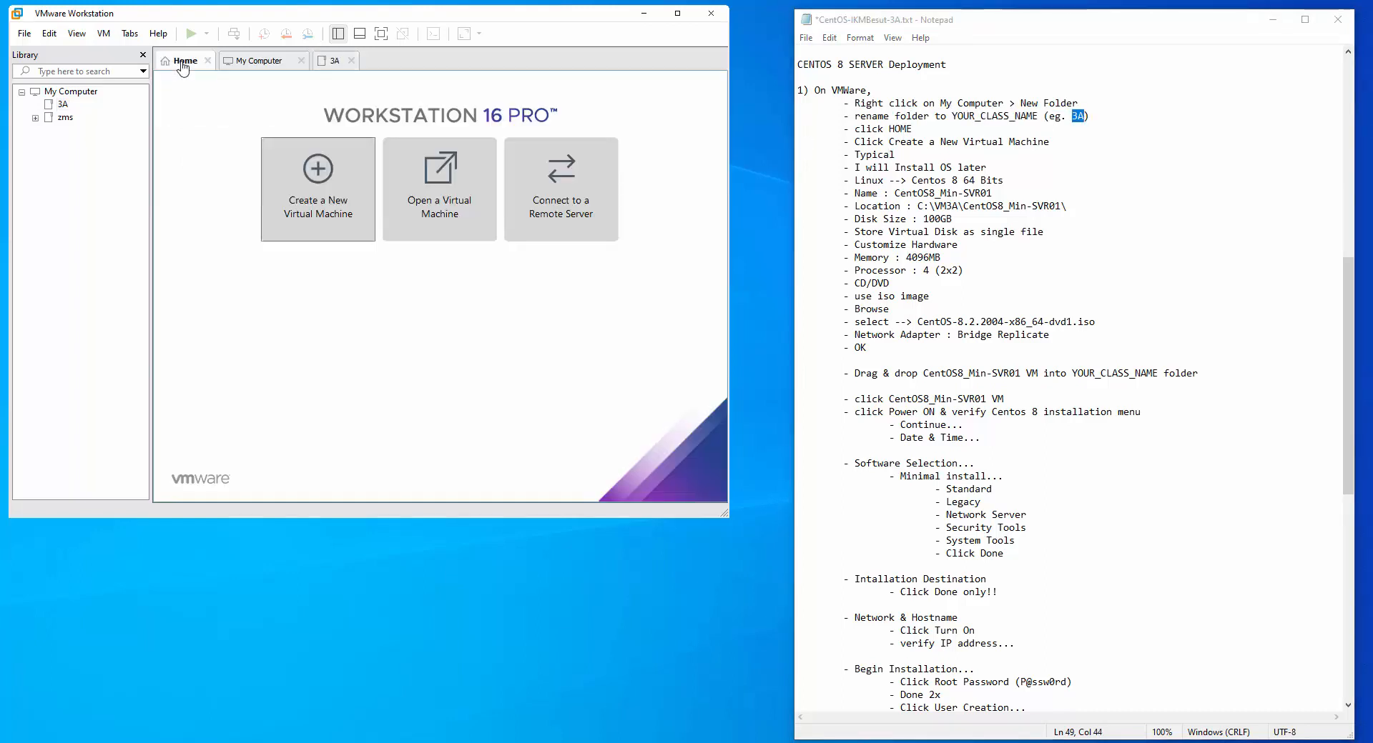
{"action": "left_click", "coordinate": [351, 60]}
{"action": "left_click", "coordinate": [301, 61]}
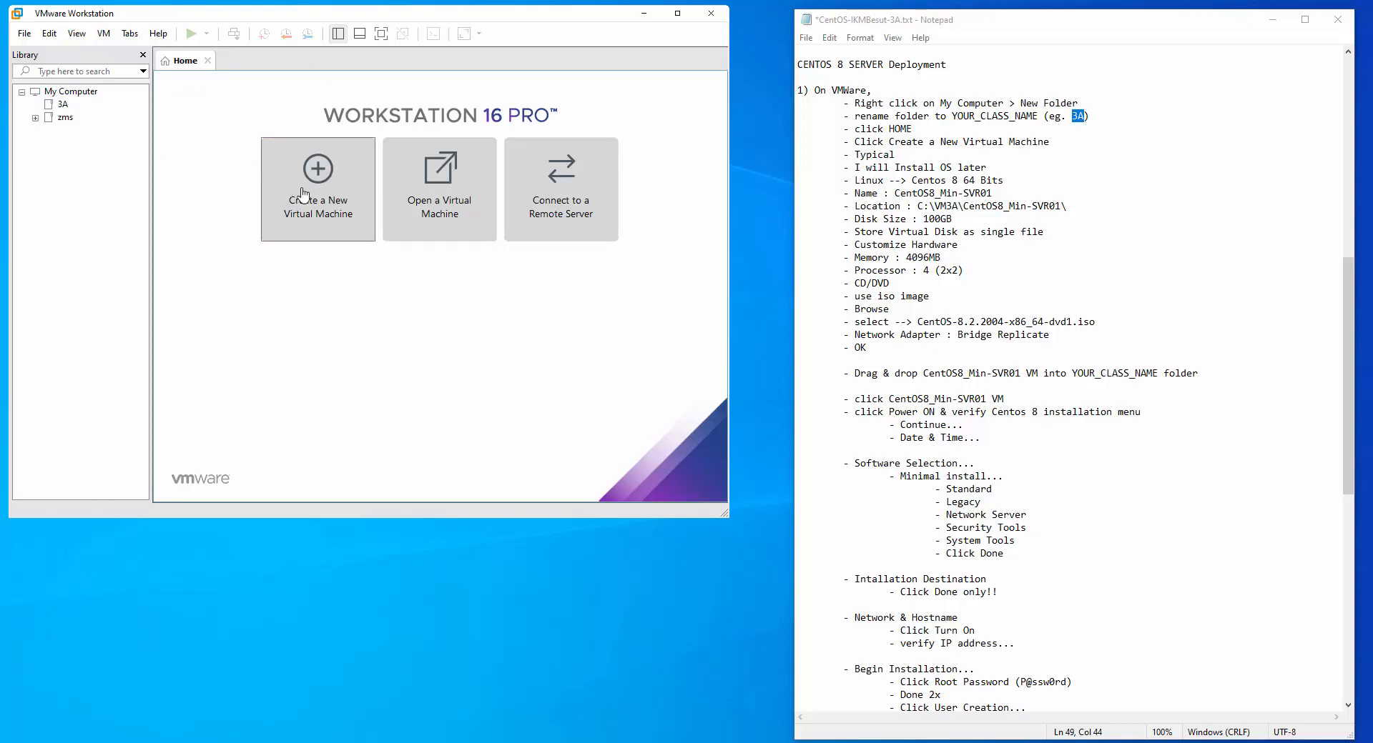
{"action": "left_click", "coordinate": [323, 180]}
{"action": "left_click", "coordinate": [323, 183]}
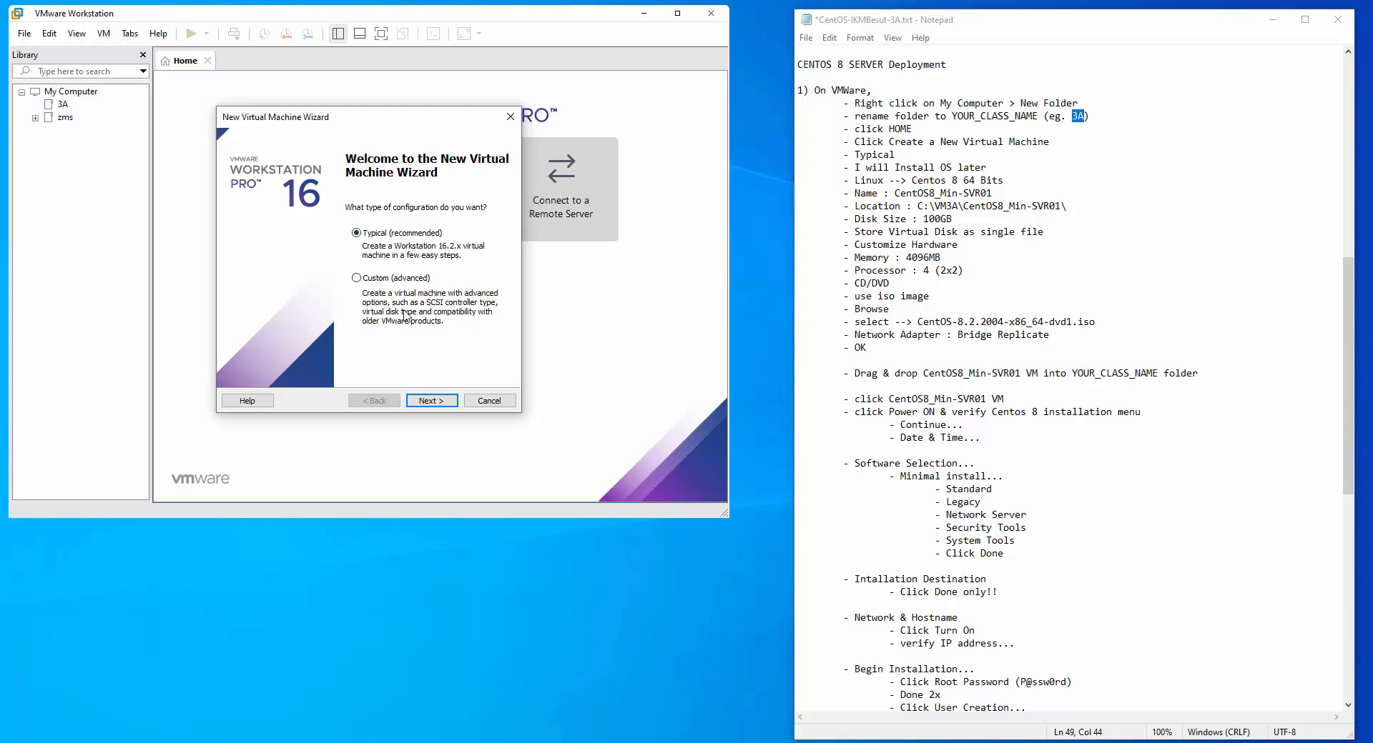
Choose Typical, install the OS later, and pick Linux CentOS 8 64-bit
{"action": "left_click", "coordinate": [432, 400]}
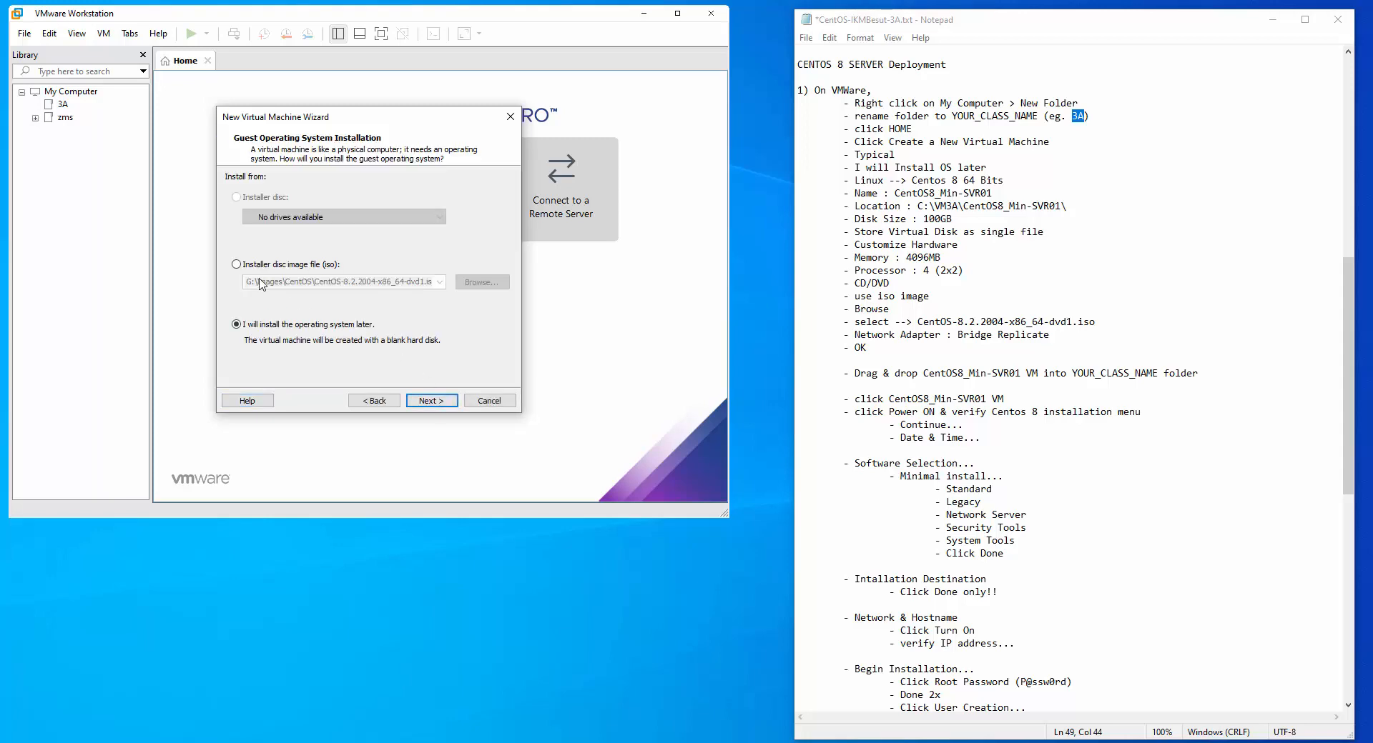
{"action": "left_click", "coordinate": [436, 401]}
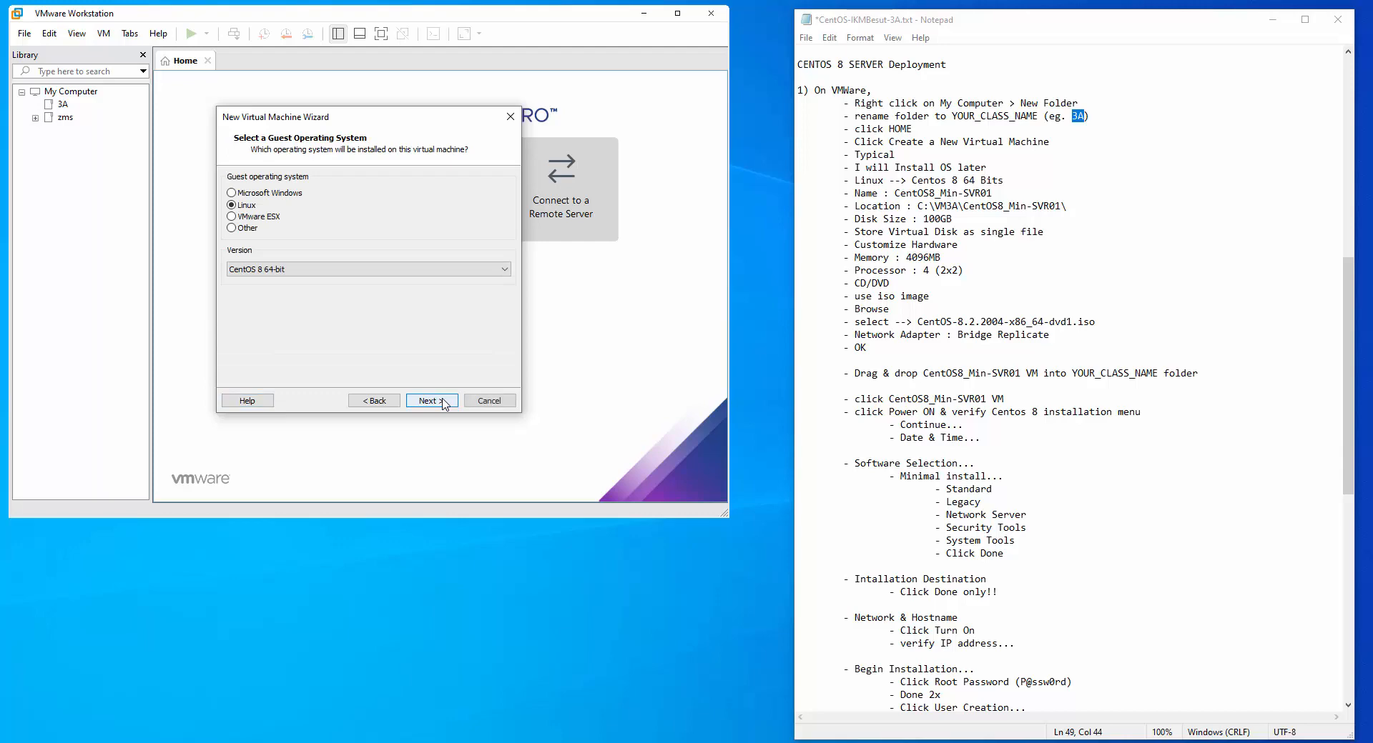
{"action": "left_click", "coordinate": [305, 271]}
{"action": "scroll", "coordinate": [280, 300], "scroll_direction": "up", "scroll_amount": 2}
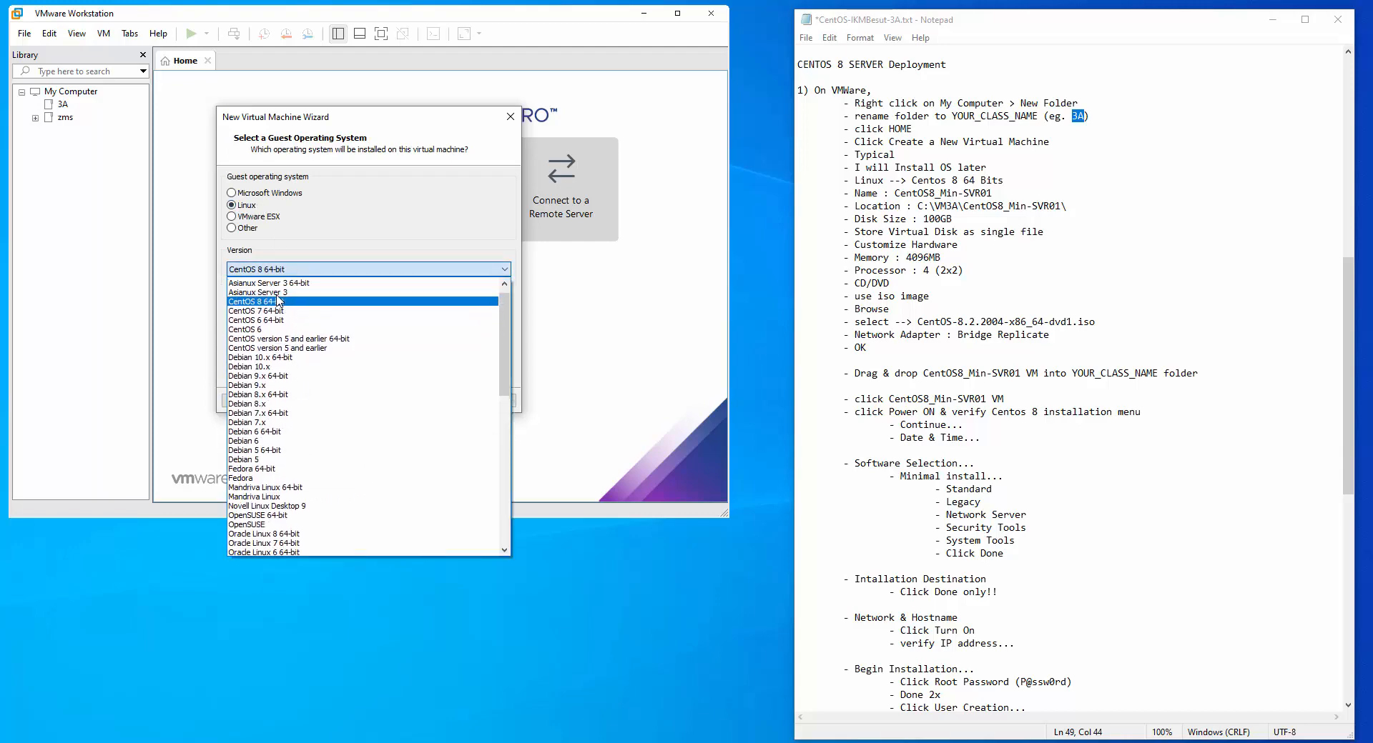
{"action": "left_click", "coordinate": [281, 322]}
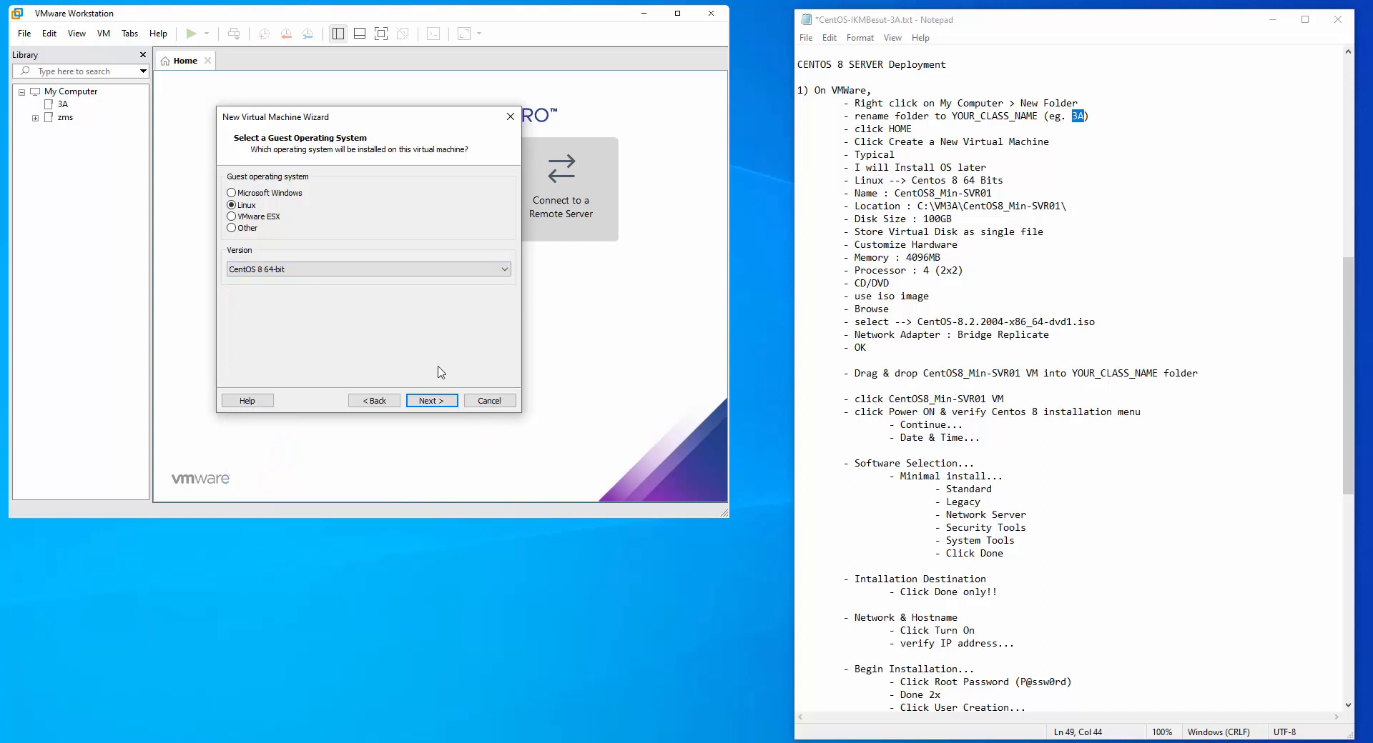
{"action": "left_click", "coordinate": [439, 400]}
{"action": "left_click_drag", "start_coordinate": [332, 193], "coordinate": [194, 196]}
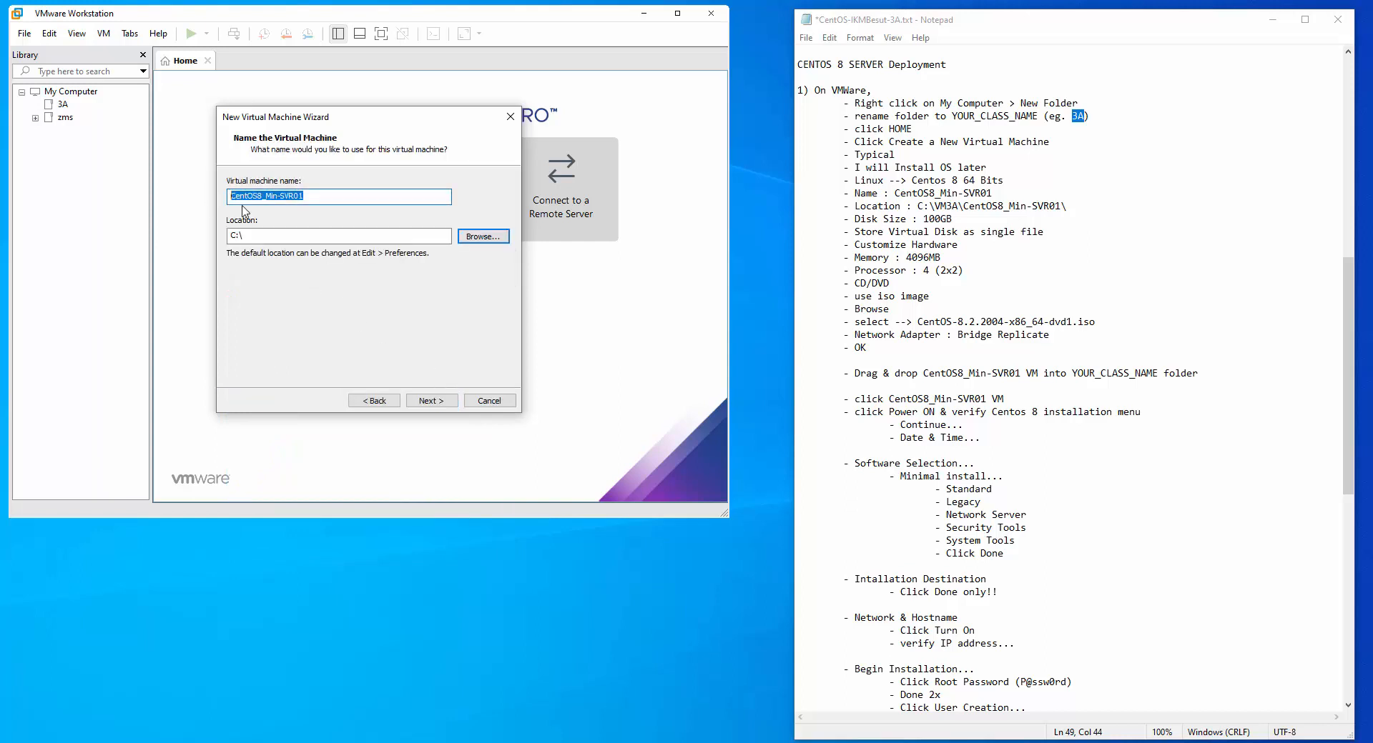
Browse for the VM location and create a folder 3A on drive C:
{"action": "left_click", "coordinate": [322, 199]}
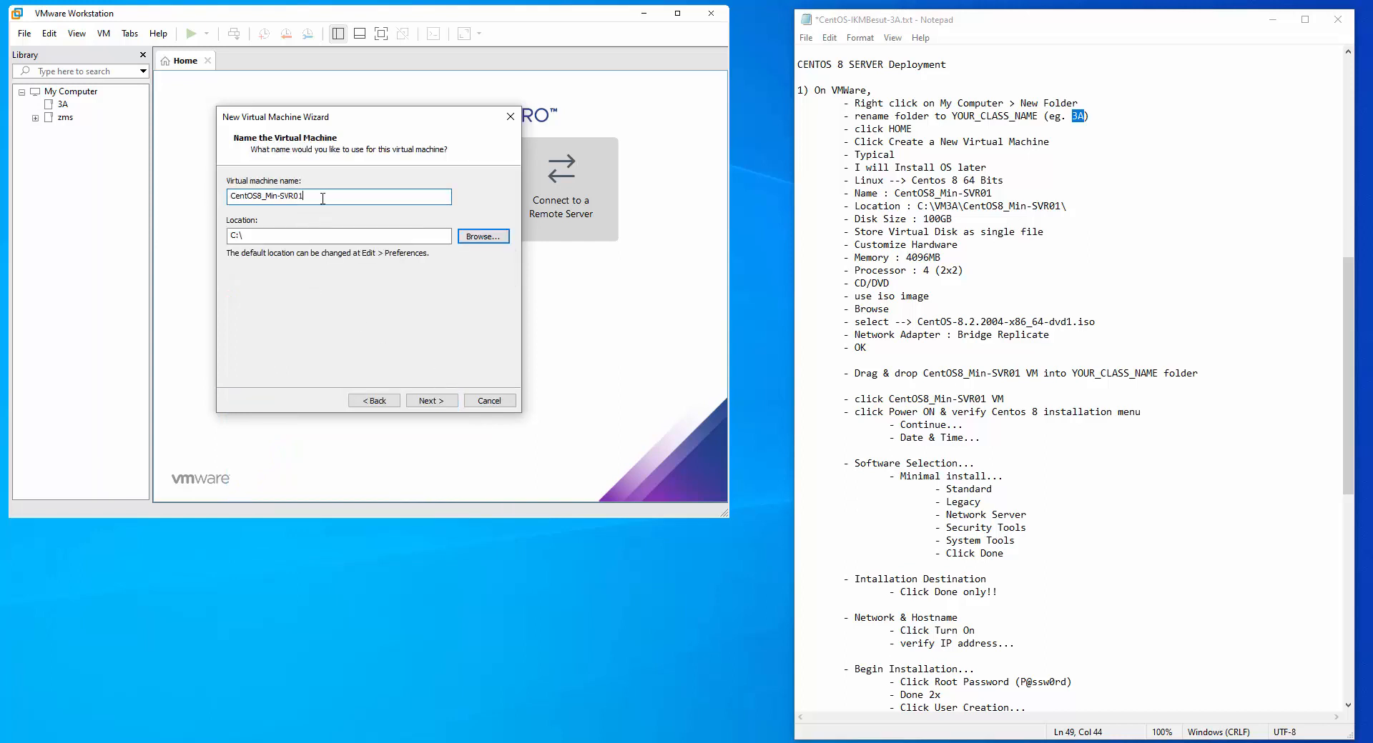
{"action": "left_click", "coordinate": [490, 240]}
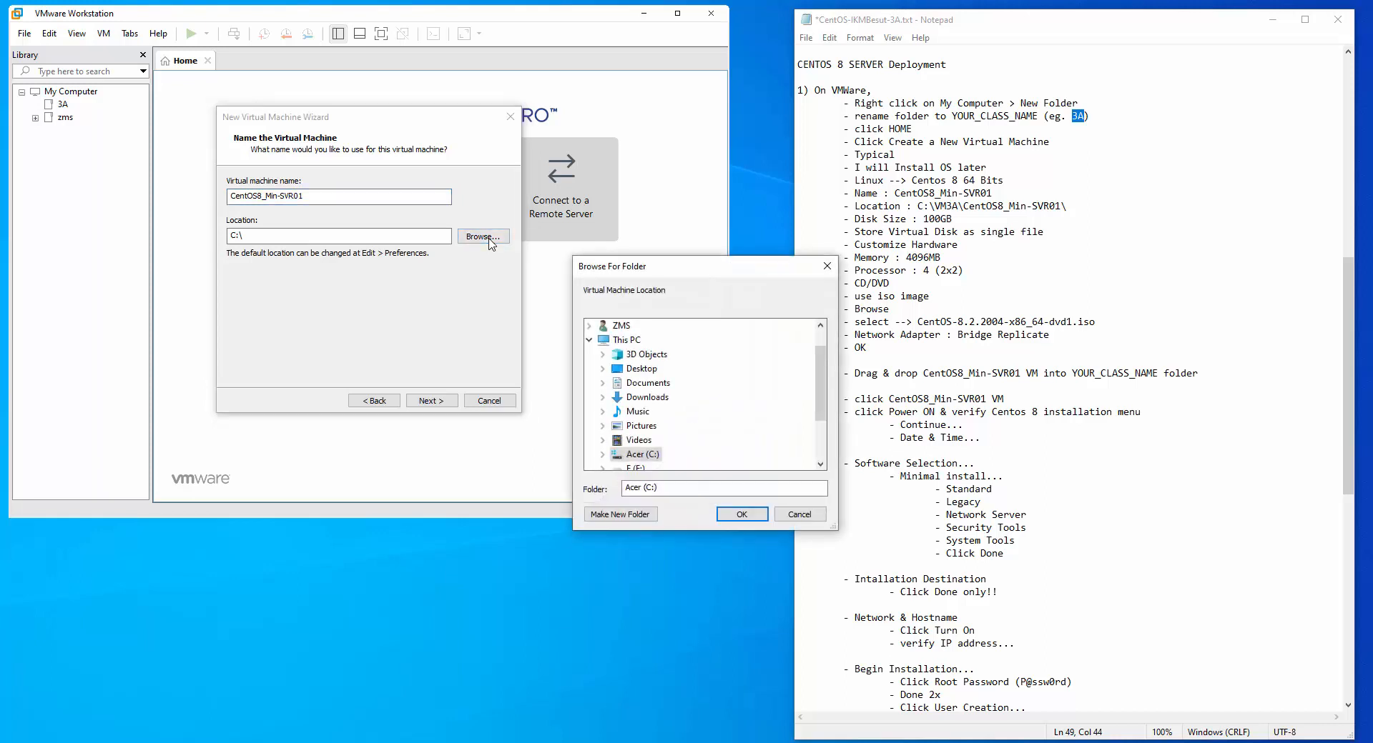
{"action": "double_click", "coordinate": [643, 456]}
{"action": "scroll", "coordinate": [647, 429], "scroll_direction": "up", "scroll_amount": 2}
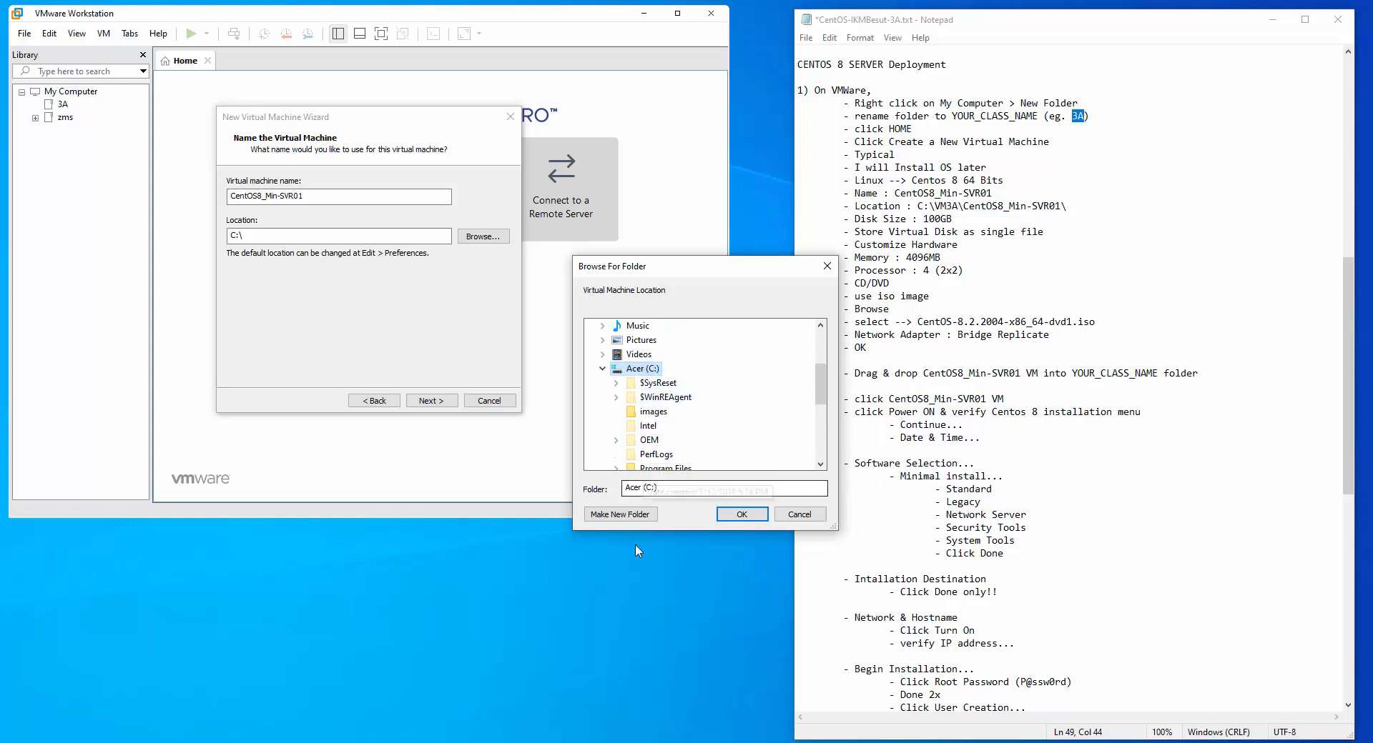
{"action": "left_click", "coordinate": [619, 515]}
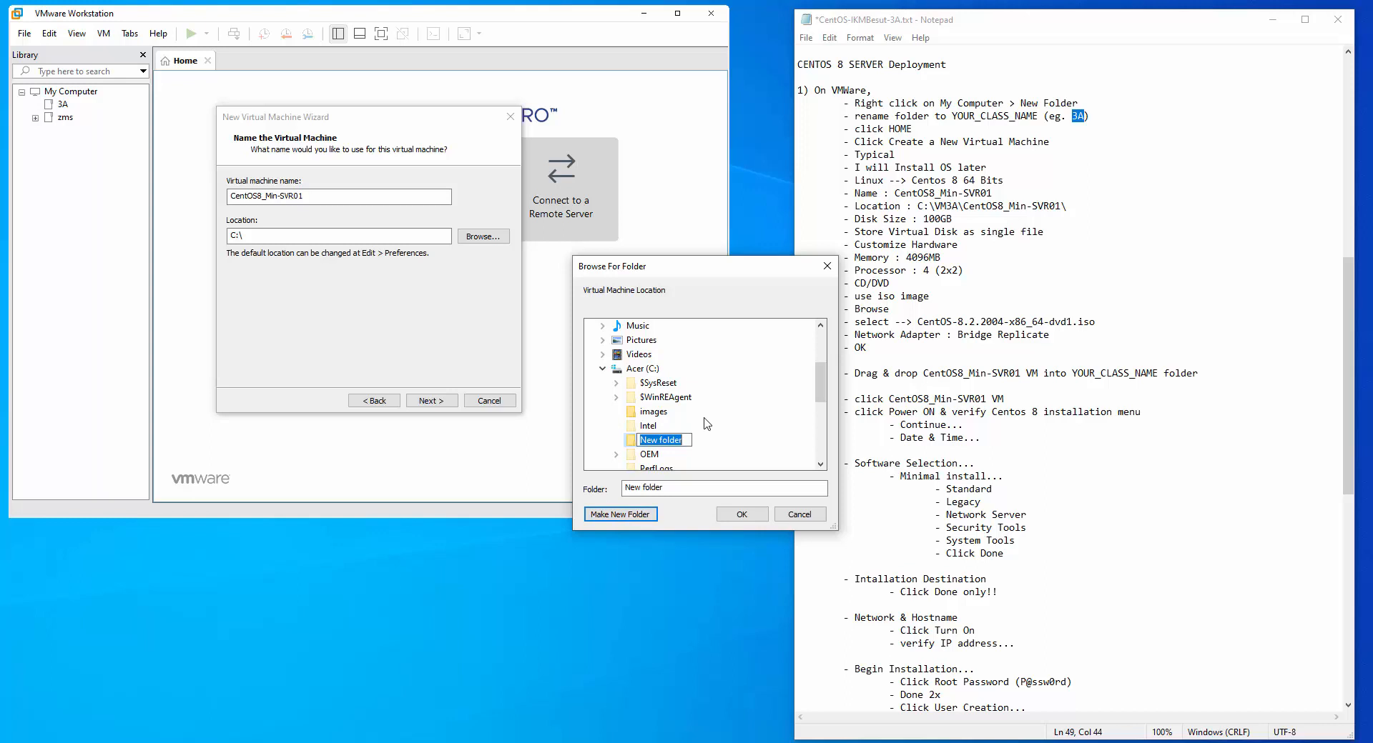
{"action": "type", "text": "3A"}
{"action": "key", "text": "Return"}
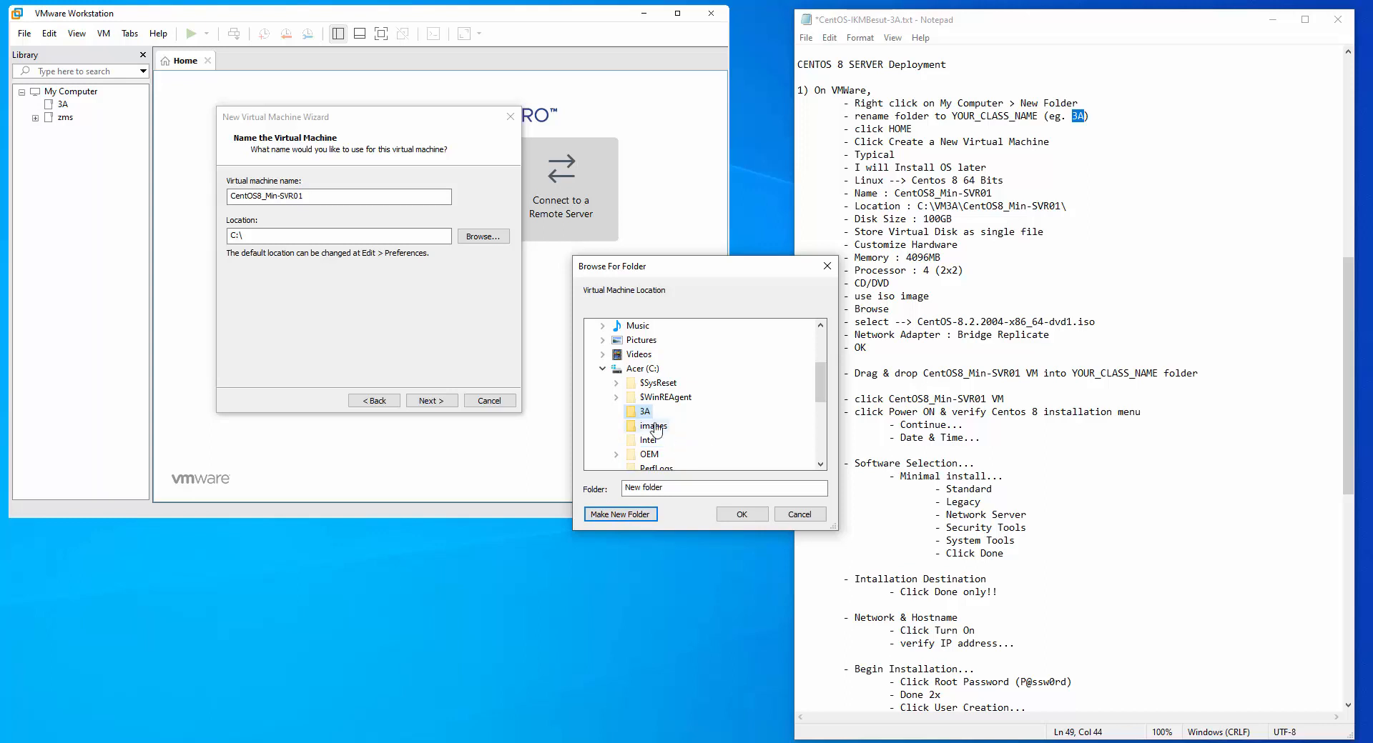
Create a CentOS8_Min-SVR01 folder inside C:\3A and set it as the VM location
{"action": "left_click", "coordinate": [632, 516]}
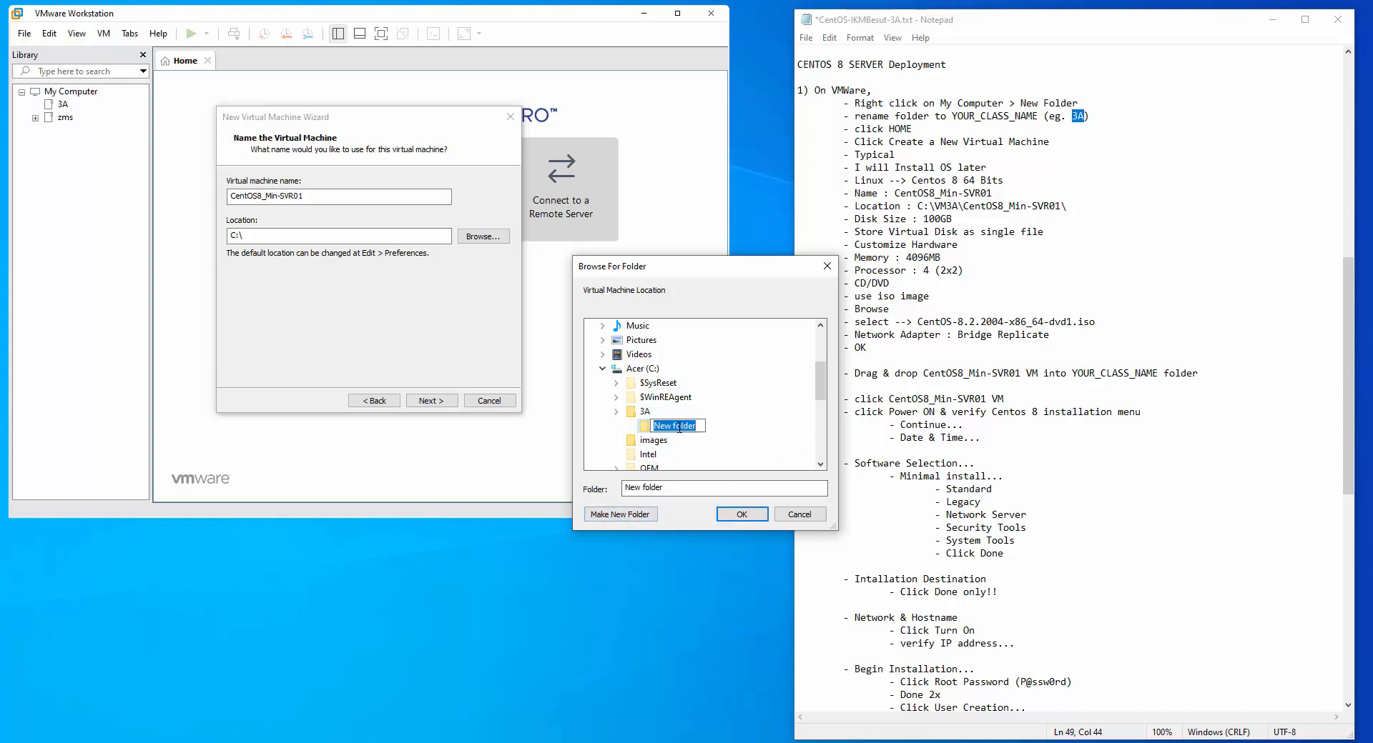
{"action": "type", "text": "CentOS8_Min-SVR01 VM"}
{"action": "key", "text": "BackSpace"}
{"action": "key", "text": "BackSpace"}
{"action": "key", "text": "BackSpace"}
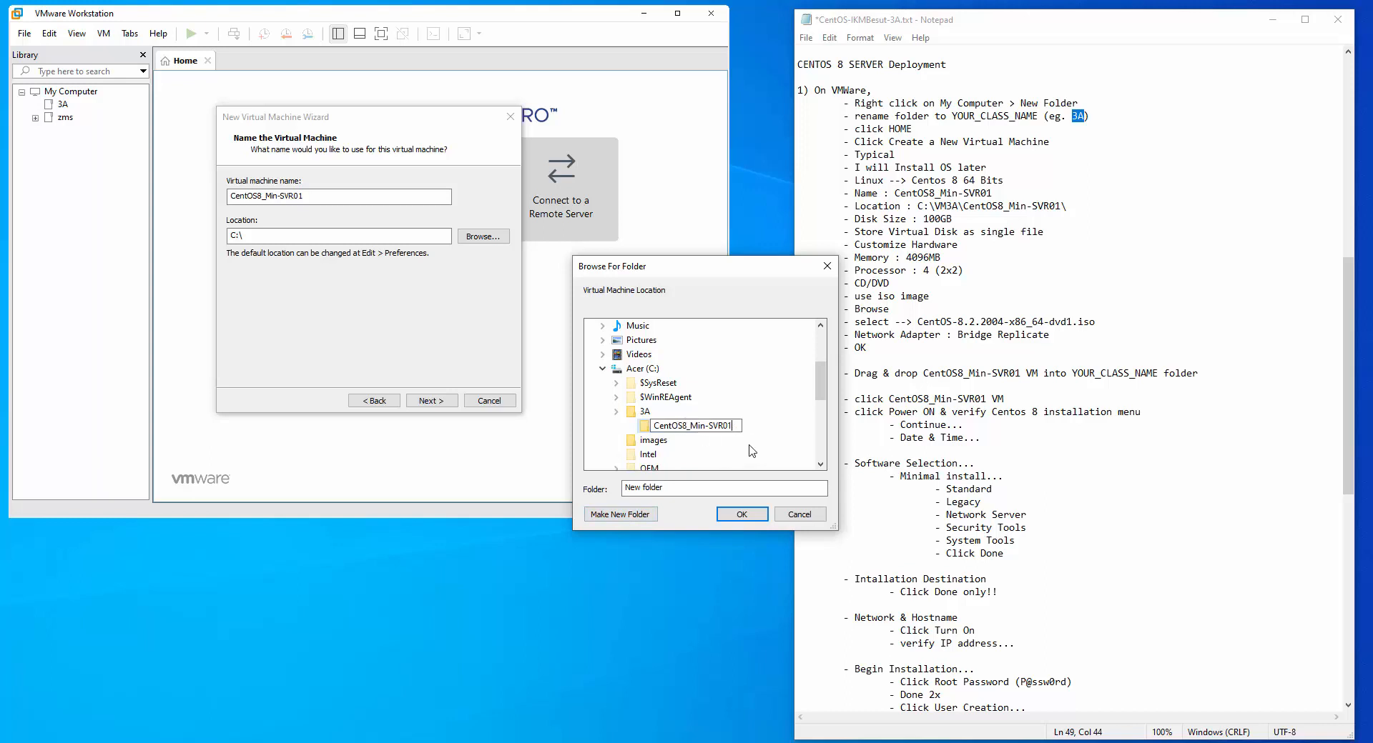
{"action": "key", "text": "Return"}
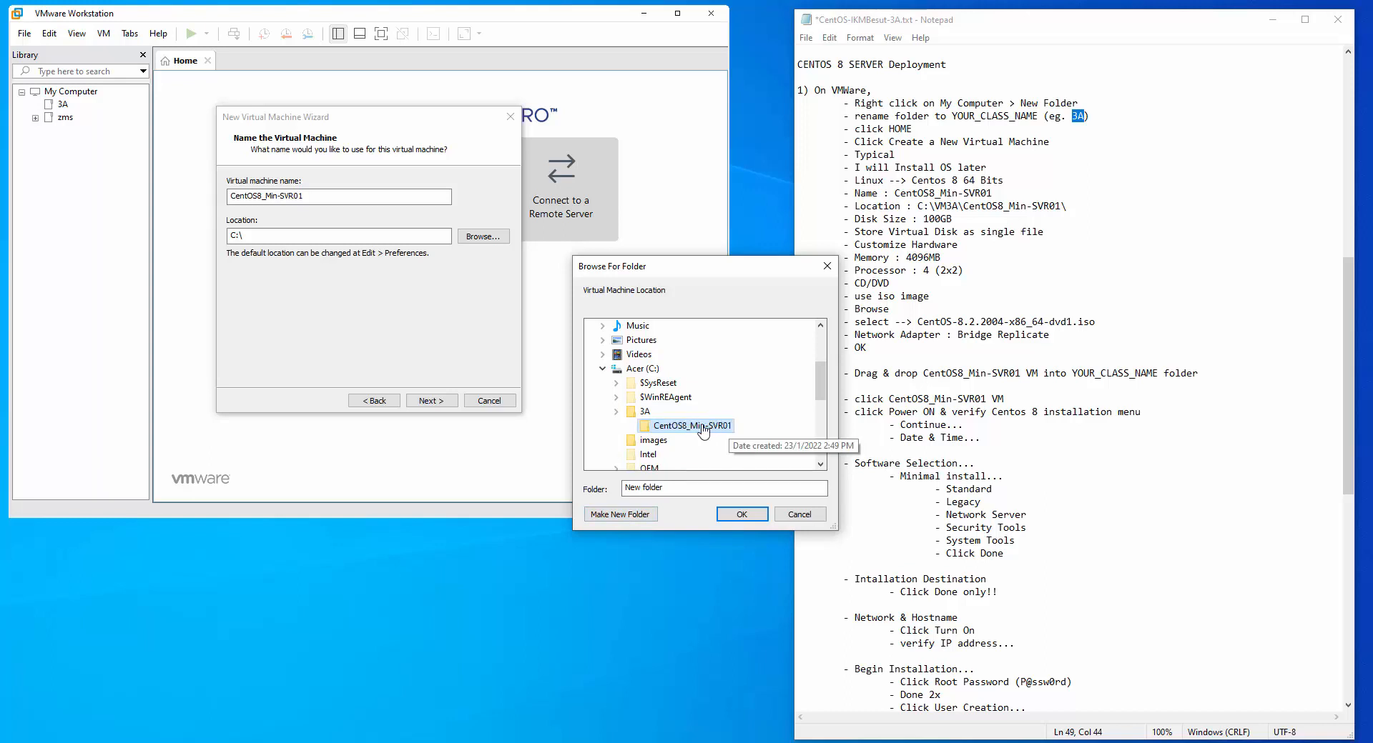
{"action": "left_click", "coordinate": [741, 514]}
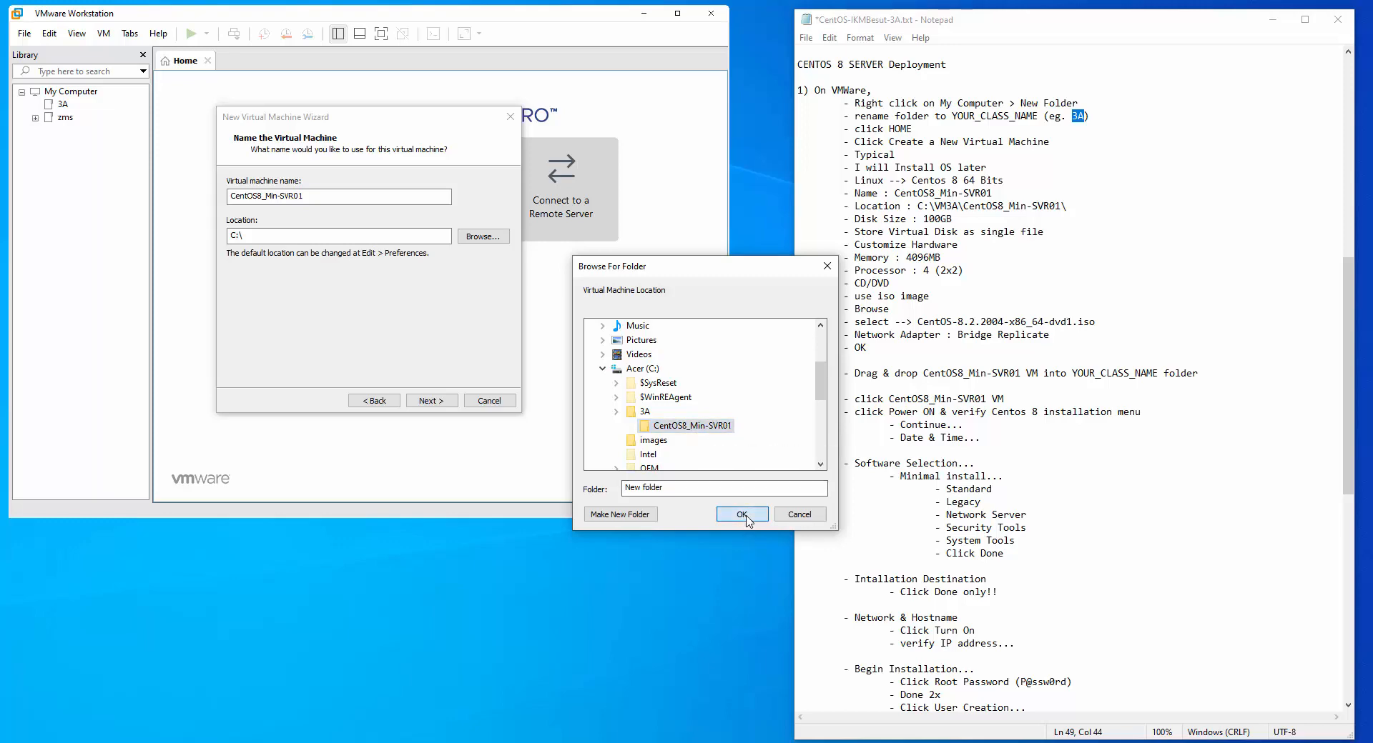
{"action": "left_click_drag", "start_coordinate": [327, 235], "coordinate": [239, 232]}
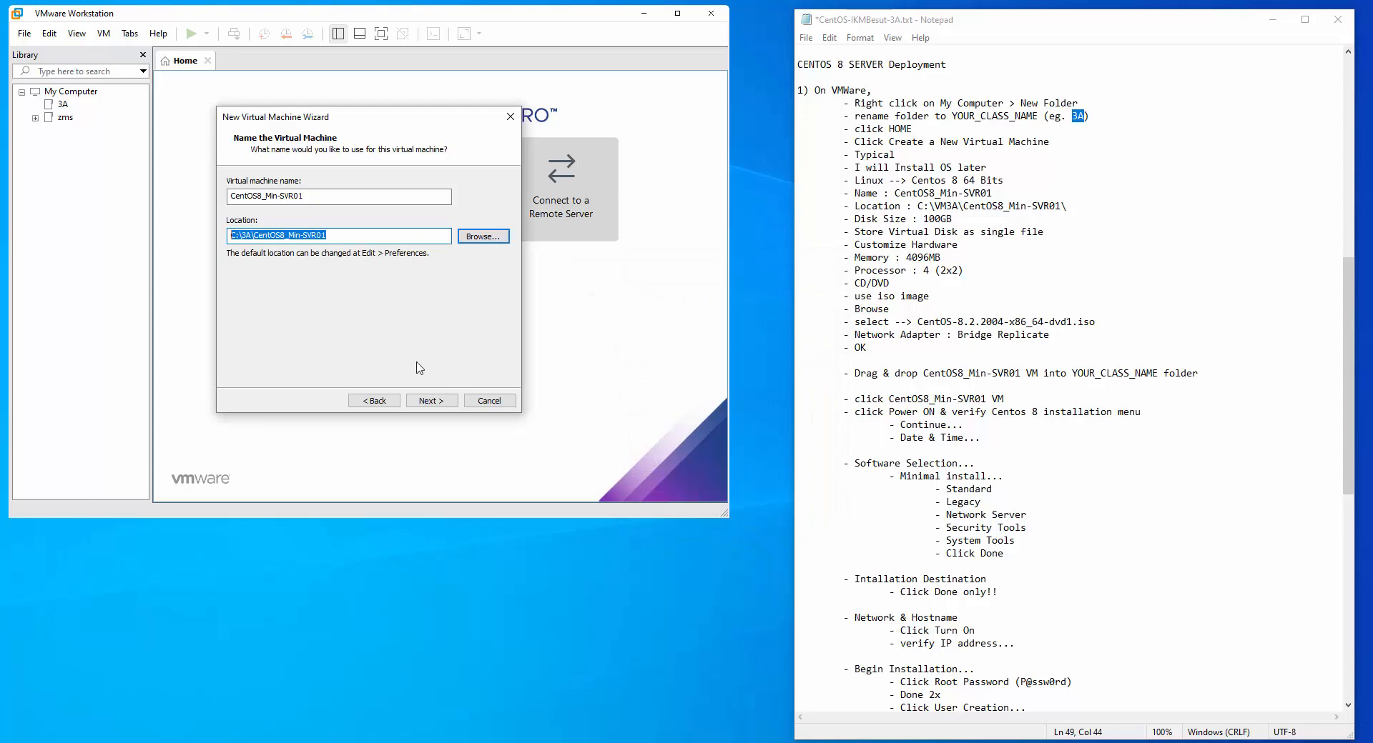
Set a 100 GB maximum disk stored as a single file, then customize the hardware
{"action": "left_click", "coordinate": [439, 399]}
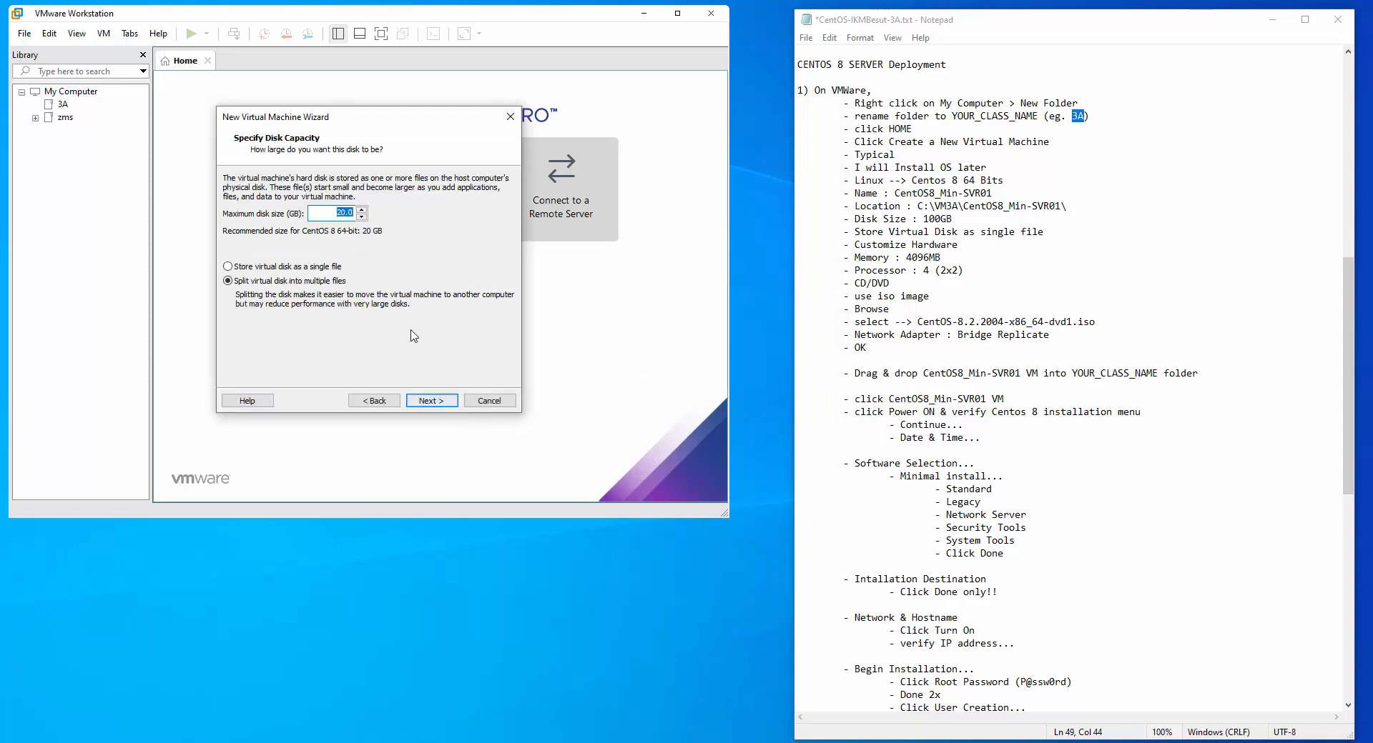
{"action": "left_click", "coordinate": [324, 210]}
{"action": "type", "text": "10"}
{"action": "left_click", "coordinate": [243, 267]}
{"action": "left_click", "coordinate": [443, 402]}
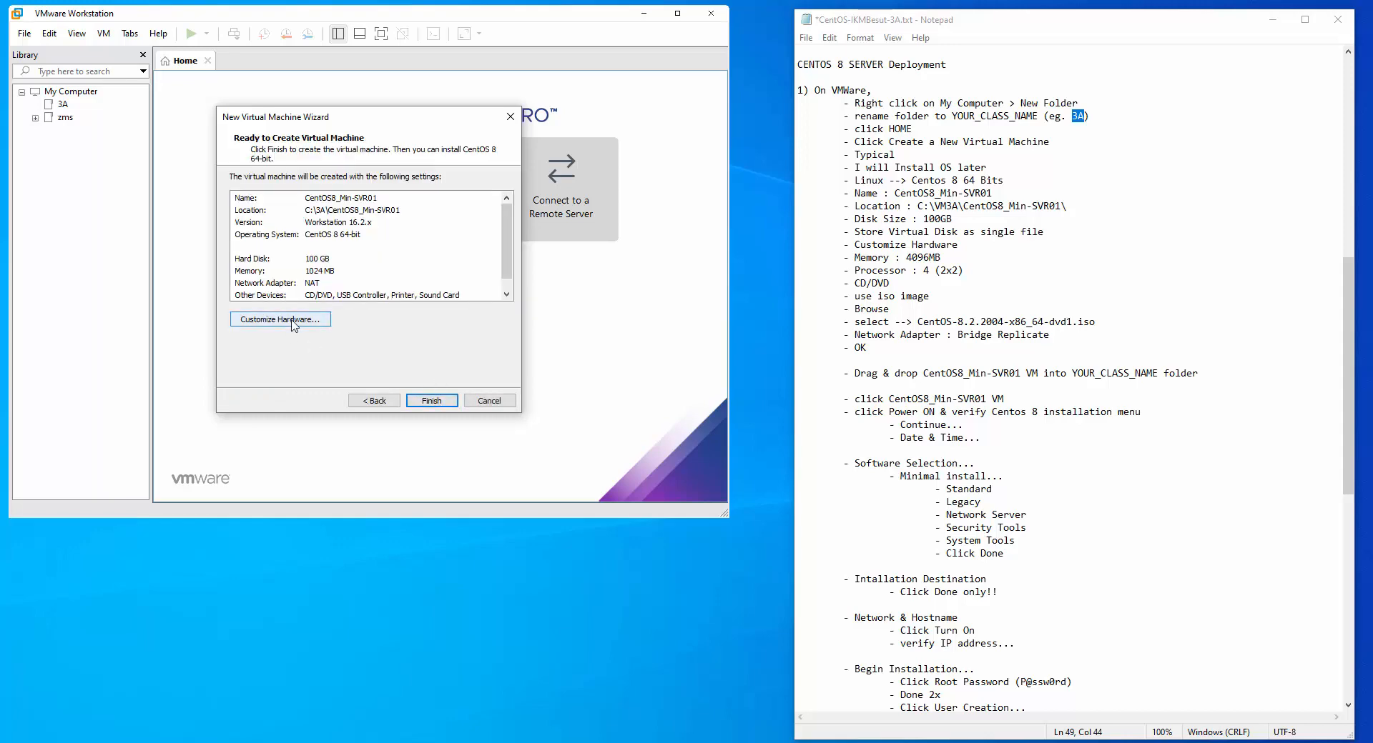
{"action": "left_click", "coordinate": [293, 323]}
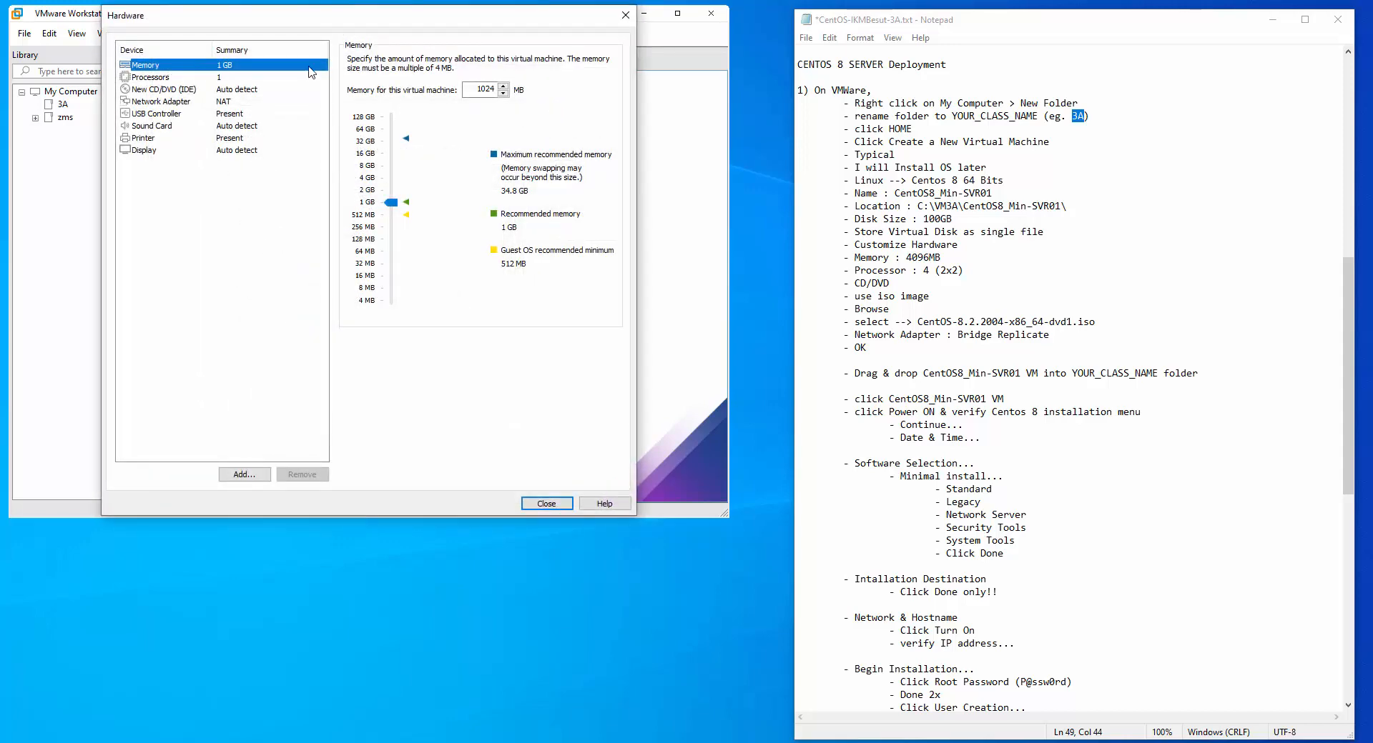
Raise memory to 4096 MB and set 2 processors with 2 cores each
{"action": "left_click_drag", "start_coordinate": [392, 203], "coordinate": [394, 177]}
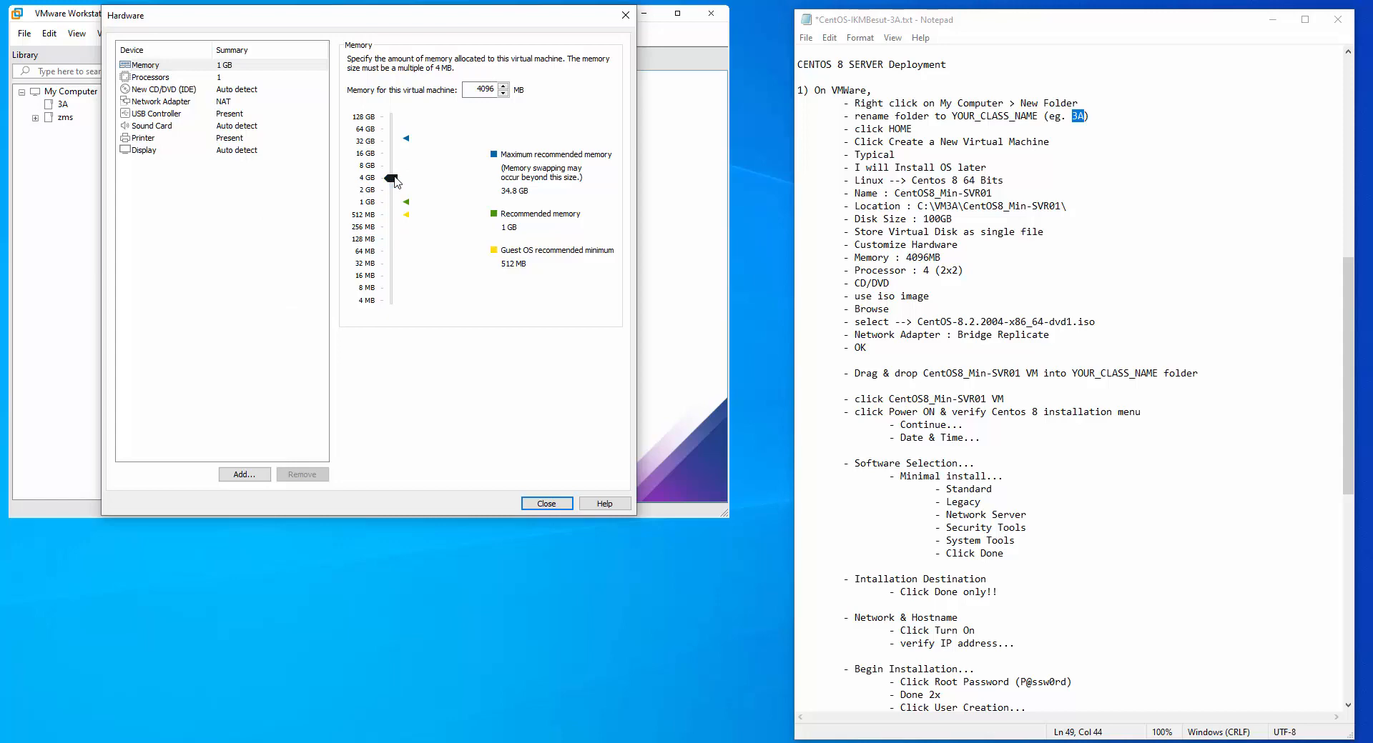
{"action": "left_click", "coordinate": [161, 79]}
{"action": "left_click", "coordinate": [493, 60]}
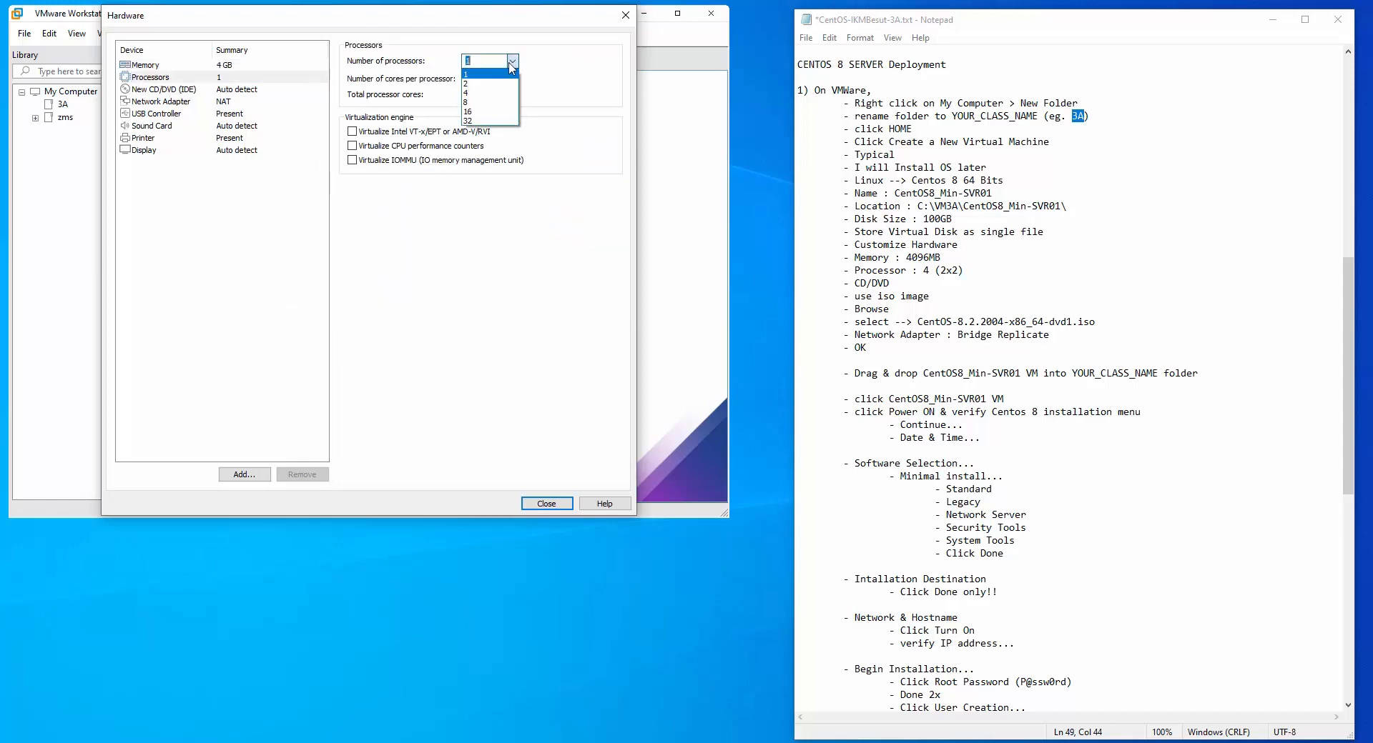
{"action": "left_click", "coordinate": [494, 84]}
{"action": "left_click", "coordinate": [512, 78]}
{"action": "left_click", "coordinate": [490, 102]}
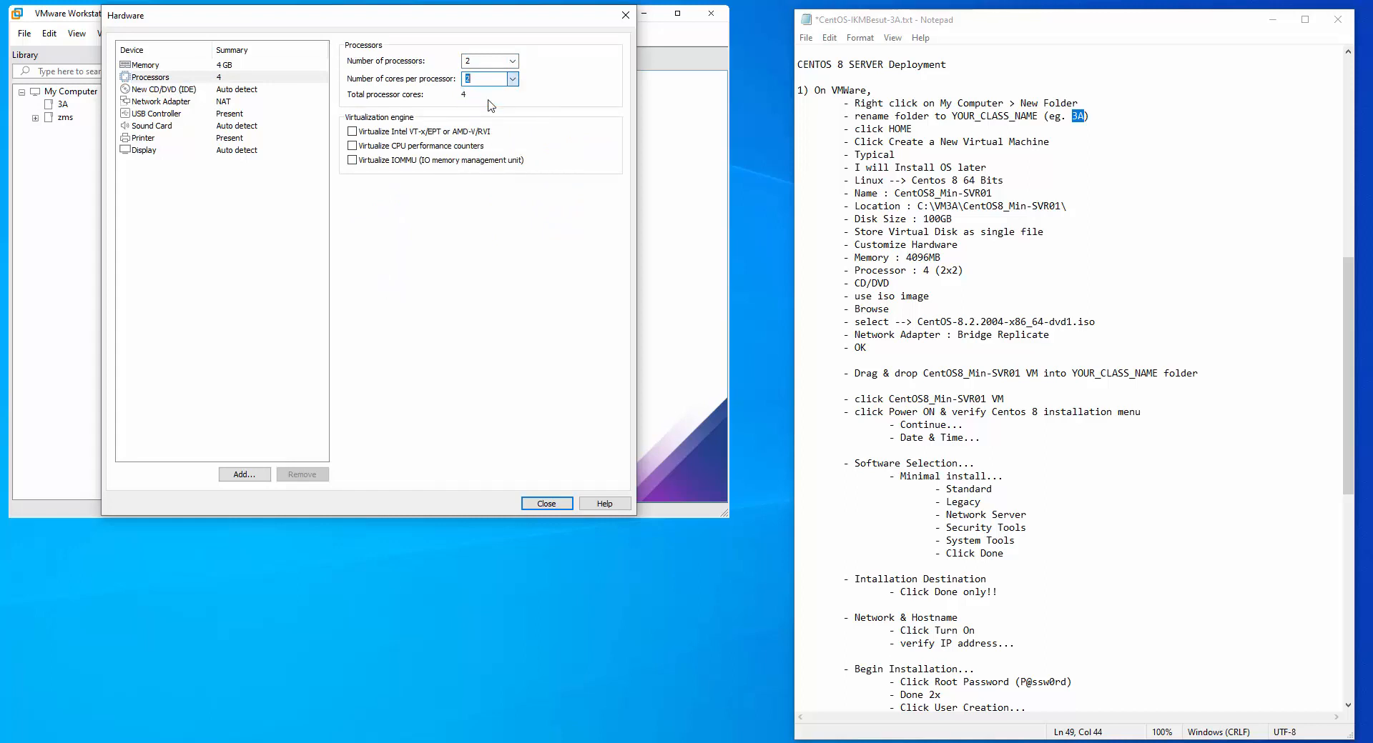
Attach C:\images\CentOS-8.2.2004-x86_64-dvd1.iso as the CD/DVD drive's ISO image
{"action": "left_click", "coordinate": [166, 90]}
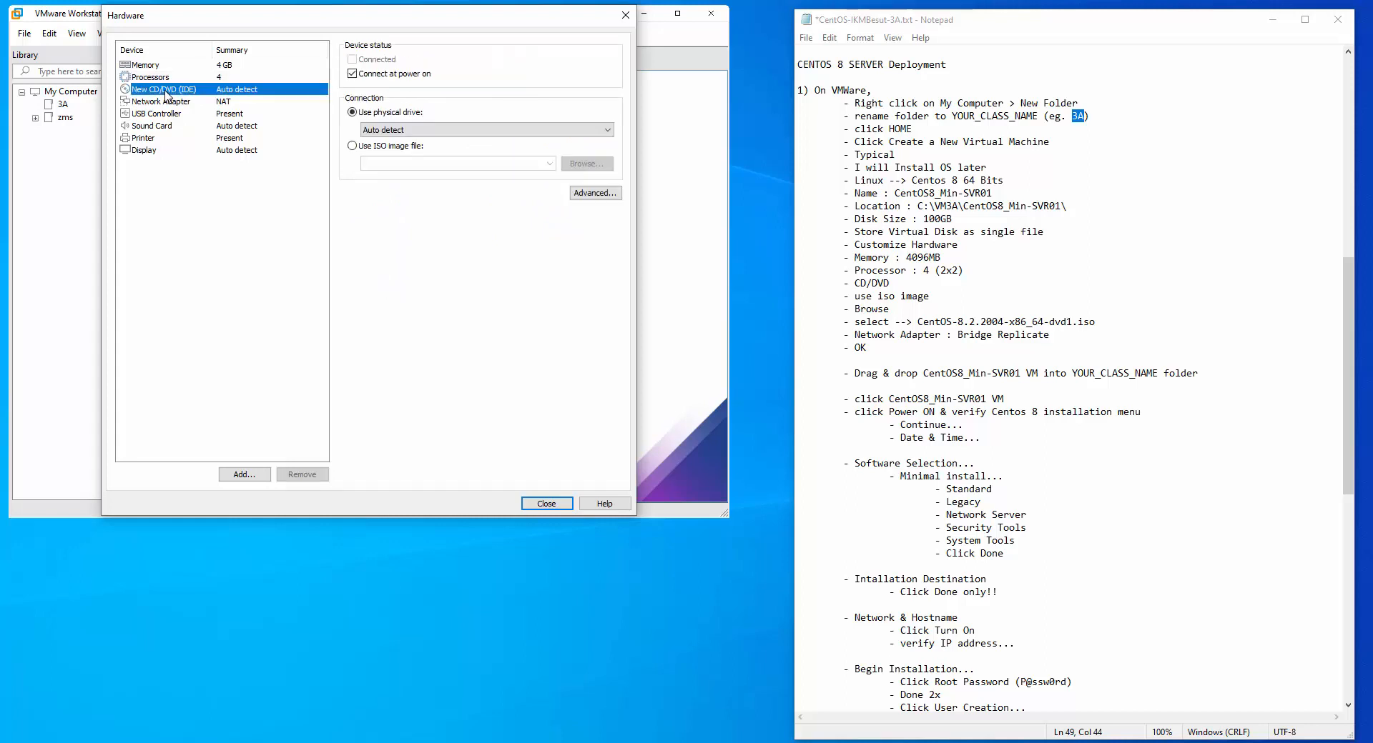
{"action": "left_click", "coordinate": [386, 146]}
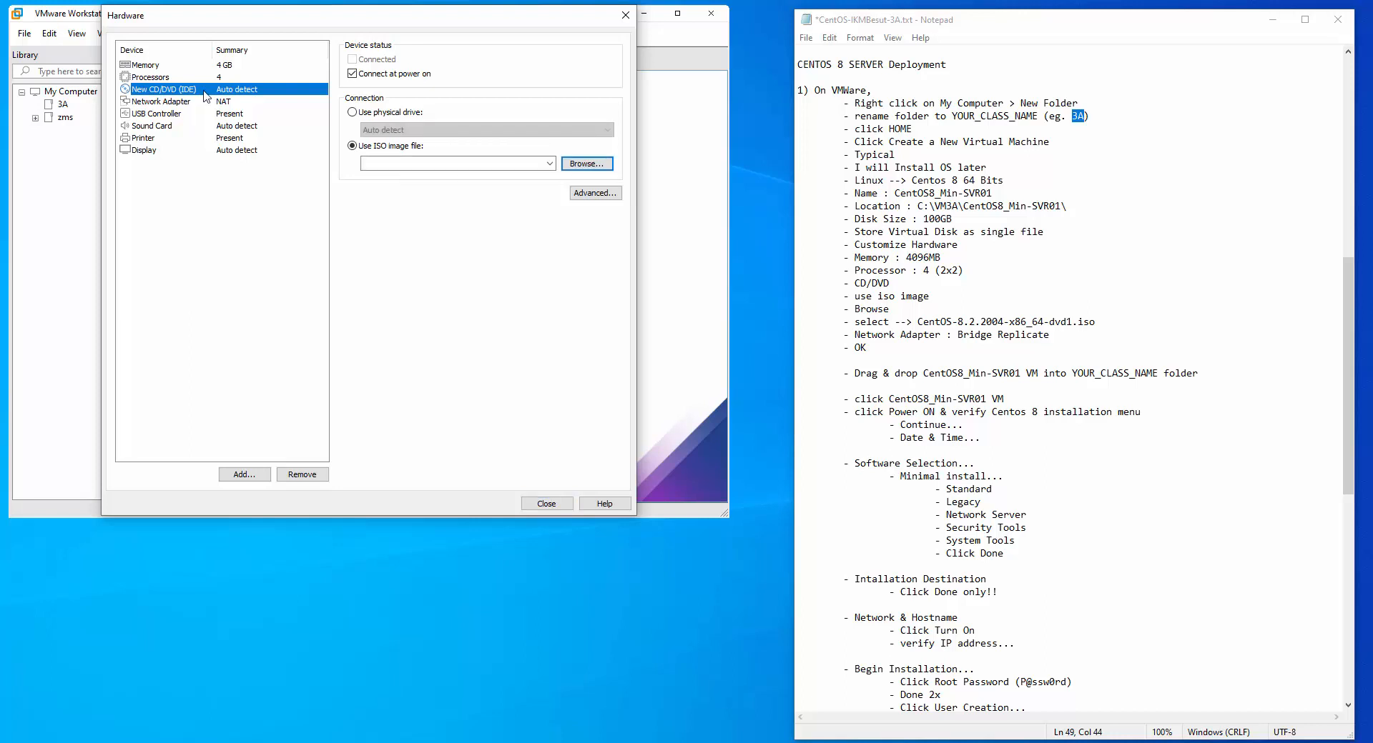
{"action": "left_click", "coordinate": [355, 147]}
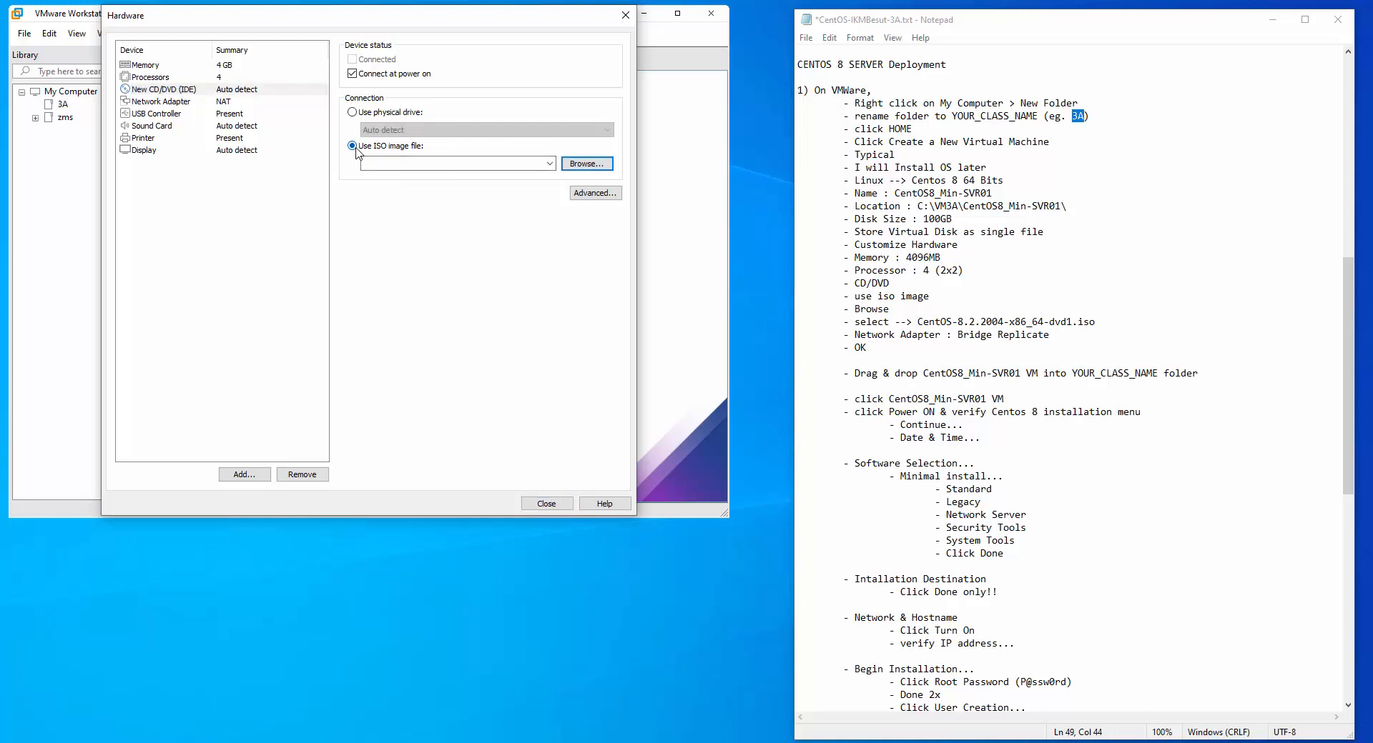
{"action": "left_click", "coordinate": [586, 163]}
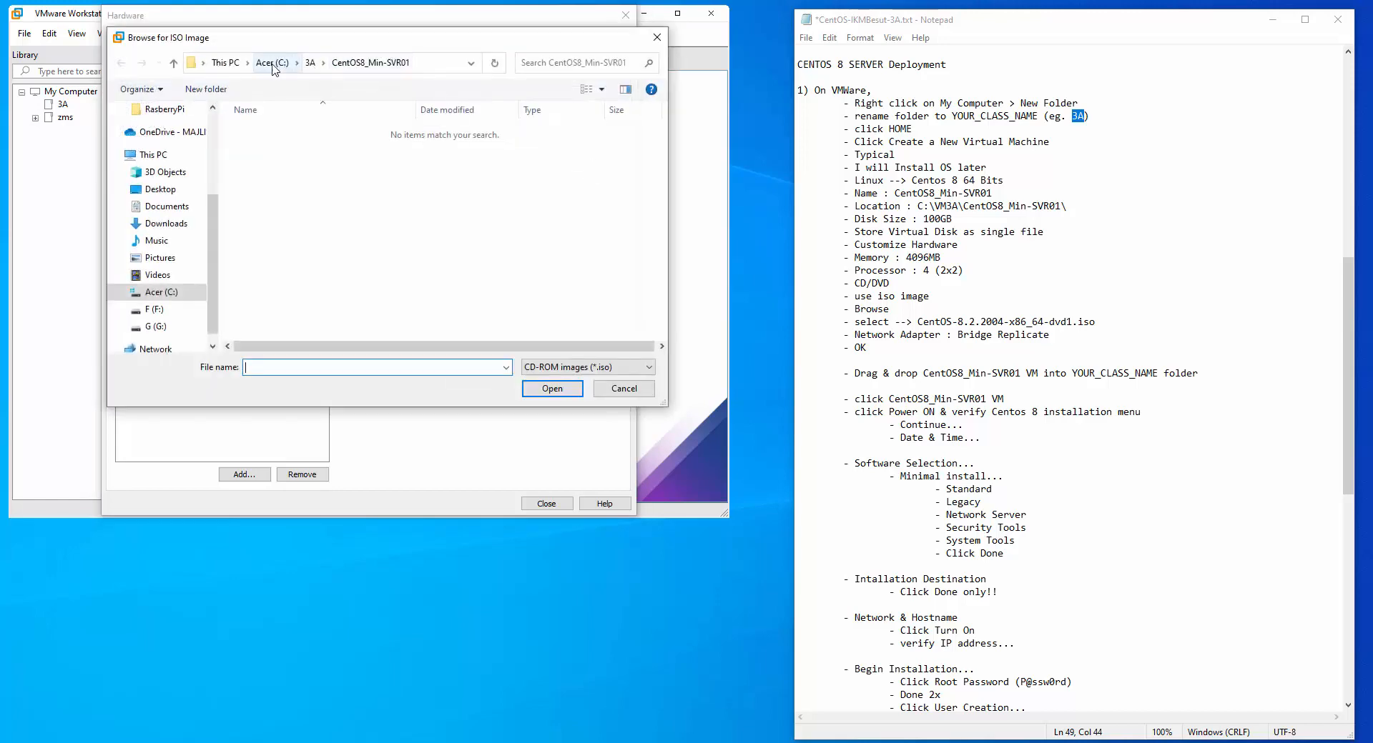
{"action": "left_click", "coordinate": [273, 66]}
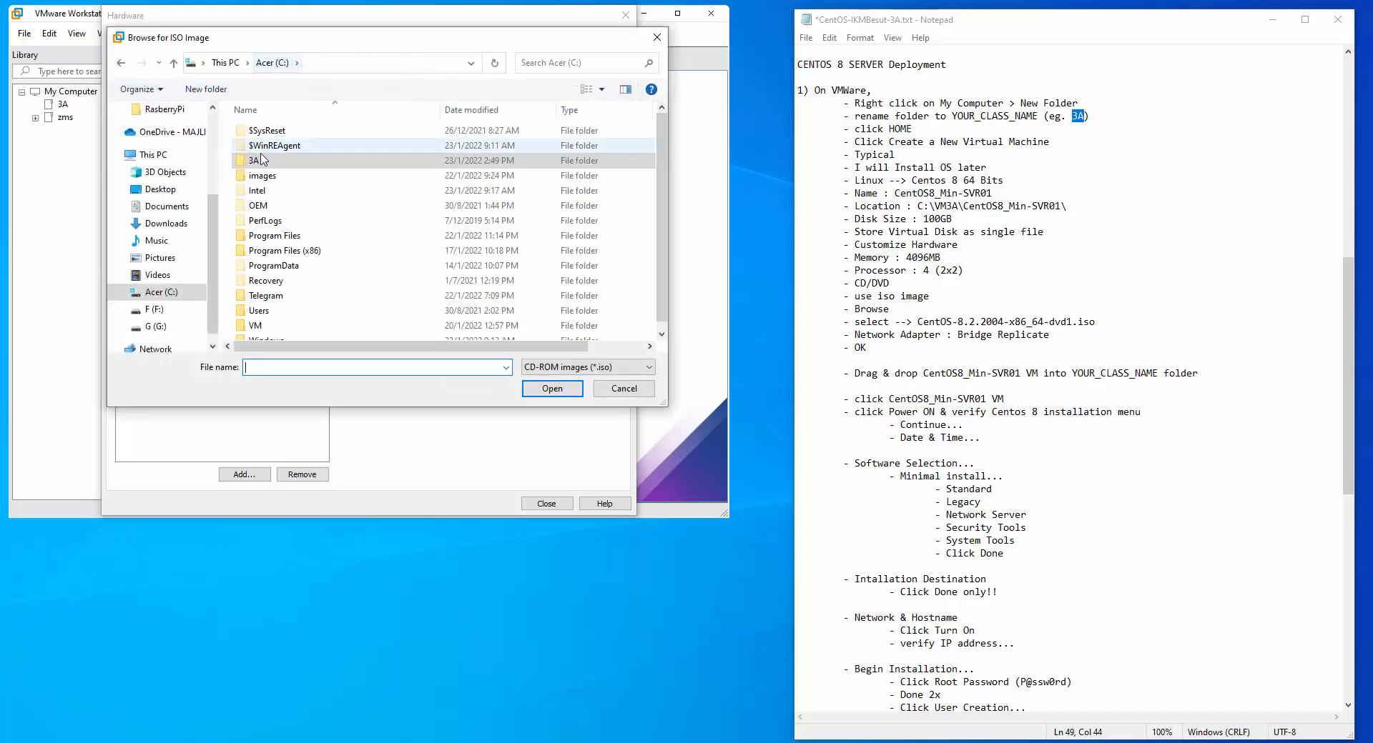
{"action": "double_click", "coordinate": [275, 185]}
{"action": "left_click", "coordinate": [290, 132]}
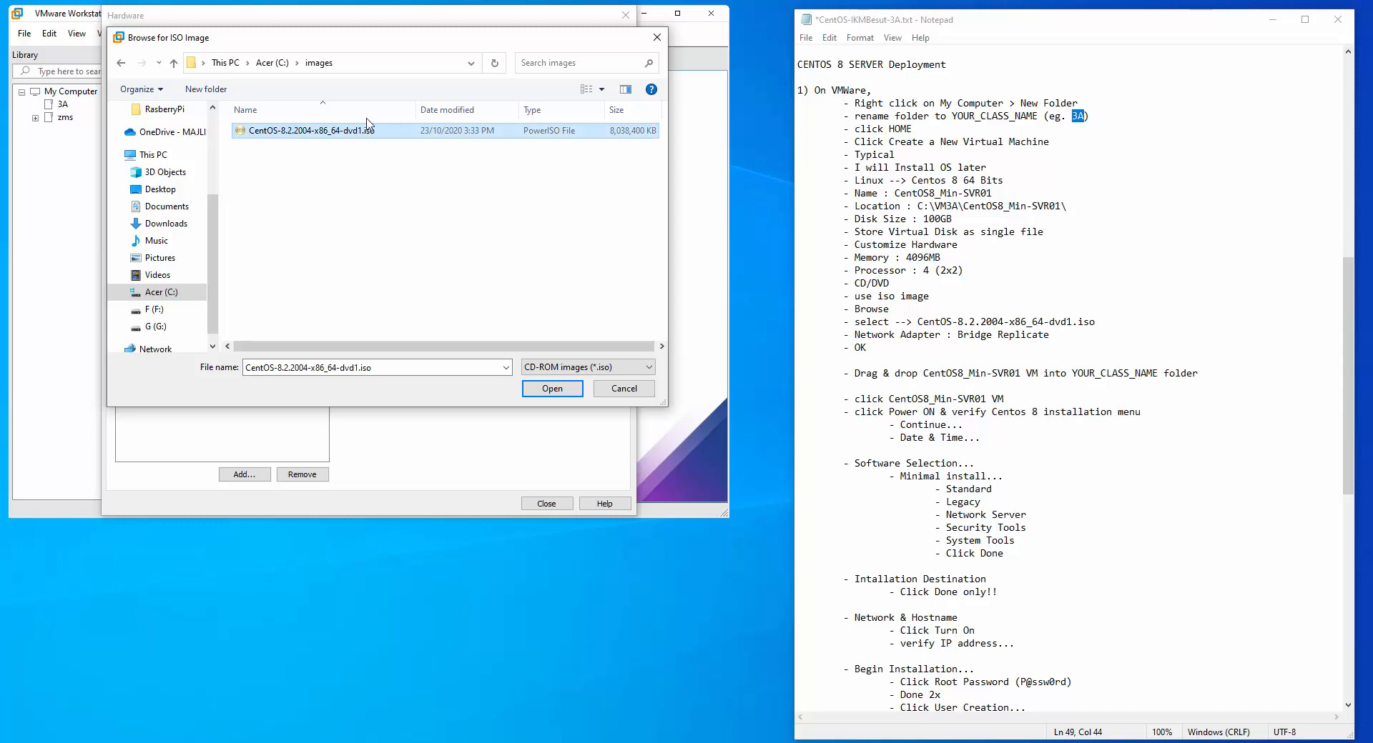
{"action": "left_click", "coordinate": [552, 390]}
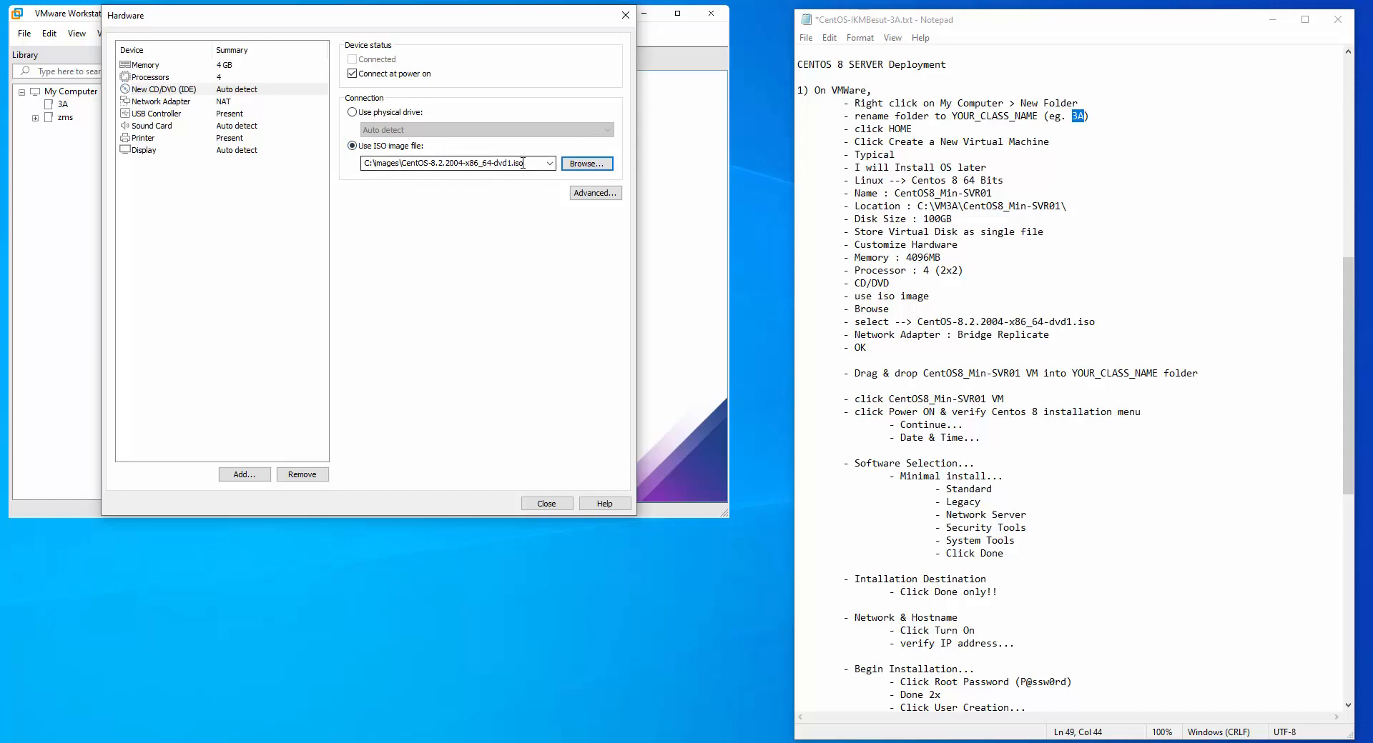
{"action": "left_click", "coordinate": [159, 102]}
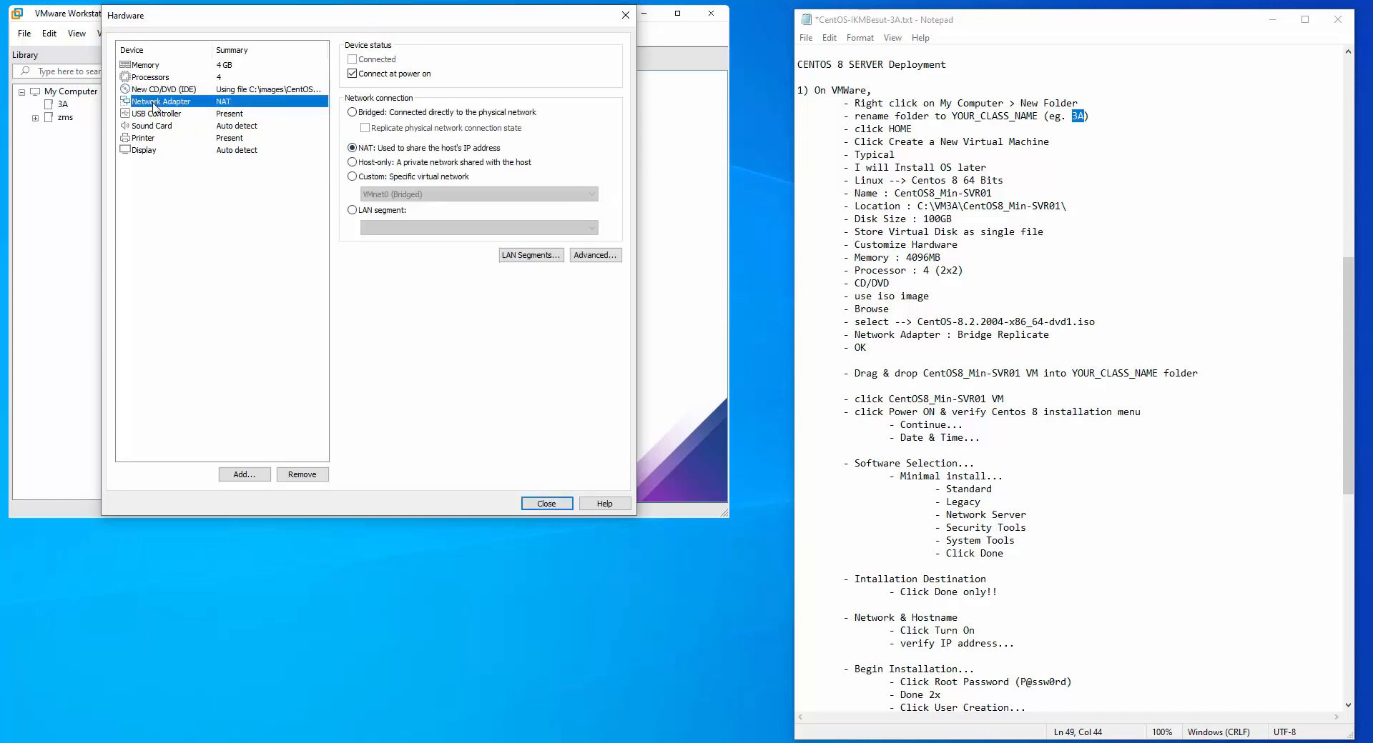
Make the network adapter Bridged with physical connection state replicated, then close the hardware dialog
{"action": "left_click", "coordinate": [352, 112]}
{"action": "left_click", "coordinate": [367, 131]}
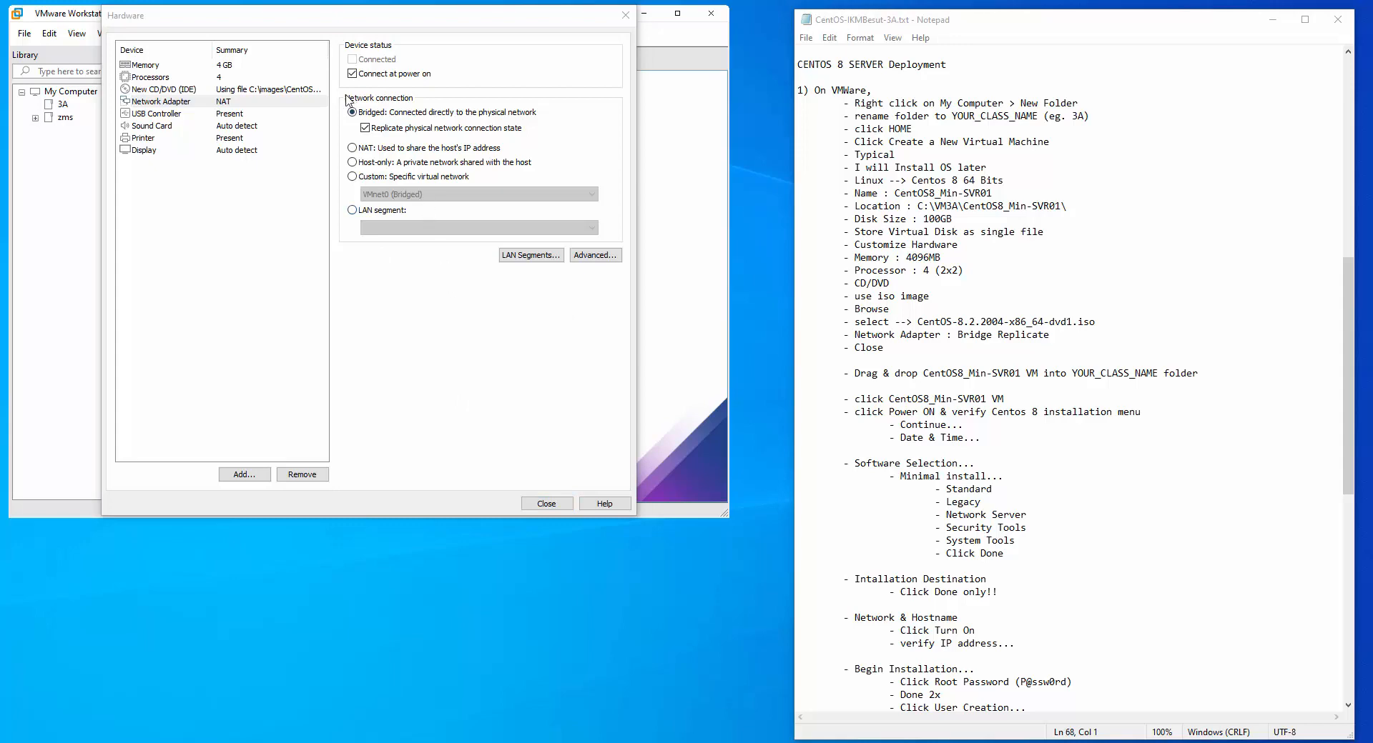
{"action": "left_click", "coordinate": [543, 502]}
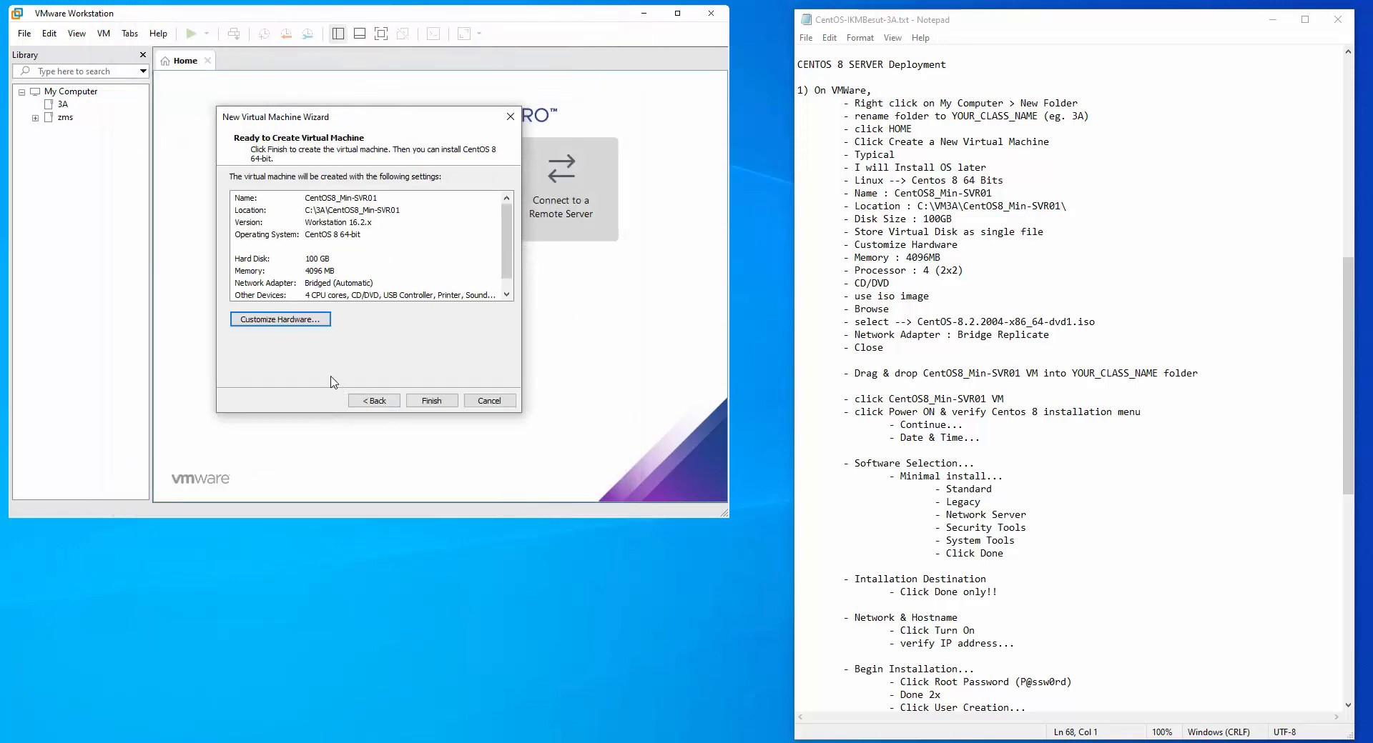
Finish creating CentOS8_Min-SVR01 and drag it into the 3A library folder
{"action": "left_click", "coordinate": [440, 401]}
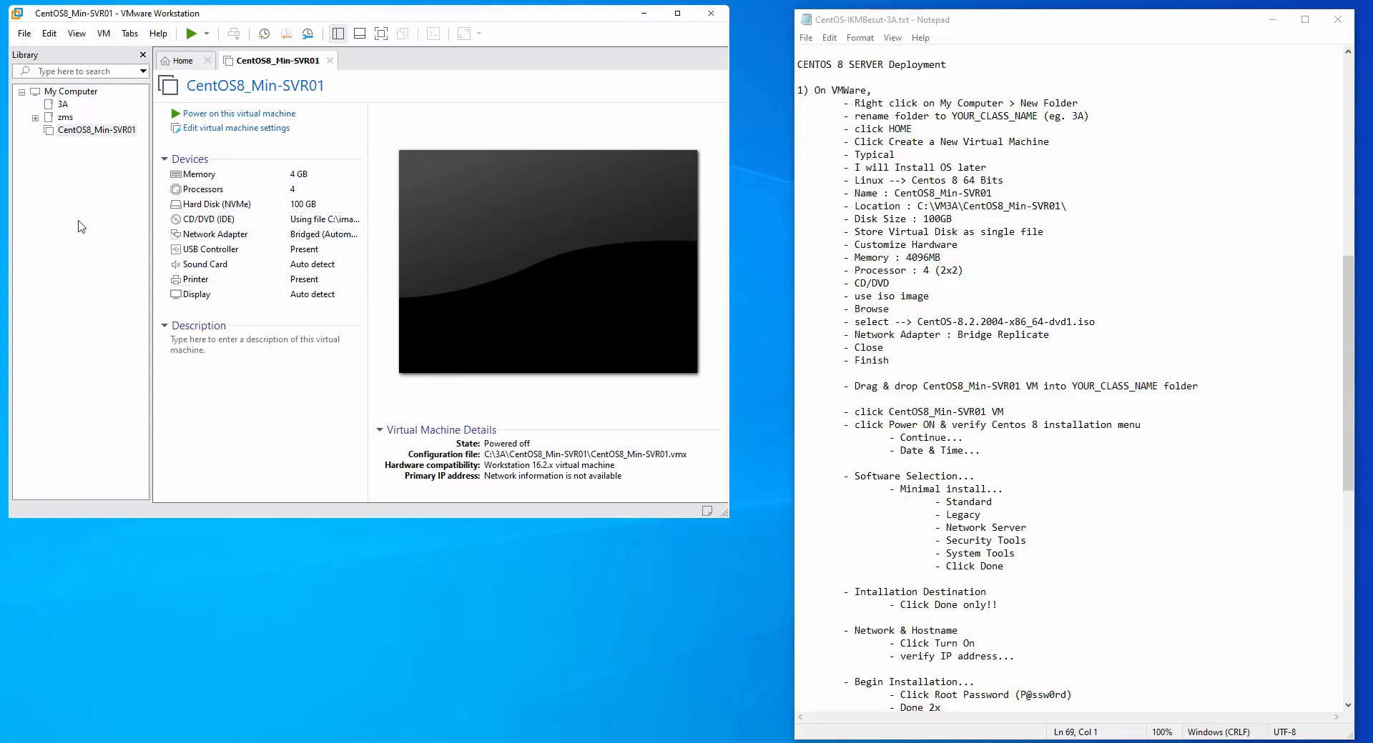
{"action": "left_click_drag", "start_coordinate": [90, 141], "coordinate": [66, 108]}
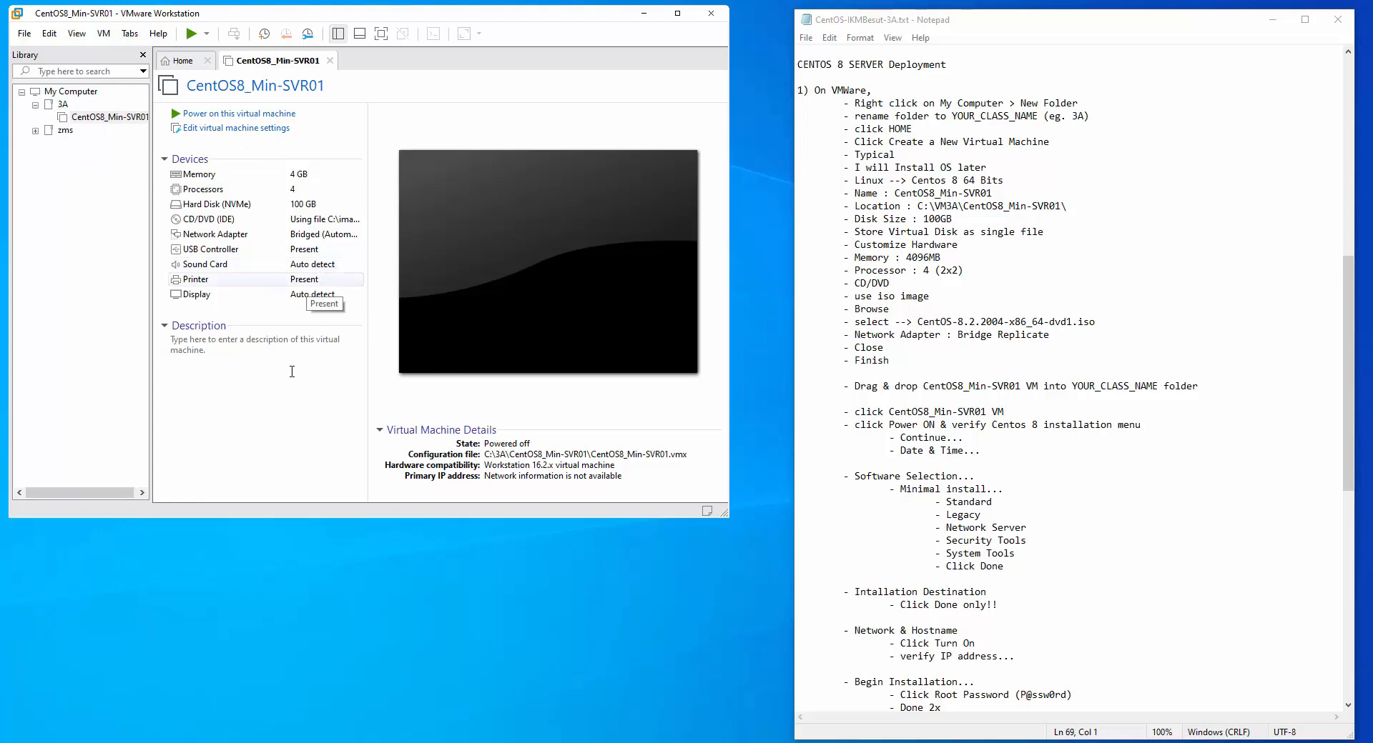
Power on CentOS8_Min-SVR01 and boot the Install CentOS Linux 8 menu entry
{"action": "left_click", "coordinate": [246, 115]}
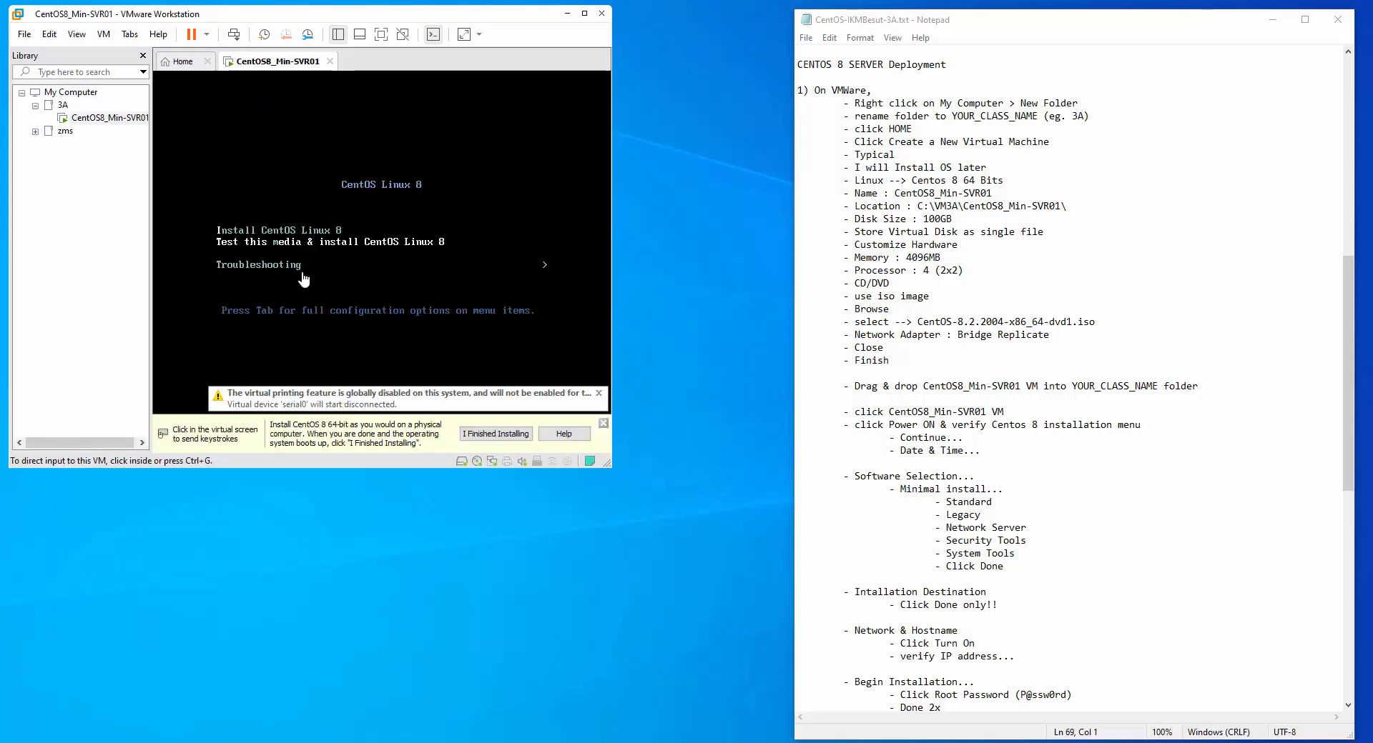
{"action": "left_click", "coordinate": [509, 434]}
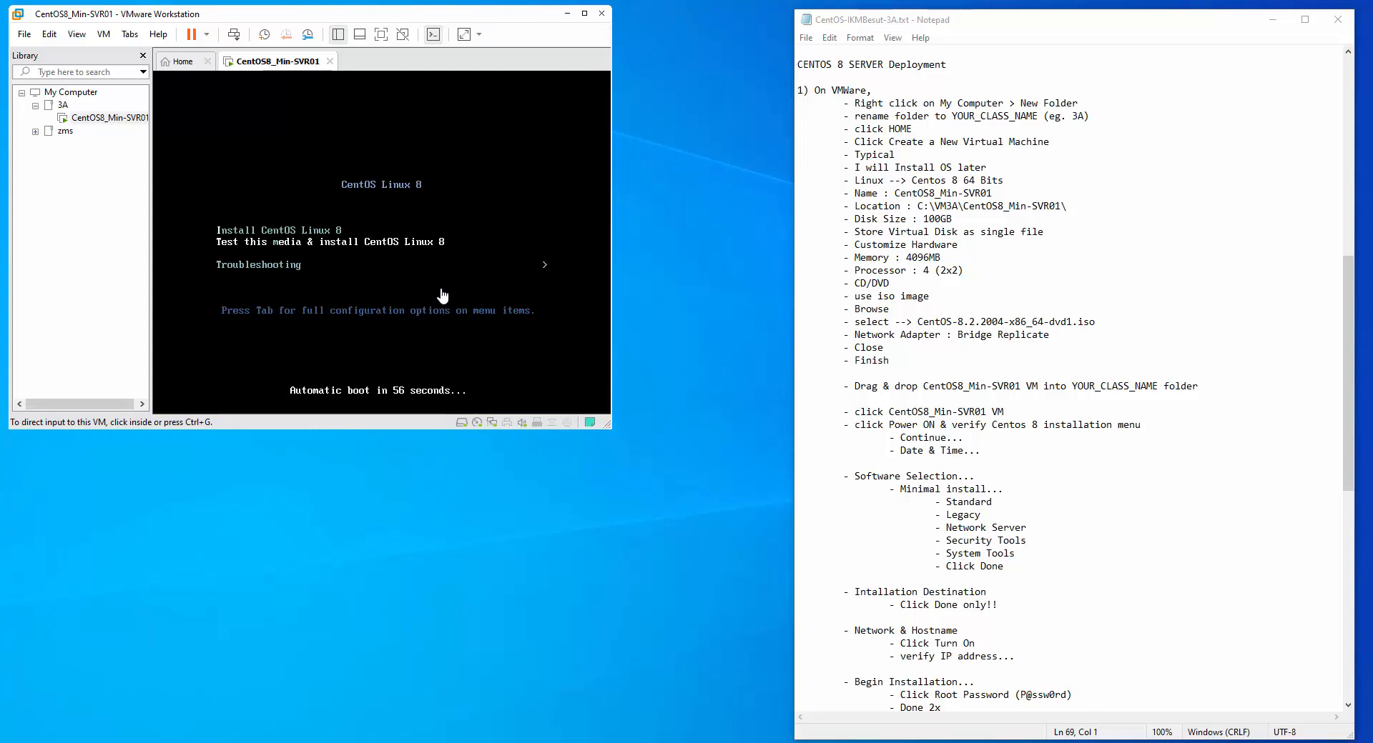
{"action": "left_click", "coordinate": [493, 243]}
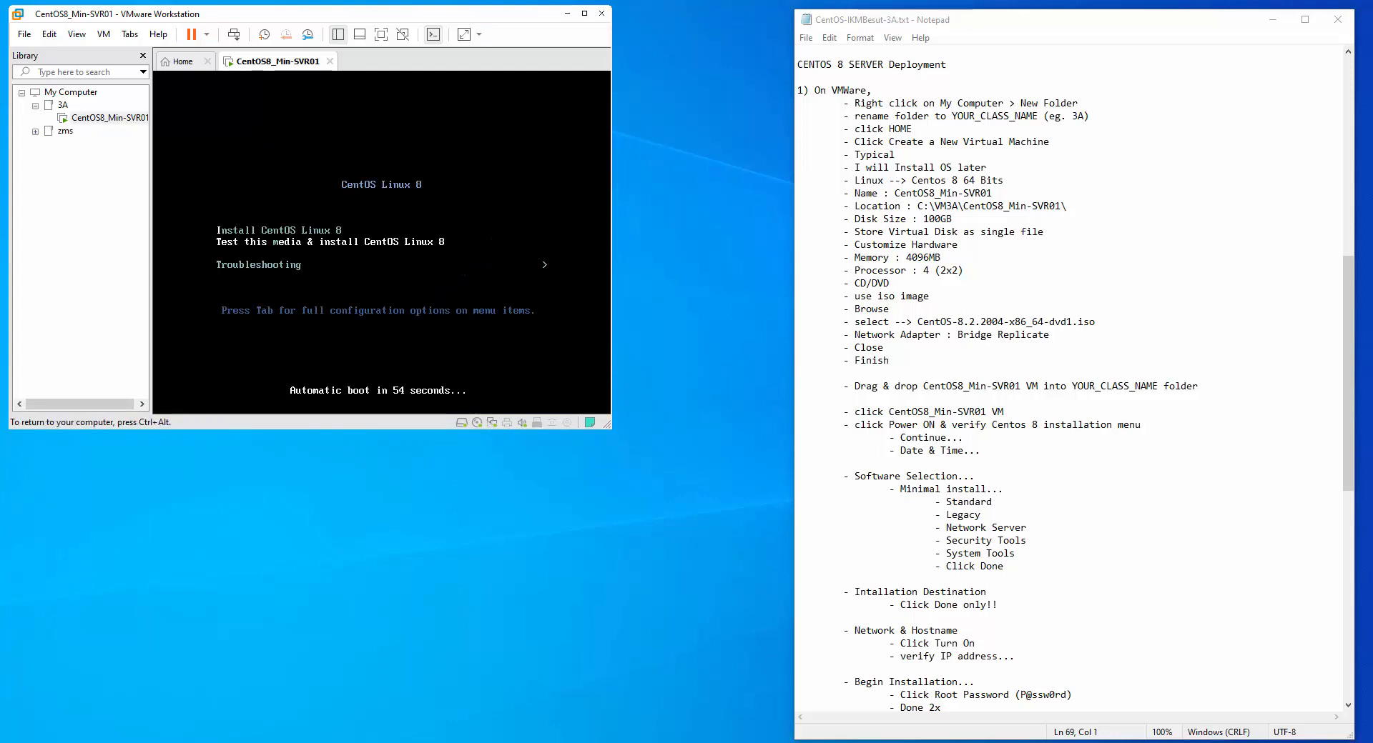
{"action": "key", "text": "Up"}
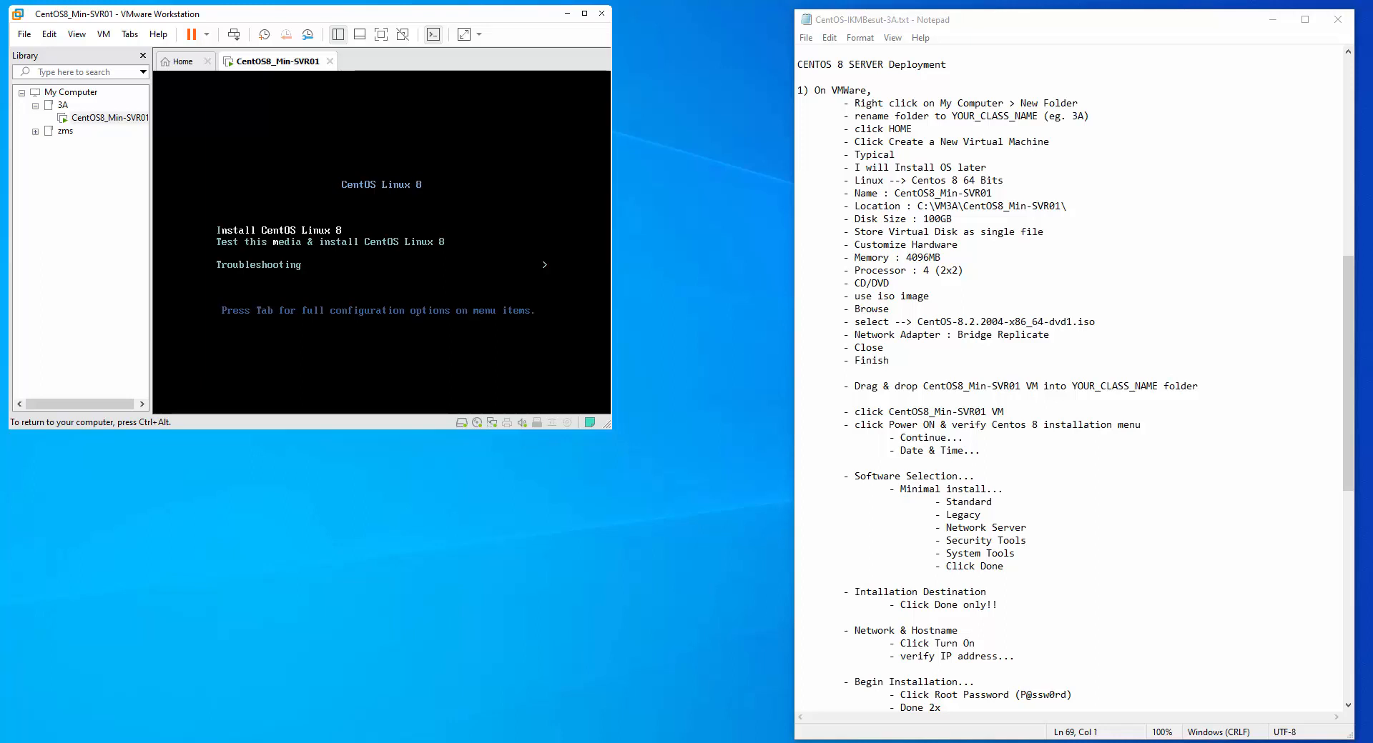
{"action": "key", "text": "Return"}
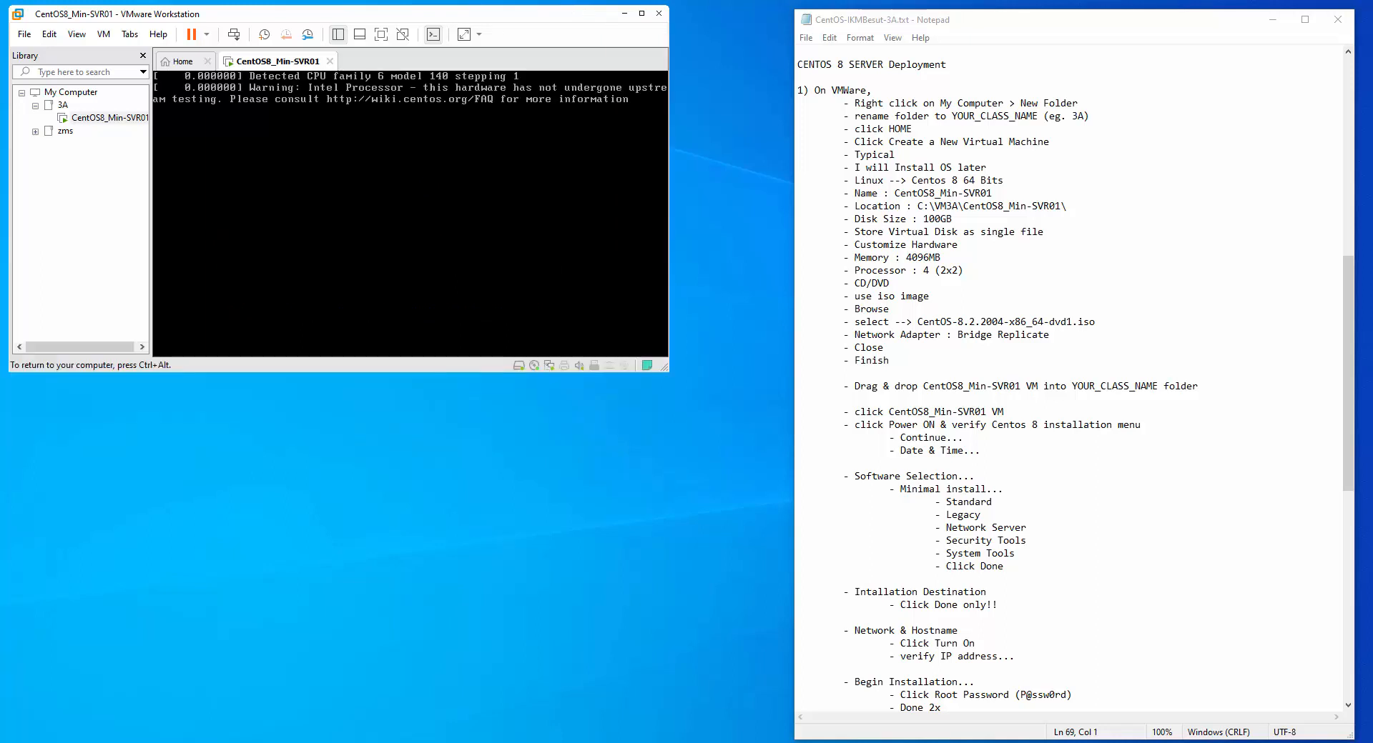
{"action": "key", "text": "ctrl+alt"}
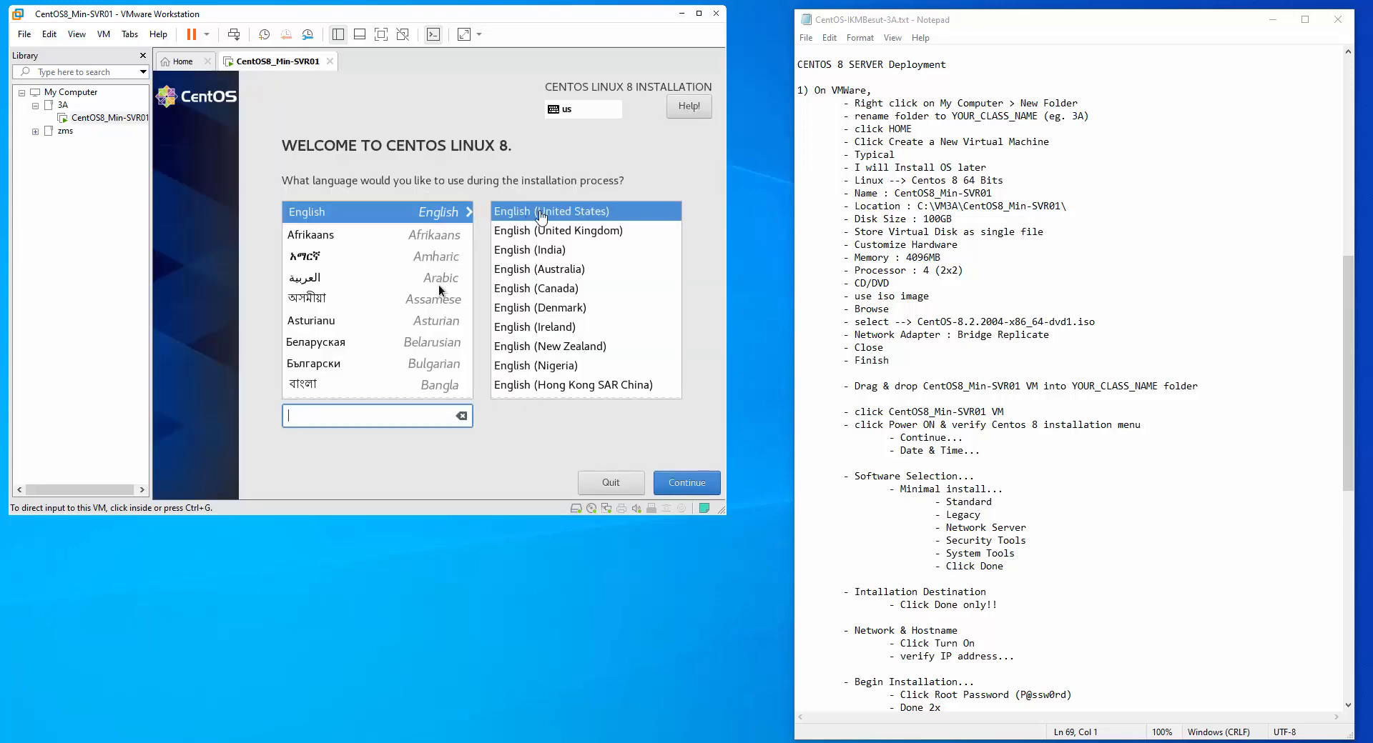
Keep English (United States) as the CentOS installer language
{"action": "left_click", "coordinate": [574, 221]}
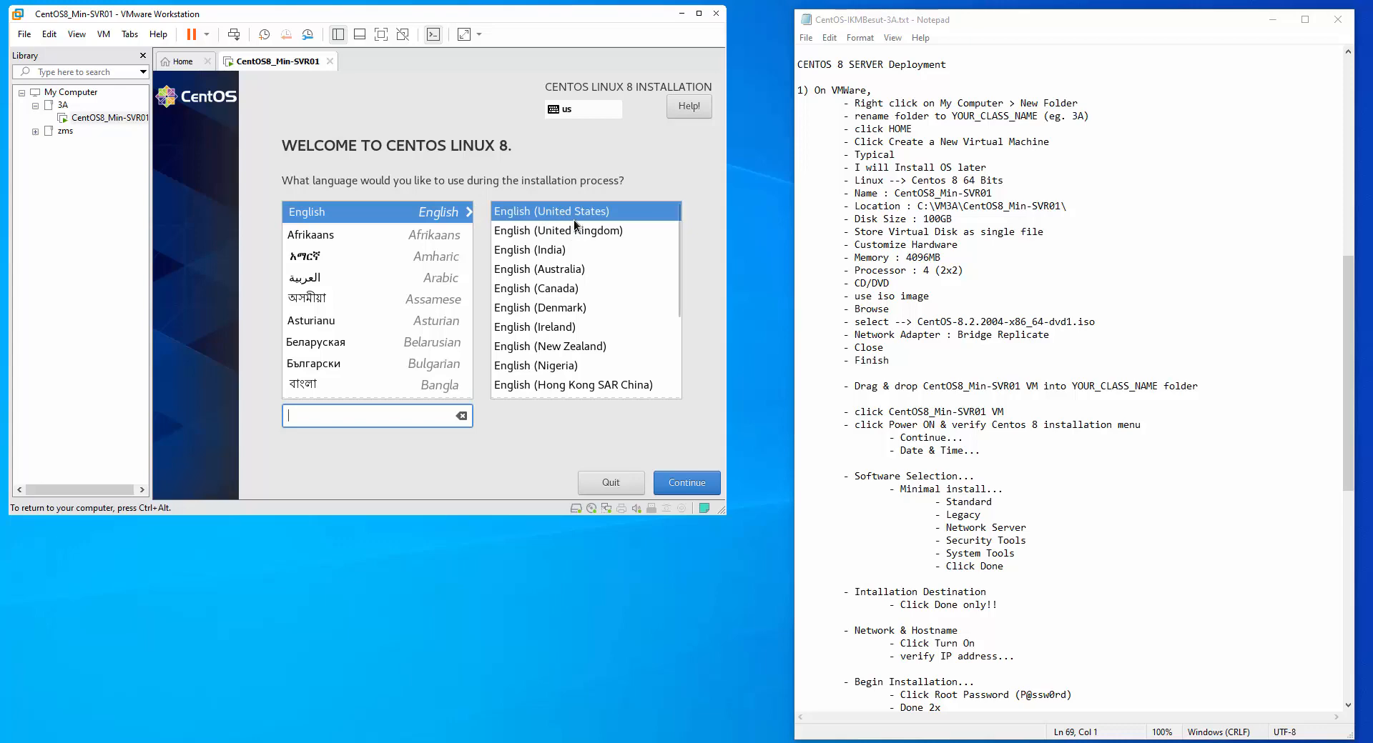
{"action": "left_click", "coordinate": [683, 486]}
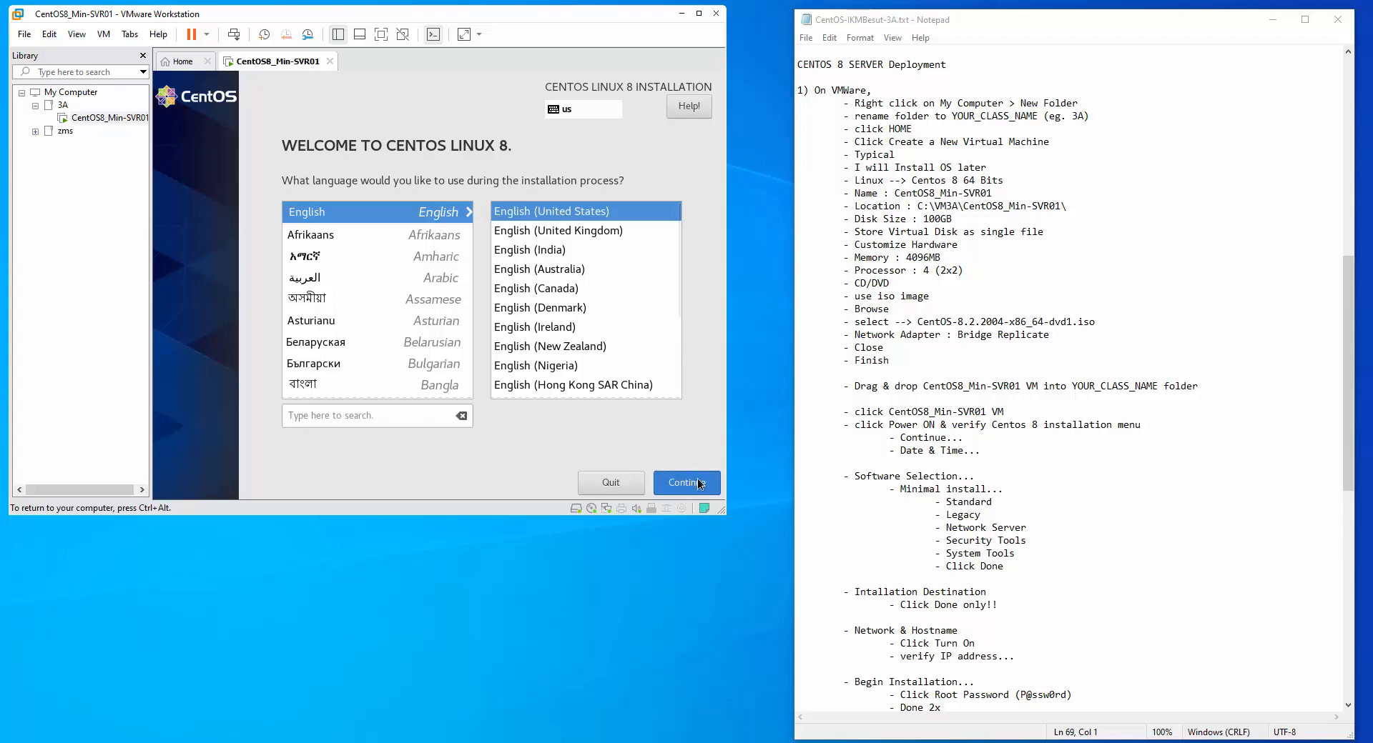
{"action": "left_click", "coordinate": [699, 486]}
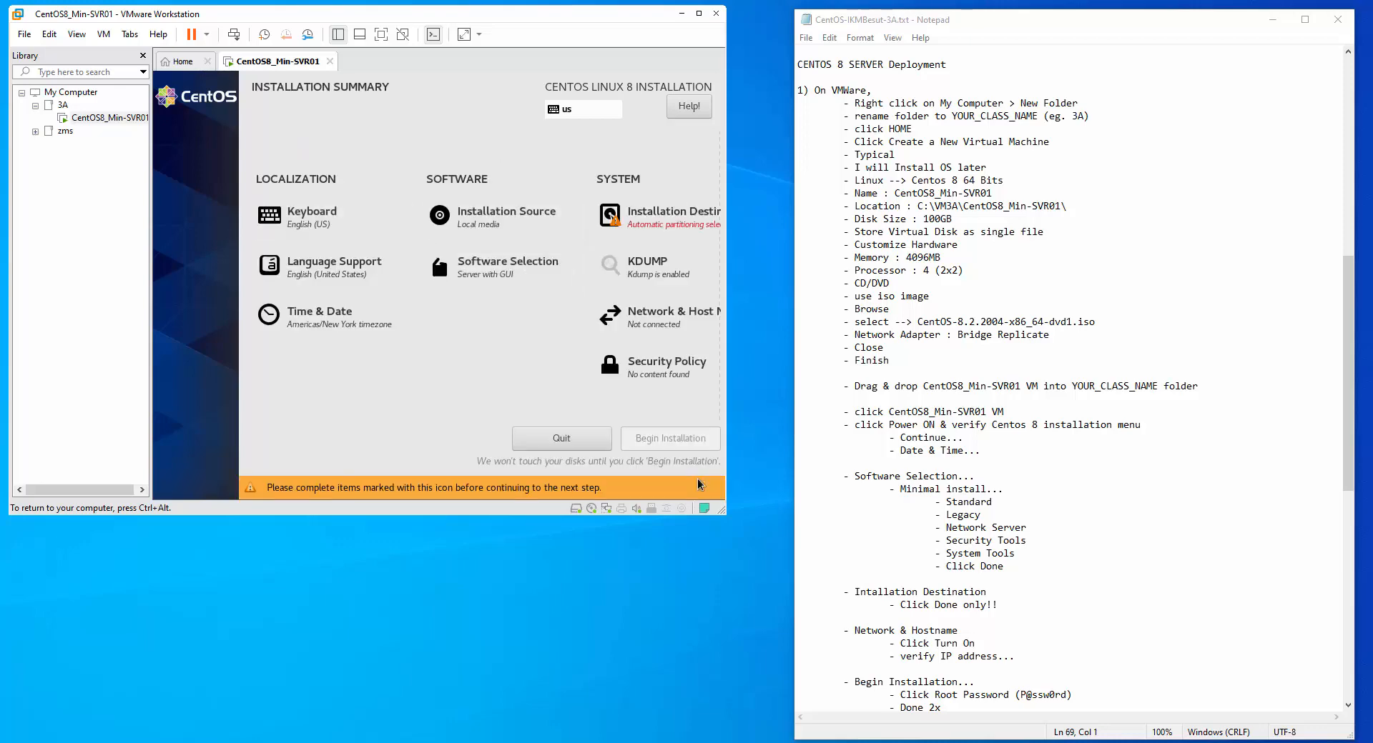
Set the installer time zone to Asia/Kuala Lumpur on the map
{"action": "left_click", "coordinate": [307, 311]}
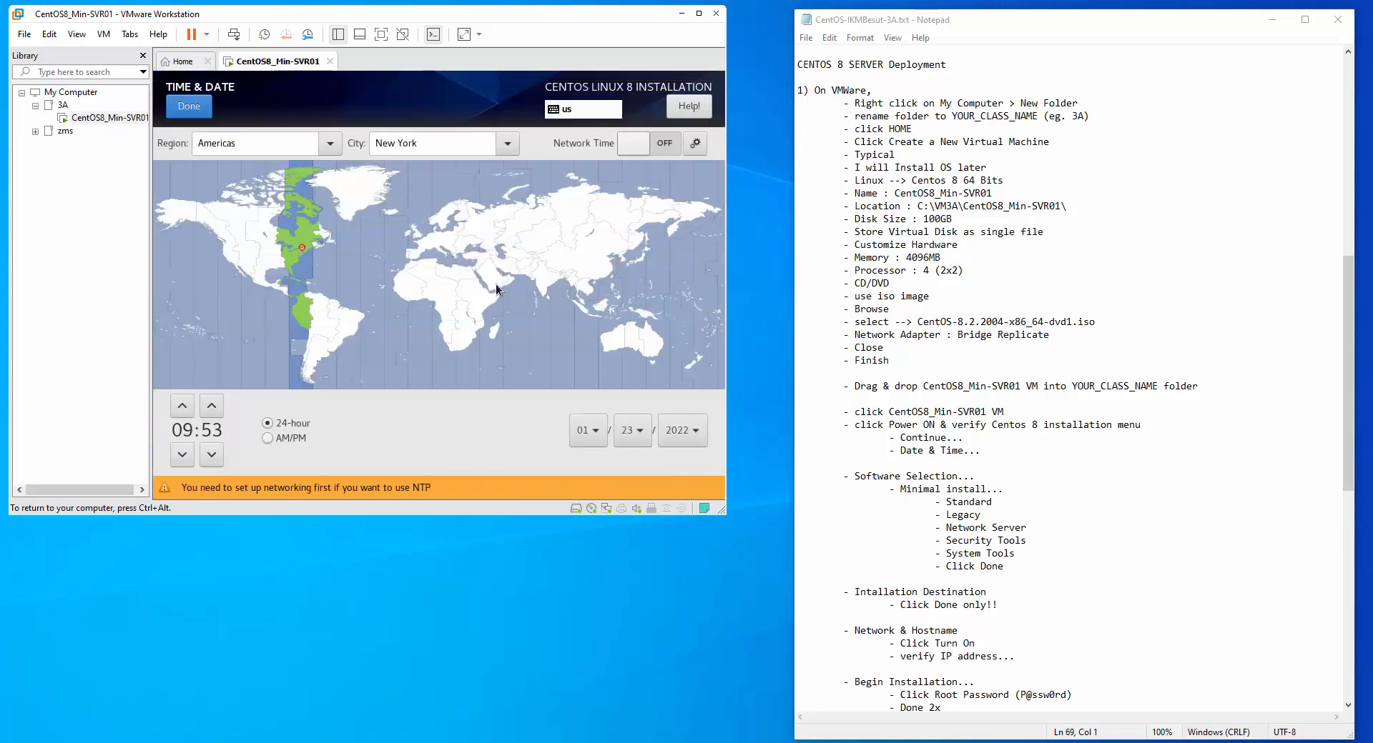
{"action": "left_click", "coordinate": [576, 300]}
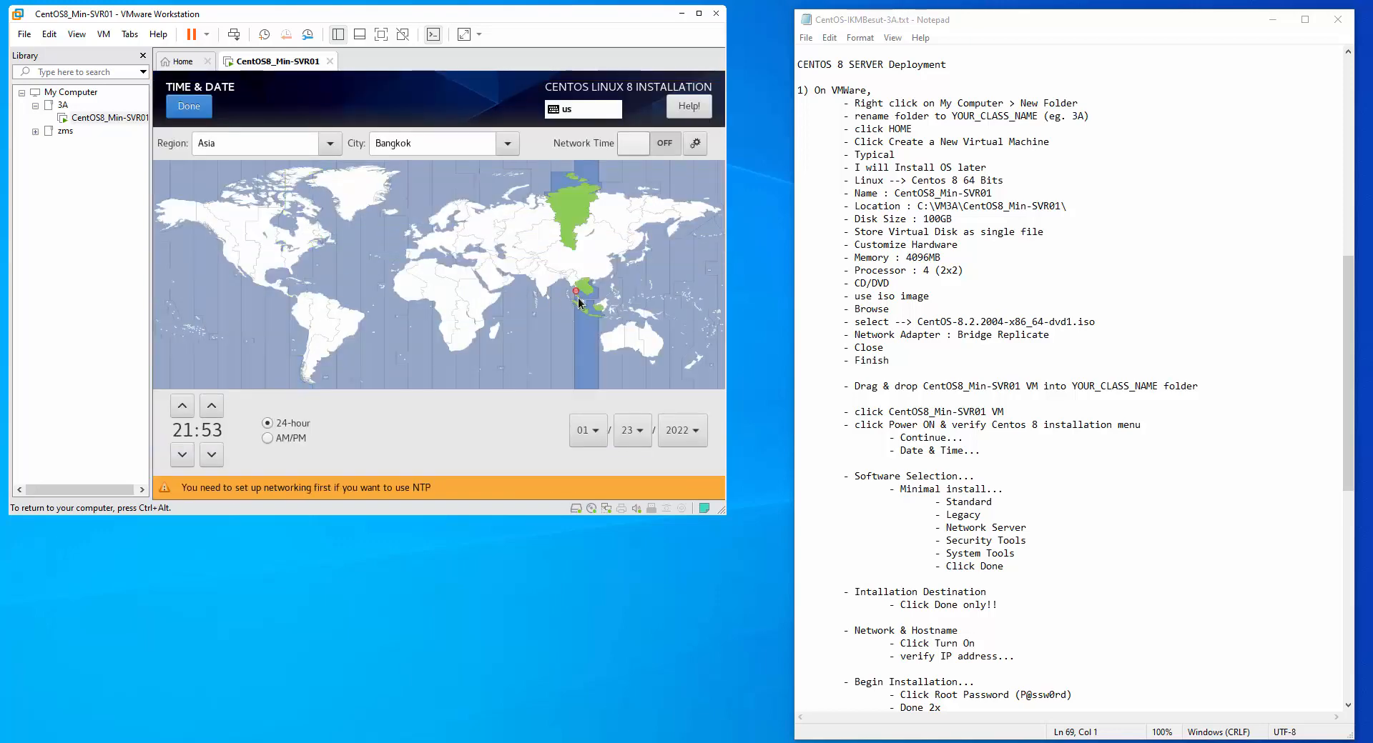
{"action": "left_click", "coordinate": [580, 303]}
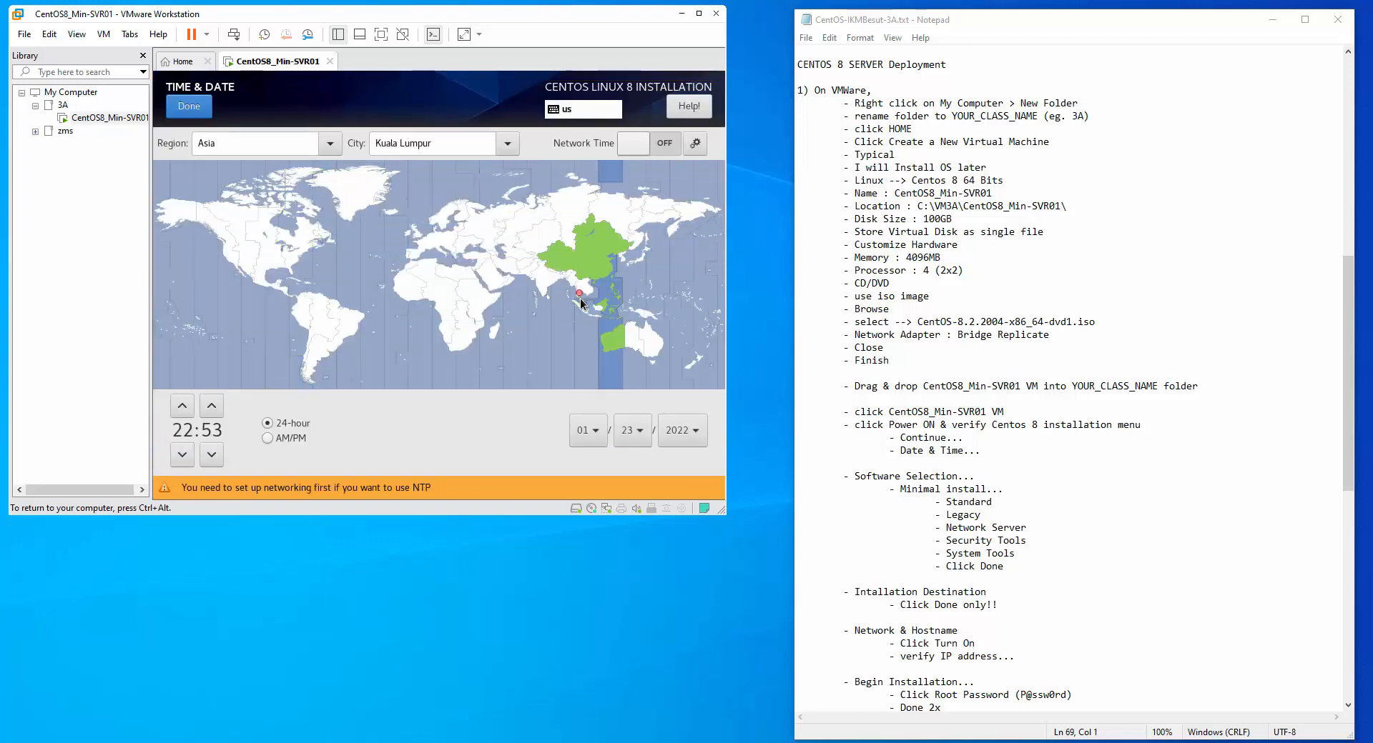
{"action": "left_click", "coordinate": [204, 104]}
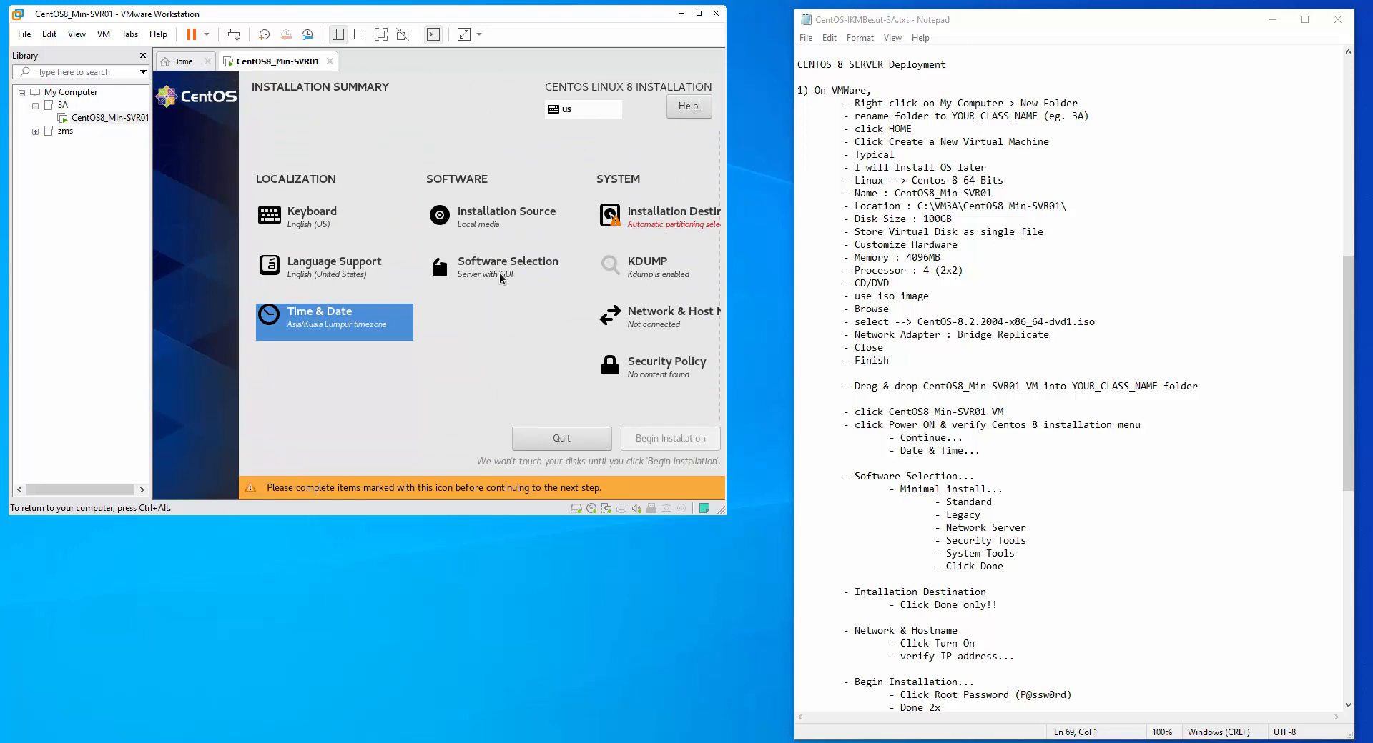
Choose Minimal Install with Standard, Legacy UNIX Compatibility and Network Servers add-ons
{"action": "left_click", "coordinate": [471, 268]}
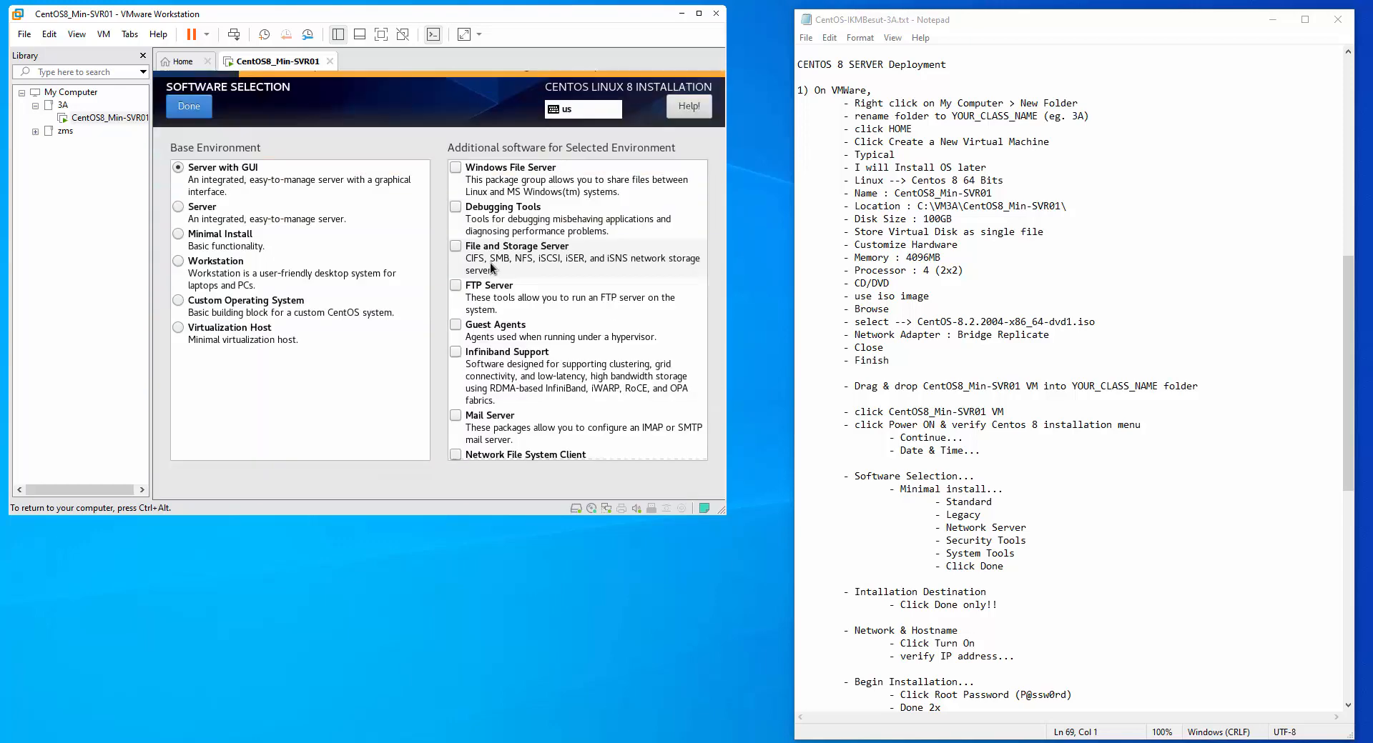
{"action": "left_click", "coordinate": [222, 238]}
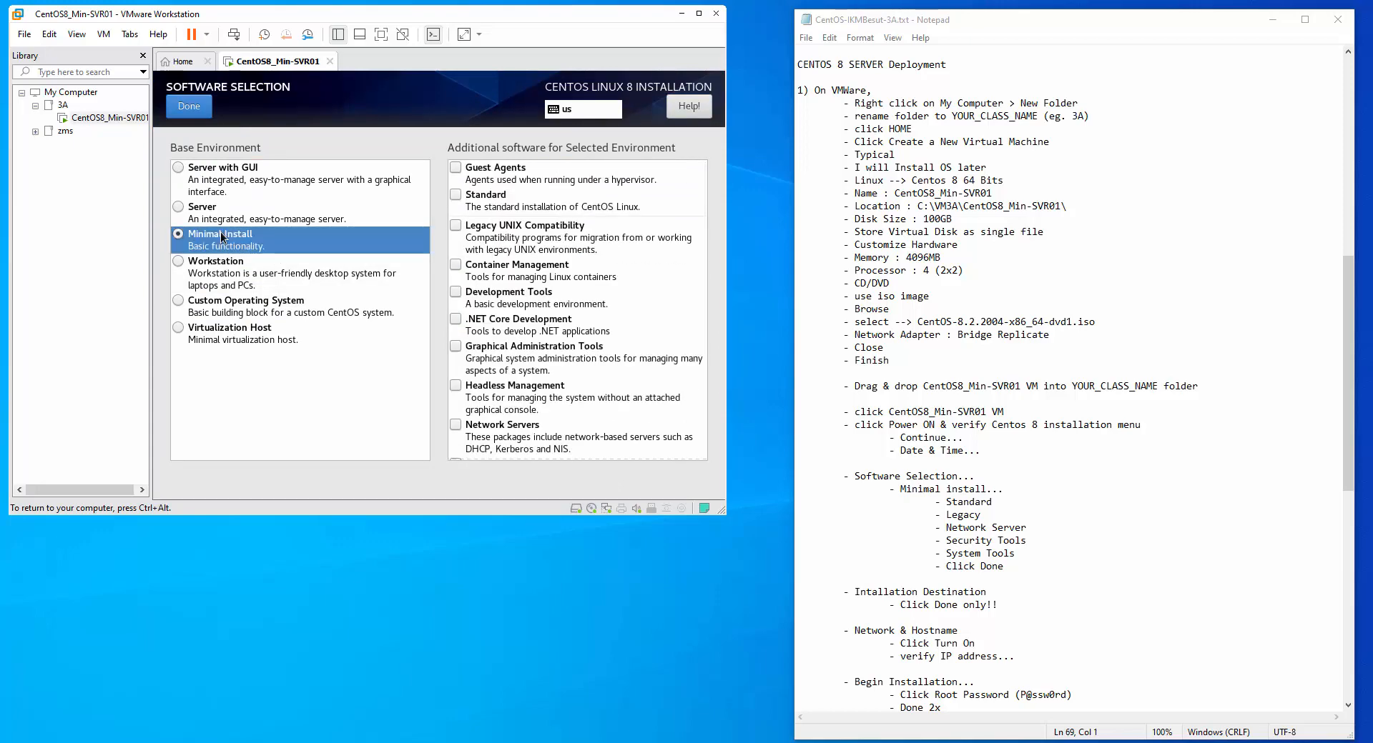
{"action": "left_click", "coordinate": [455, 195]}
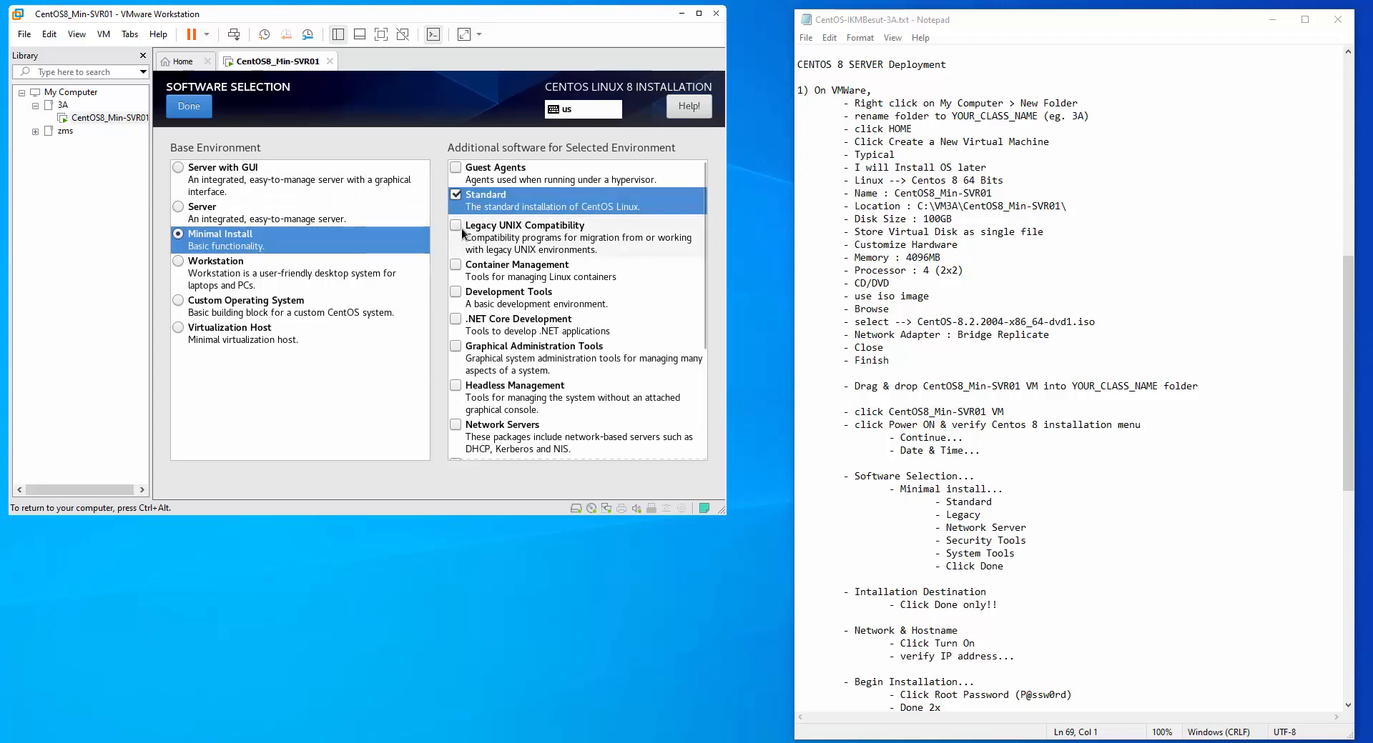
{"action": "left_click", "coordinate": [456, 225]}
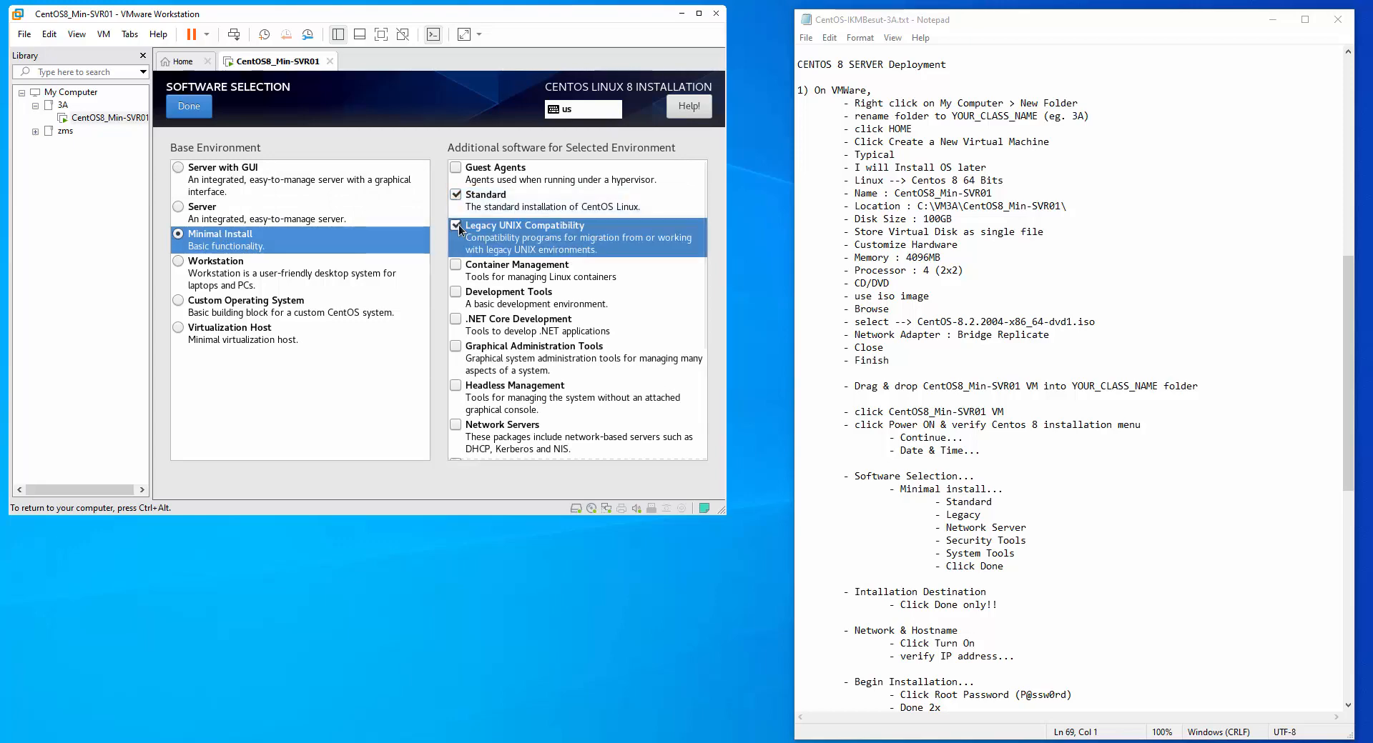
{"action": "left_click", "coordinate": [458, 424]}
Also add Security Tools and System Tools, then confirm the software selection
{"action": "scroll", "coordinate": [492, 398], "scroll_direction": "down", "scroll_amount": 1}
{"action": "scroll", "coordinate": [493, 402], "scroll_direction": "down", "scroll_amount": 3}
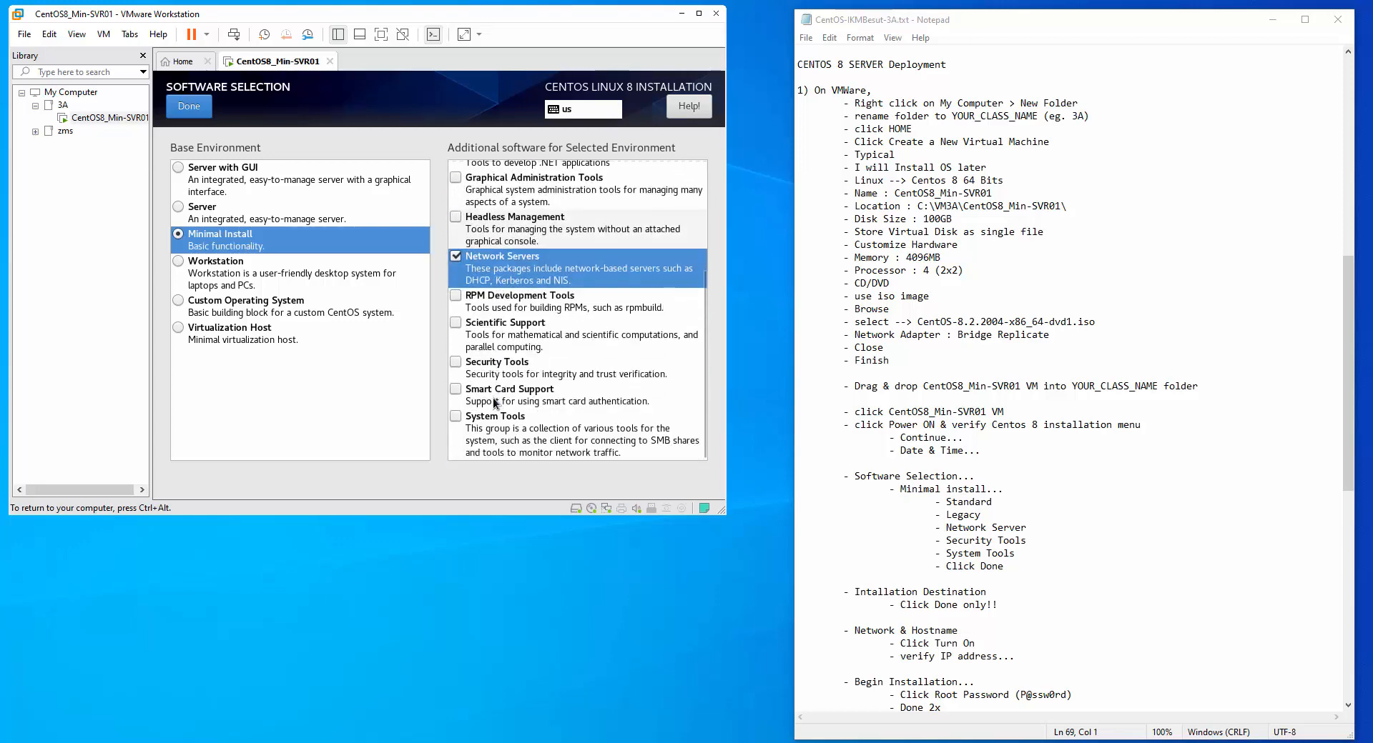
{"action": "left_click", "coordinate": [456, 361]}
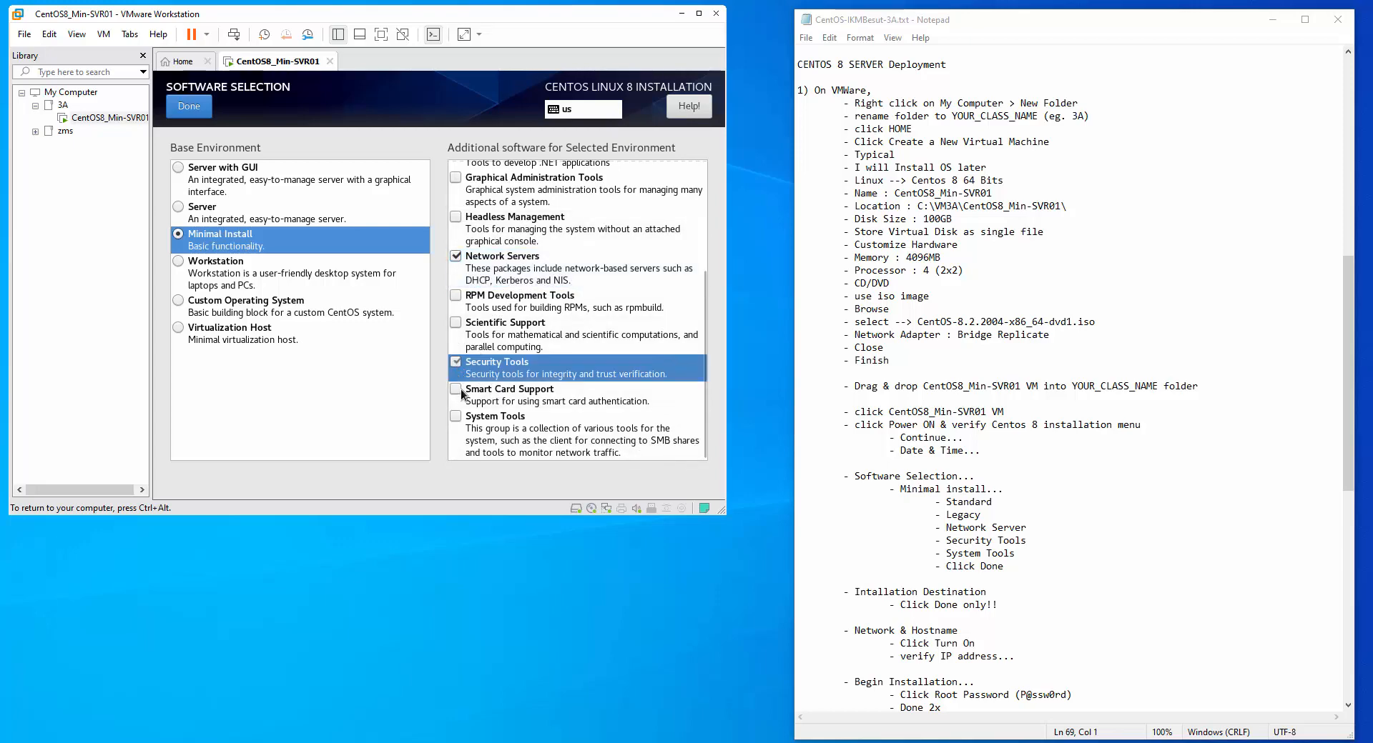
{"action": "left_click", "coordinate": [456, 416]}
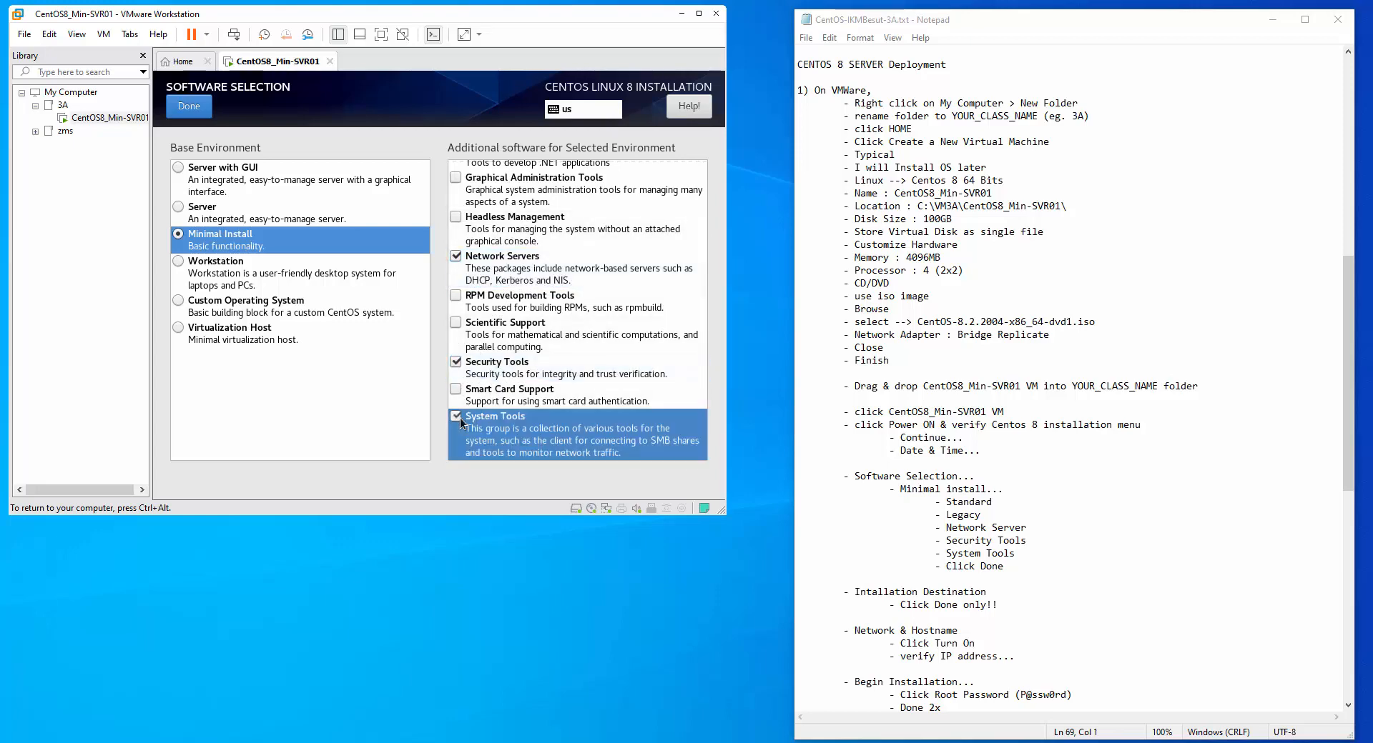
{"action": "scroll", "coordinate": [462, 418], "scroll_direction": "up", "scroll_amount": 5}
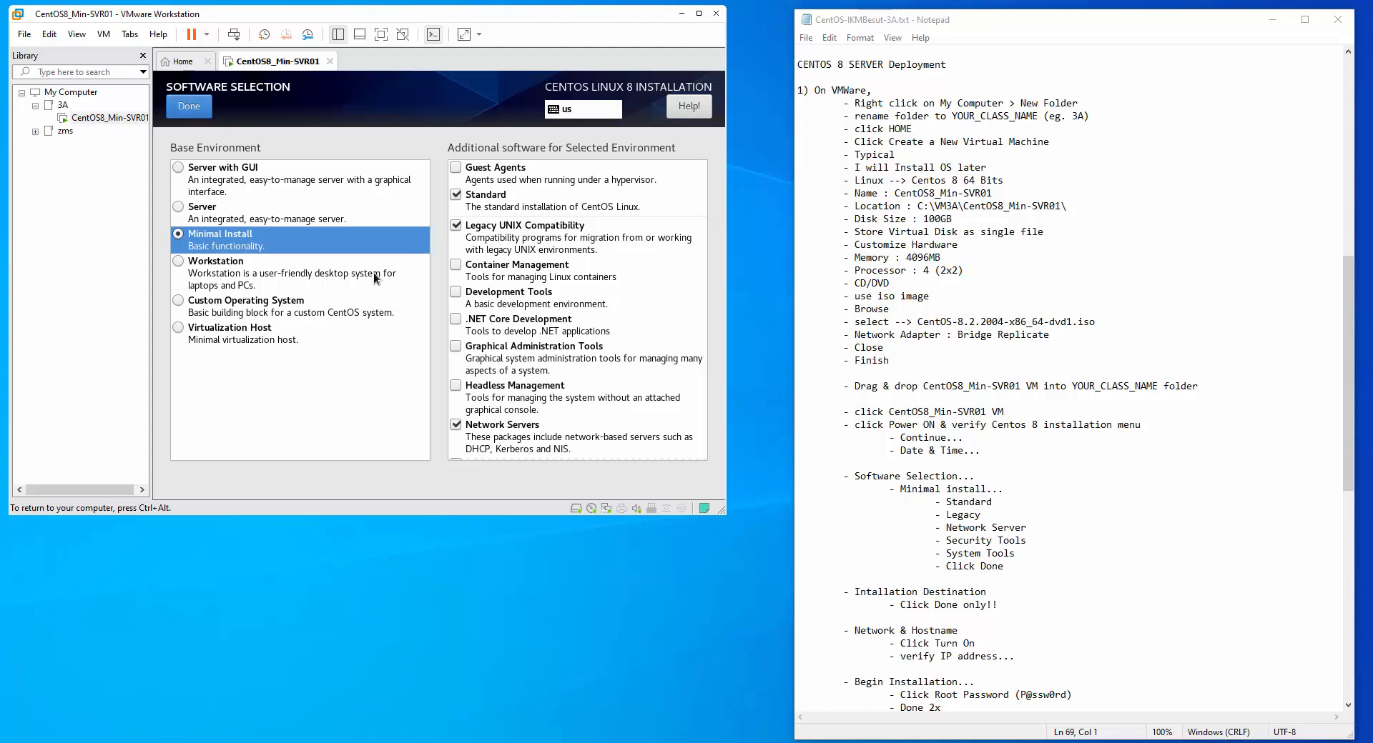
{"action": "key", "text": "ctrl+alt"}
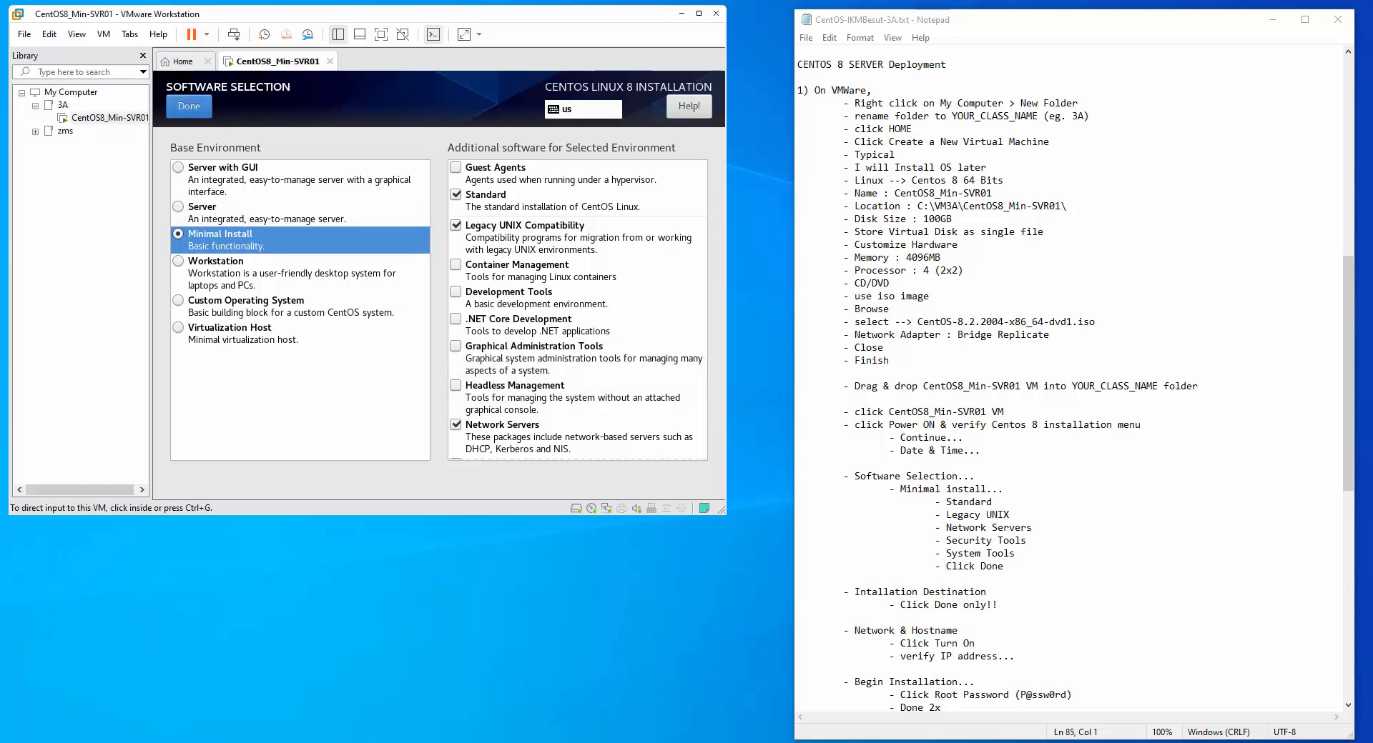
{"action": "left_click", "coordinate": [193, 113]}
{"action": "left_click", "coordinate": [189, 107]}
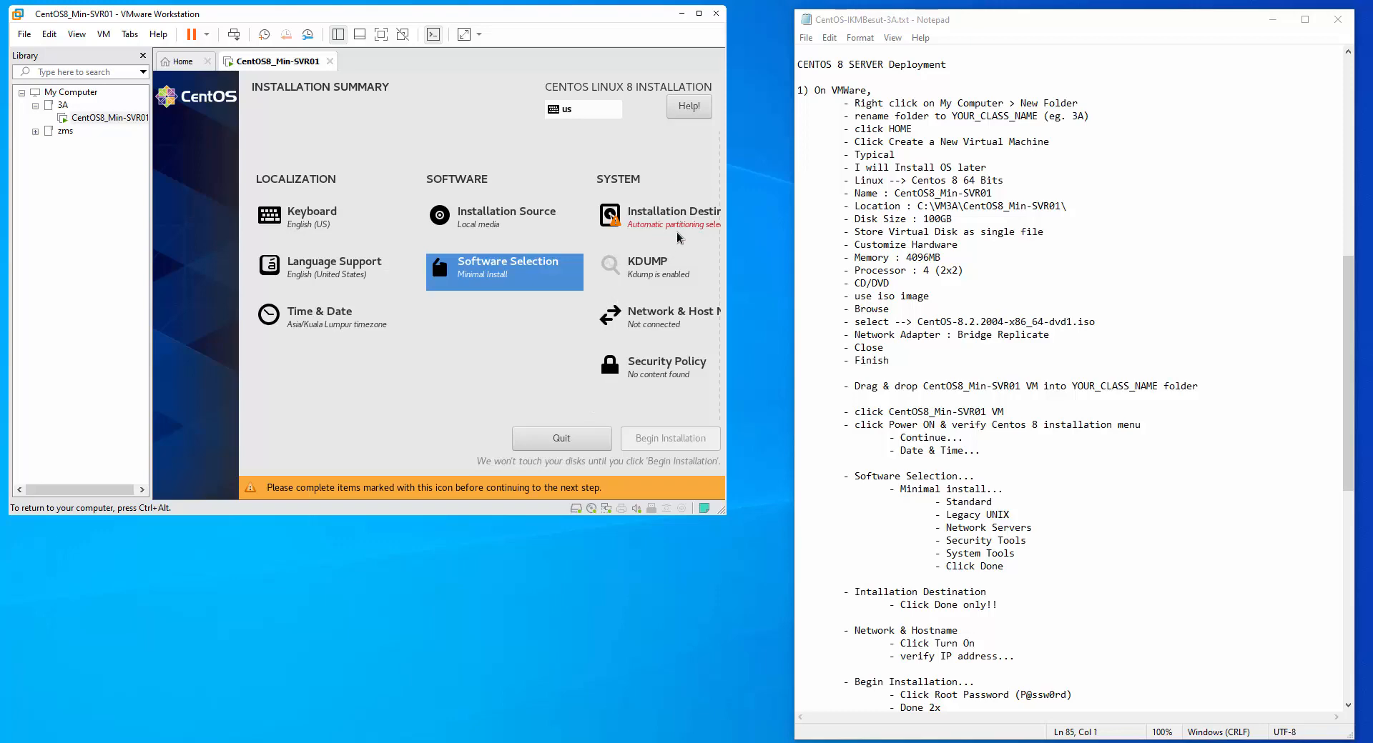
Accept the 100 GiB NVMe disk with automatic partitioning as the install destination
{"action": "left_click", "coordinate": [664, 218]}
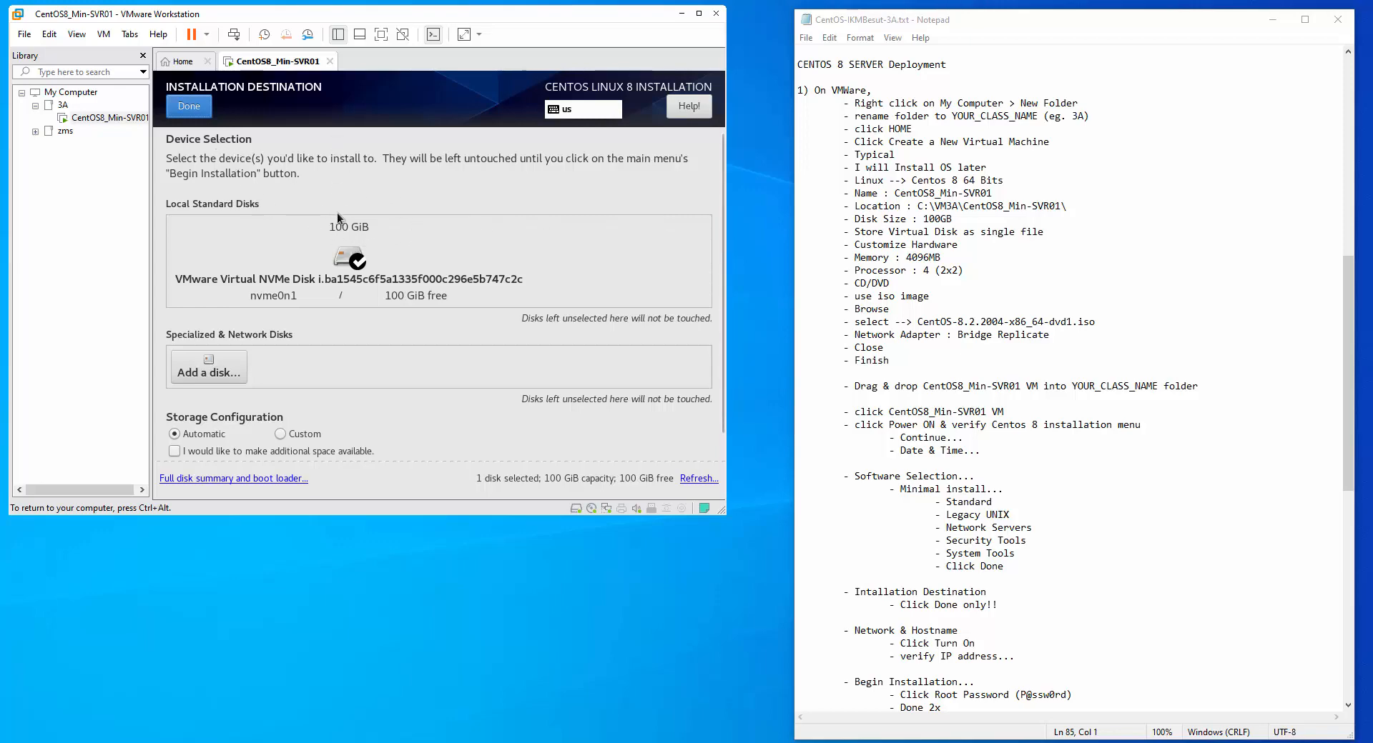
{"action": "left_click", "coordinate": [203, 105]}
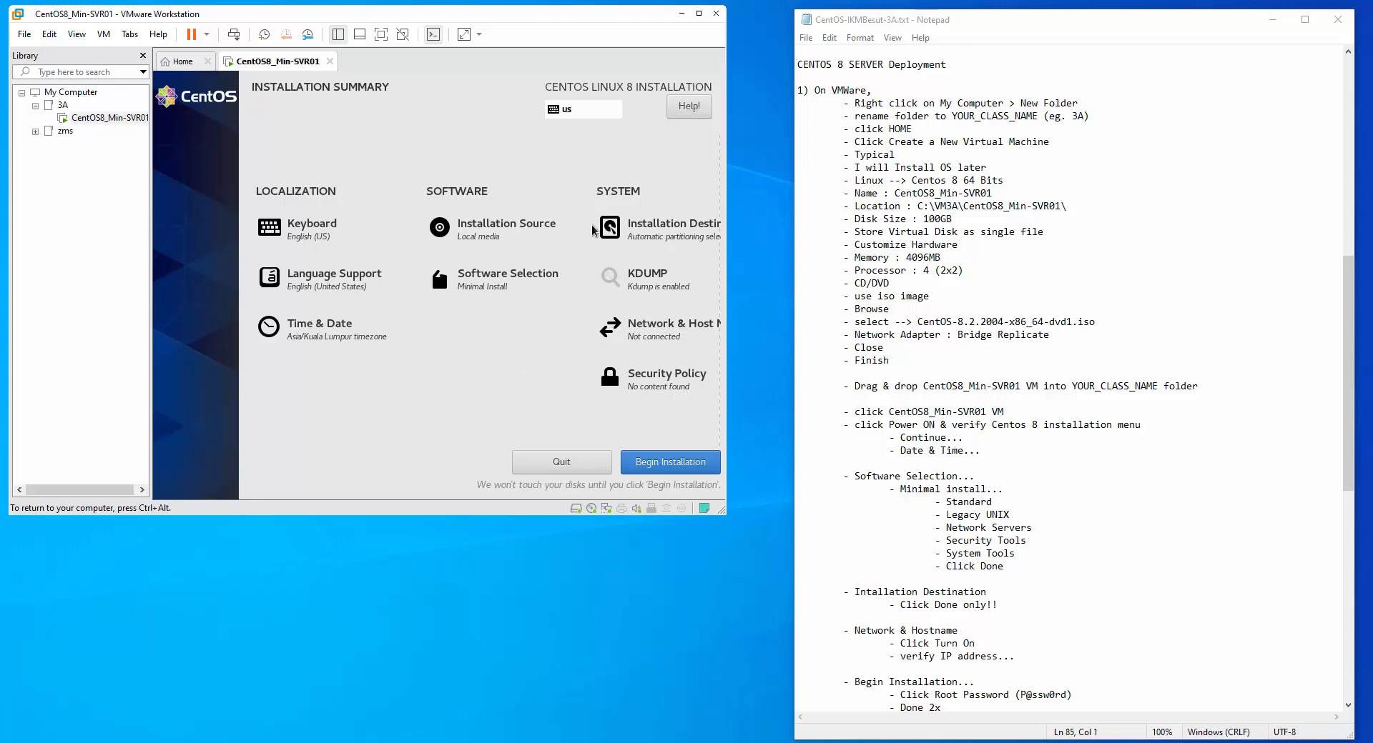
{"action": "left_click", "coordinate": [648, 333]}
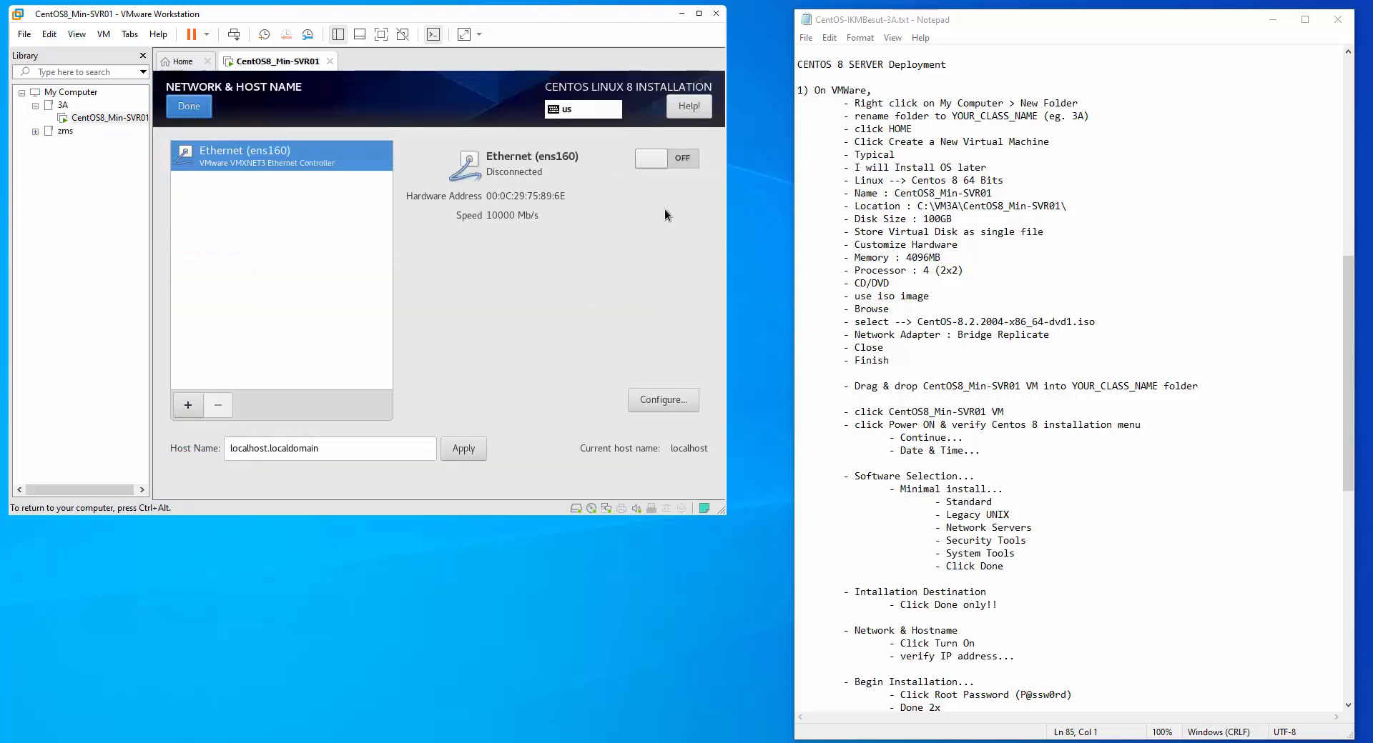
Turn on Ethernet ens160 so it gets 192.168.4.112/24, and return to the summary
{"action": "left_click", "coordinate": [659, 159]}
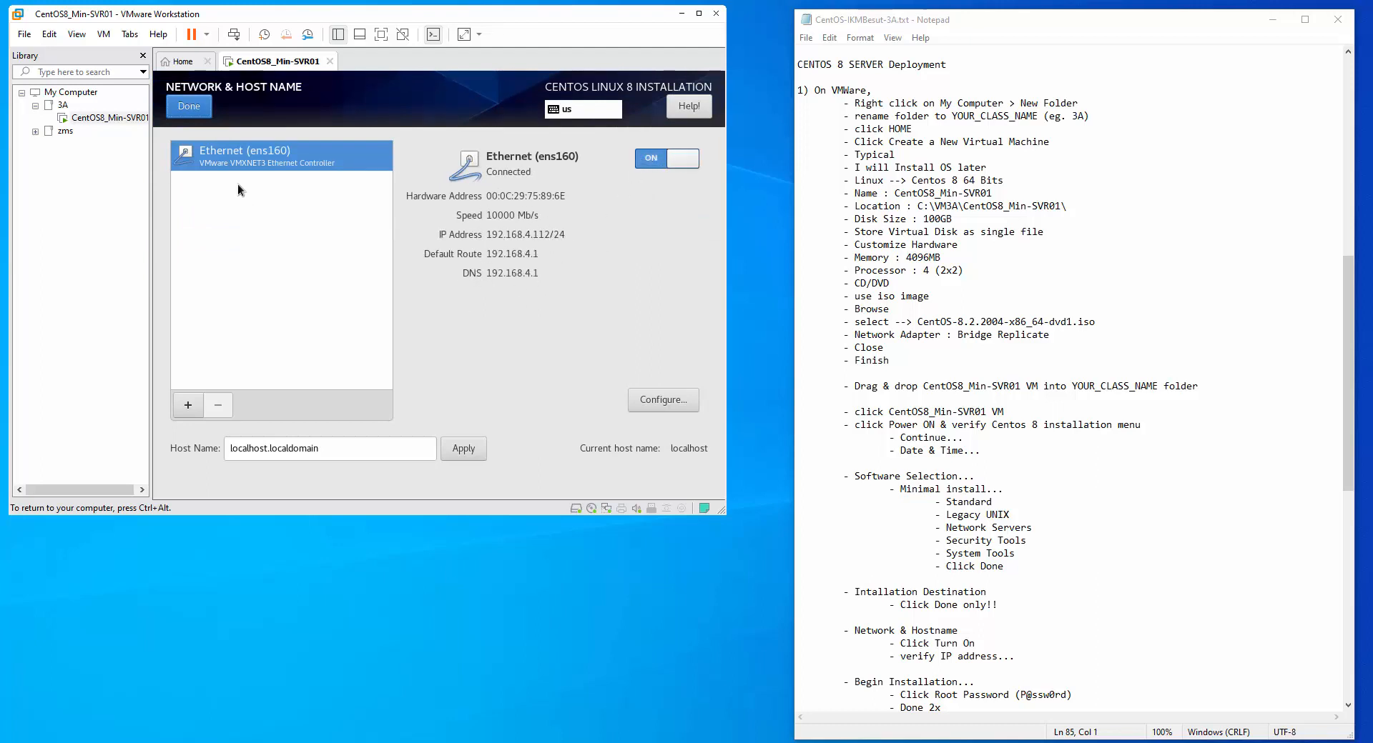
{"action": "left_click", "coordinate": [200, 108]}
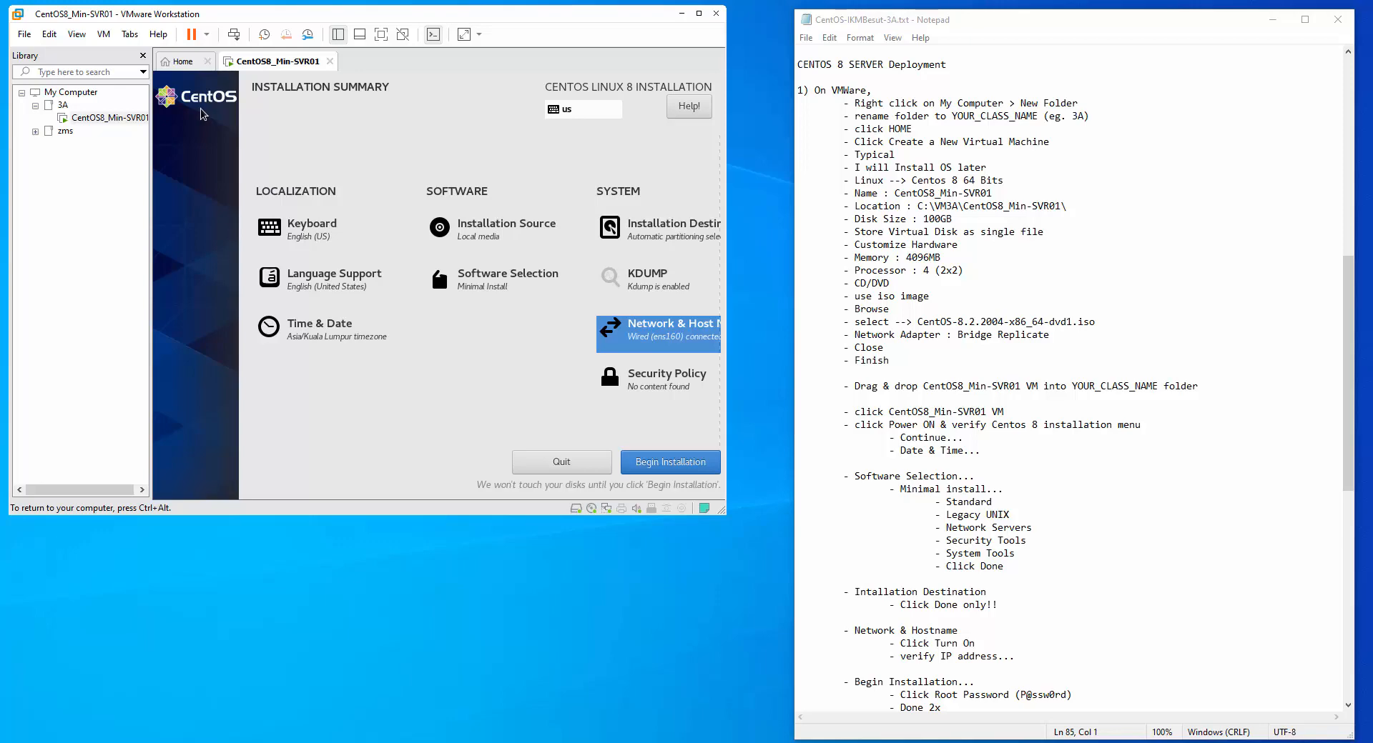
Review the Begin Installation notes, then start the CentOS installation
{"action": "key", "text": "ctrl+alt"}
{"action": "scroll", "coordinate": [1152, 703], "scroll_direction": "down", "scroll_amount": 4}
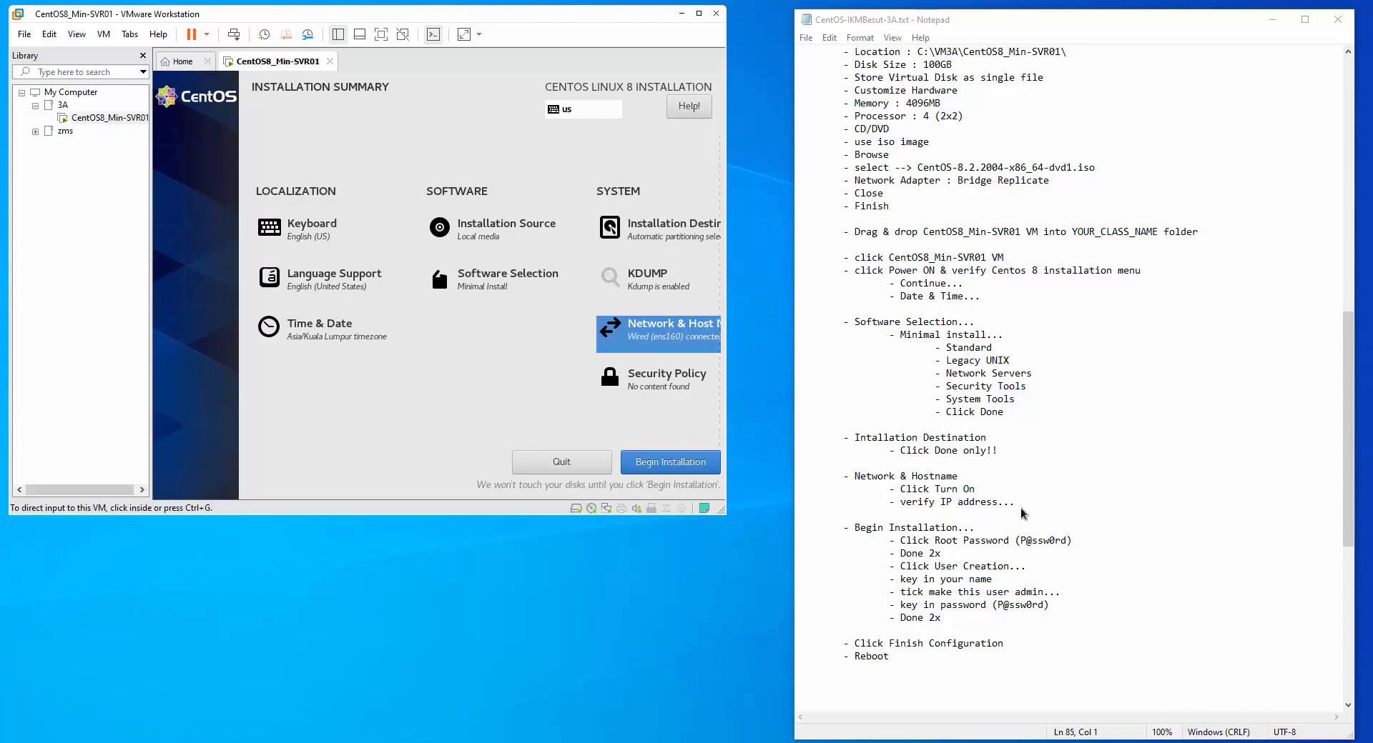
{"action": "left_click_drag", "start_coordinate": [852, 529], "coordinate": [1045, 629]}
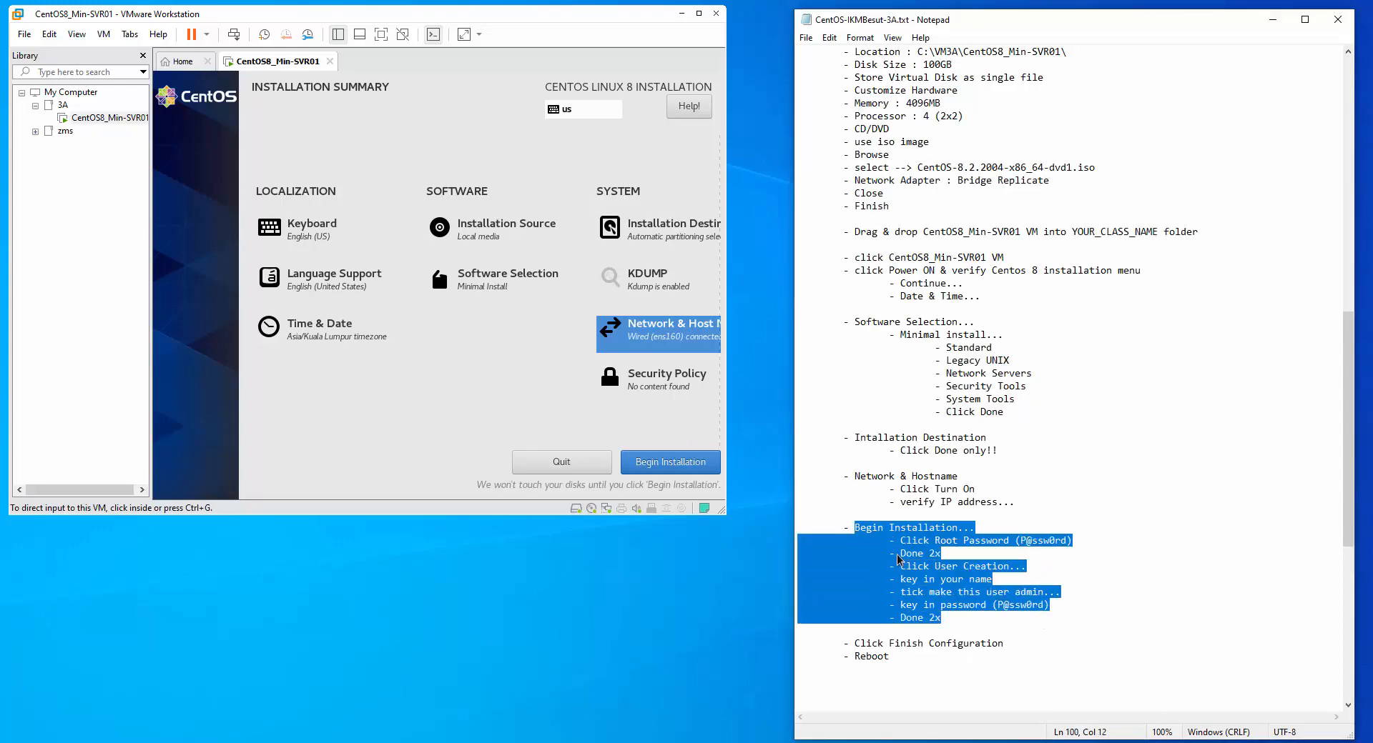
{"action": "left_click", "coordinate": [667, 463]}
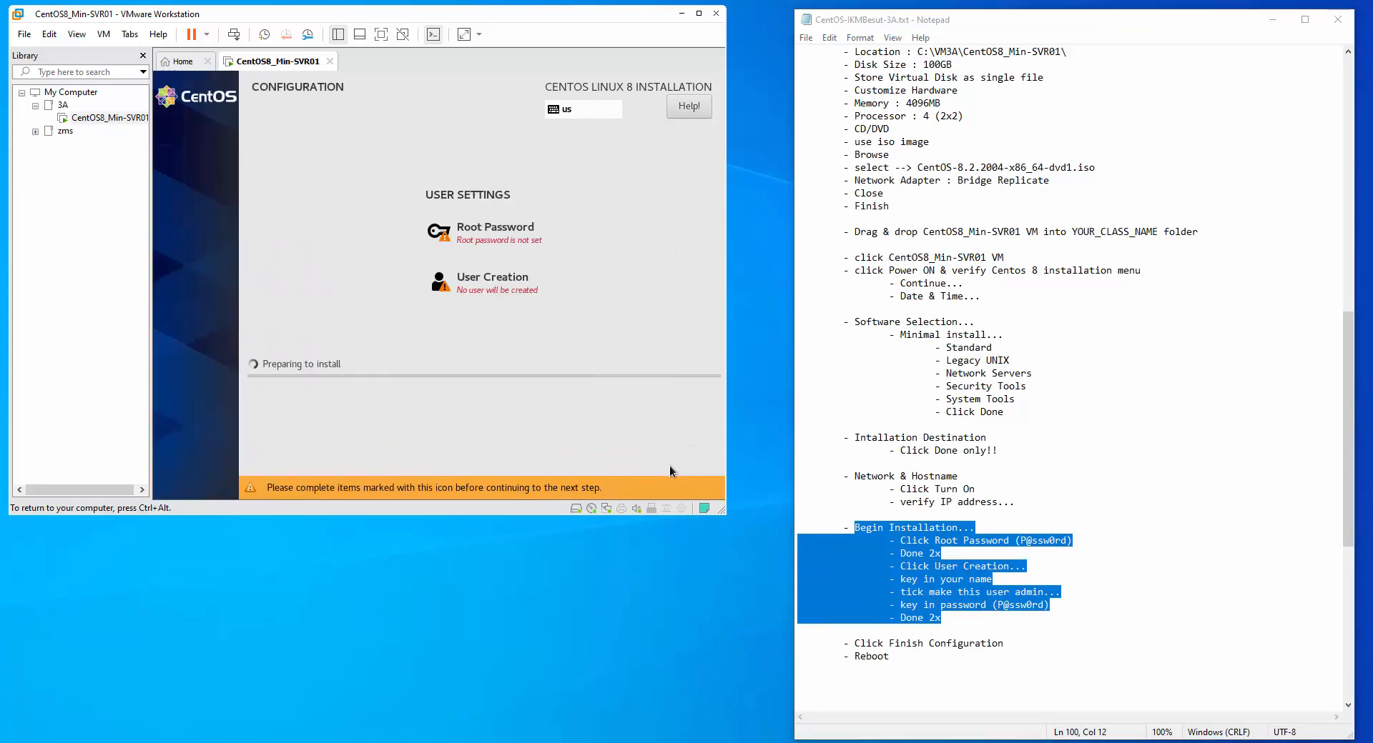
Enter and confirm the root password, accepting it despite the weak-password warning
{"action": "left_click", "coordinate": [501, 235]}
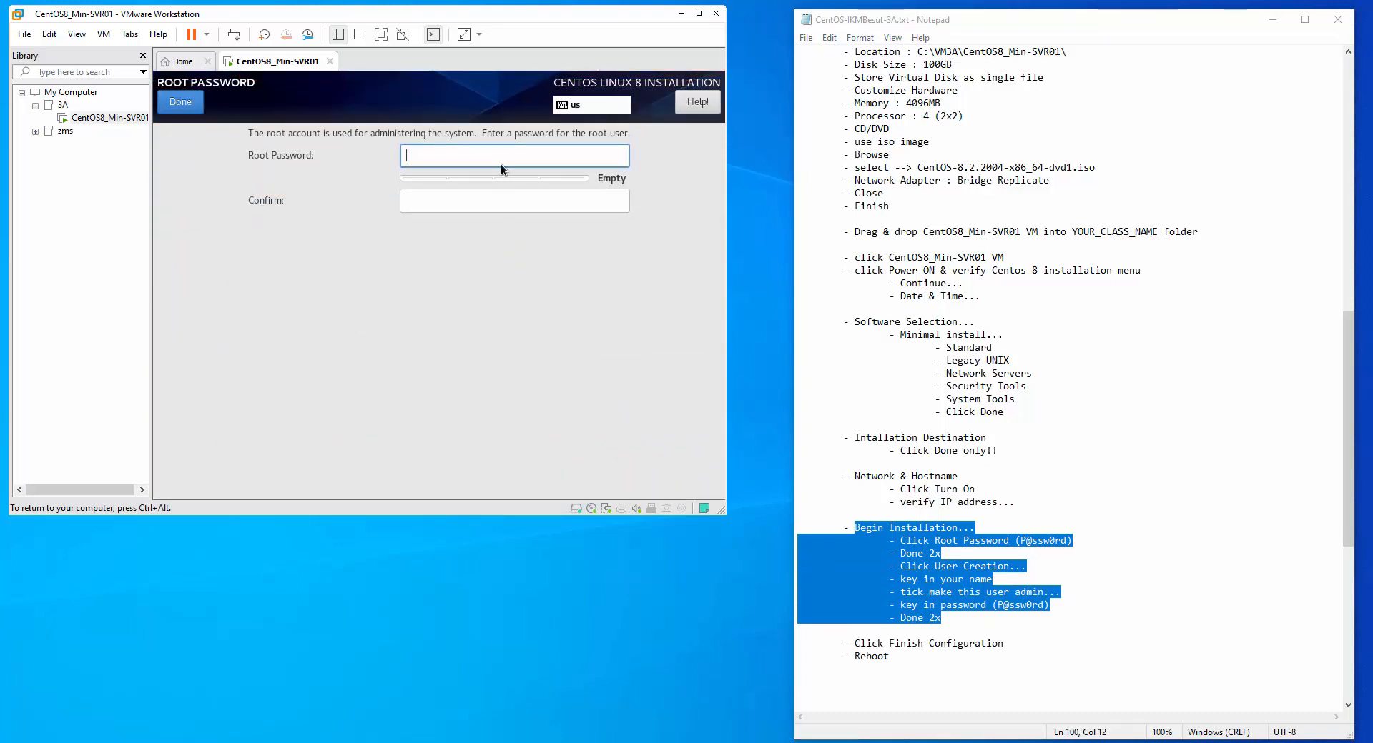
{"action": "type", "text": "P@s"}
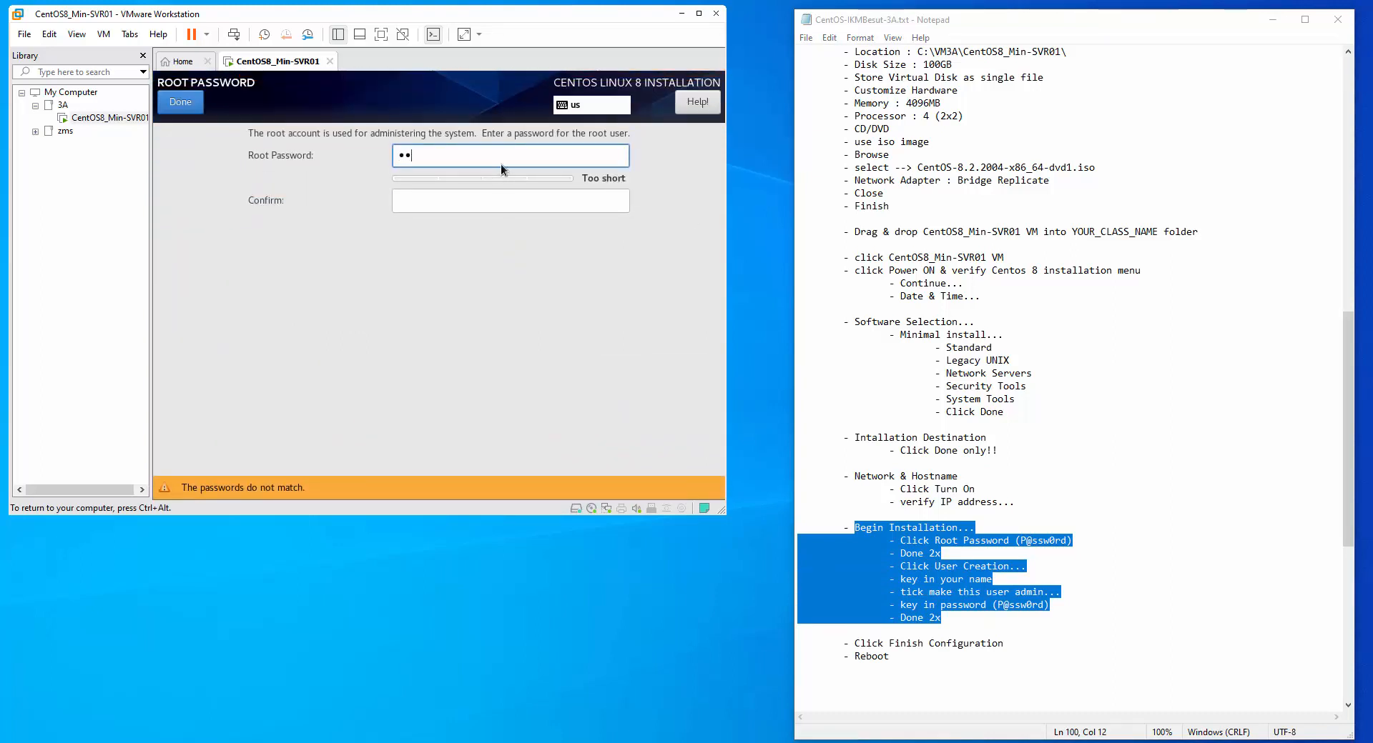
{"action": "type", "text": "sw0rd"}
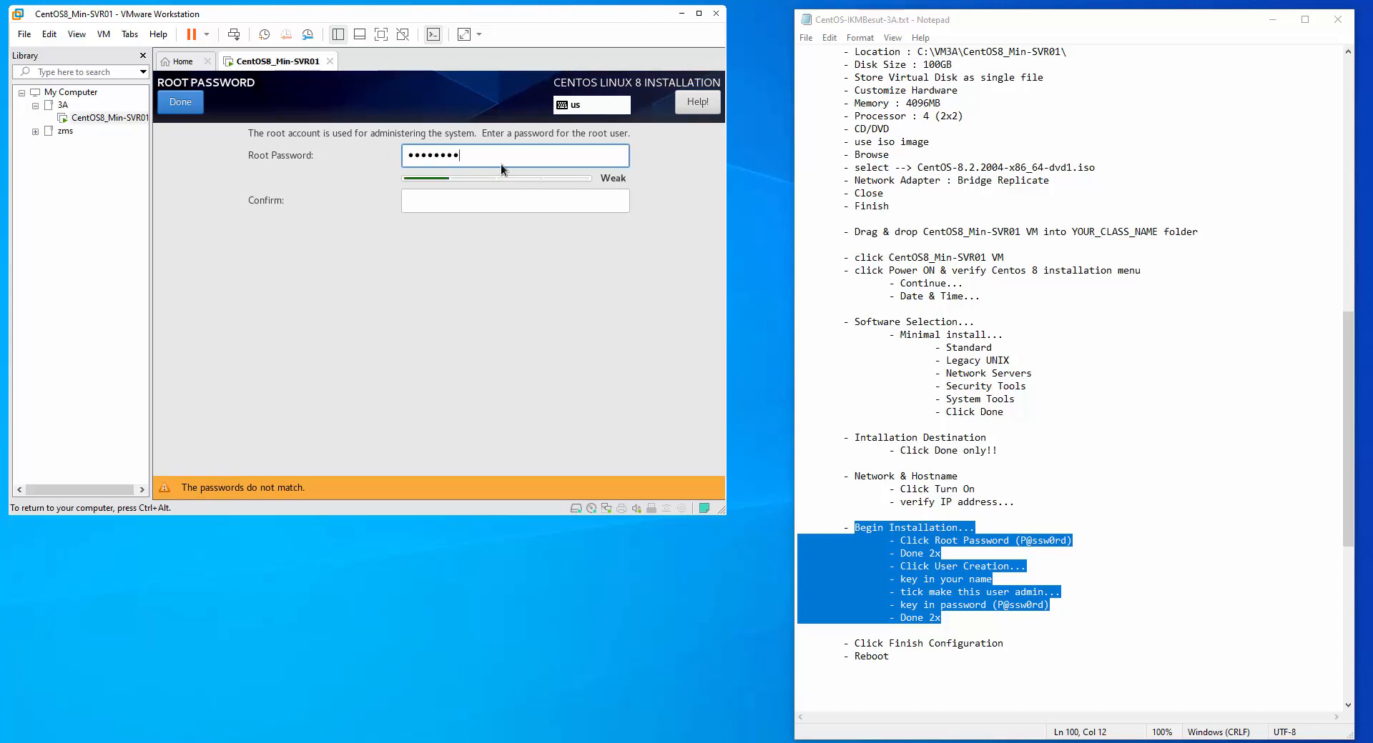
{"action": "key", "text": "Tab"}
{"action": "type", "text": "P@"}
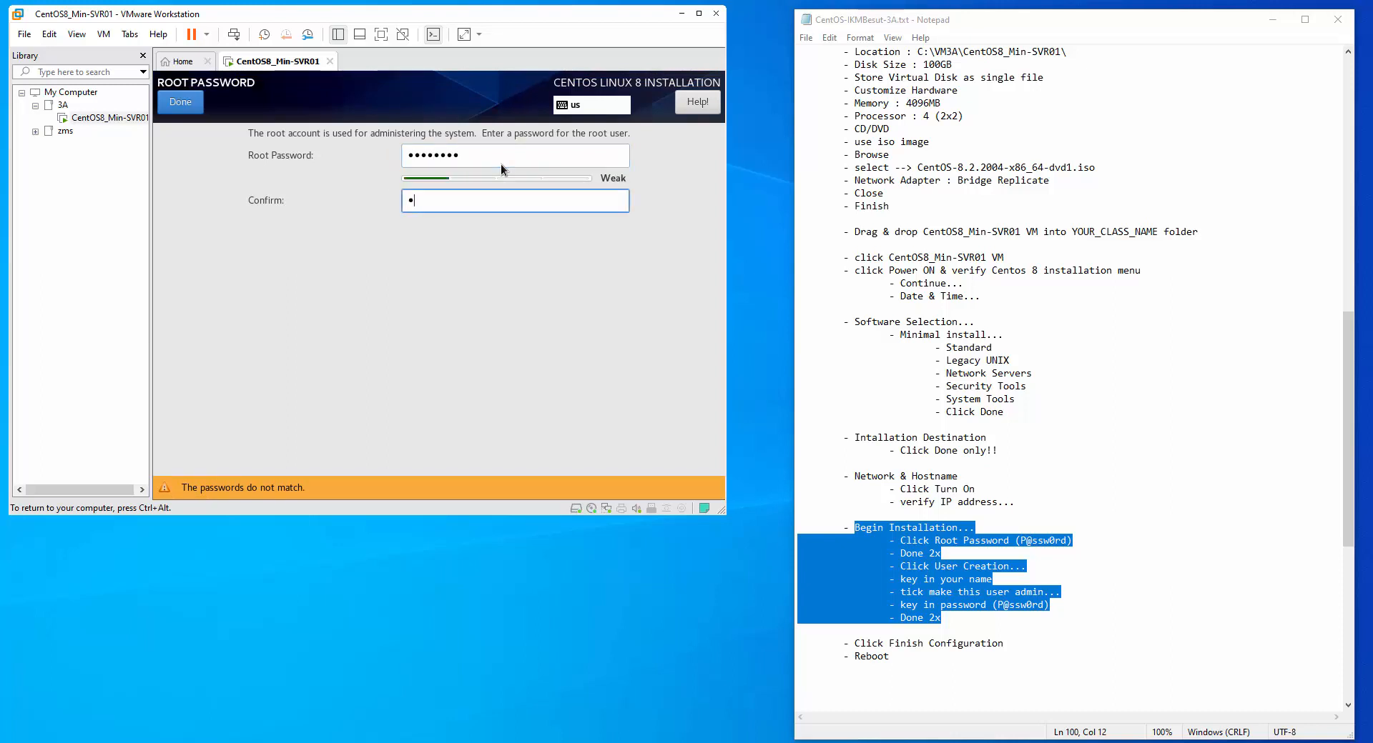
{"action": "type", "text": "ssw0rd"}
{"action": "left_click", "coordinate": [193, 108]}
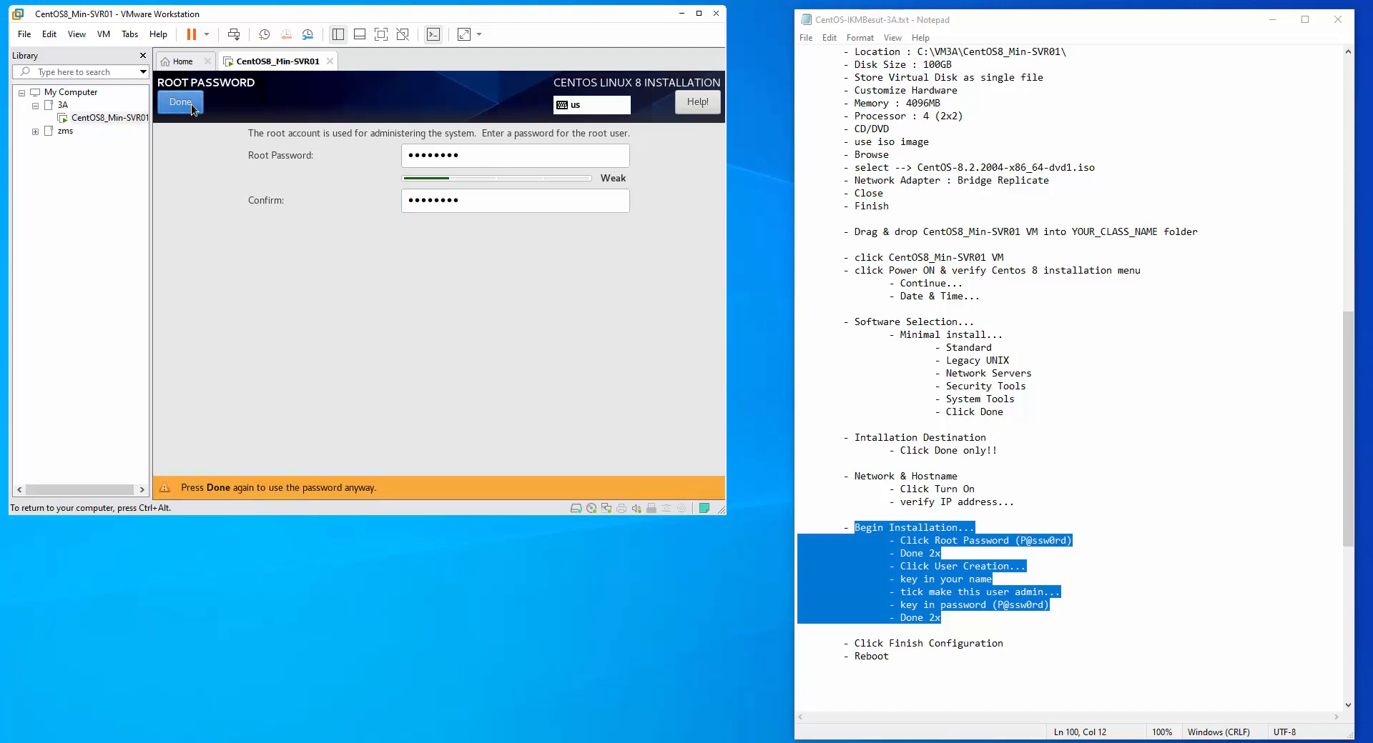
{"action": "left_click", "coordinate": [193, 107]}
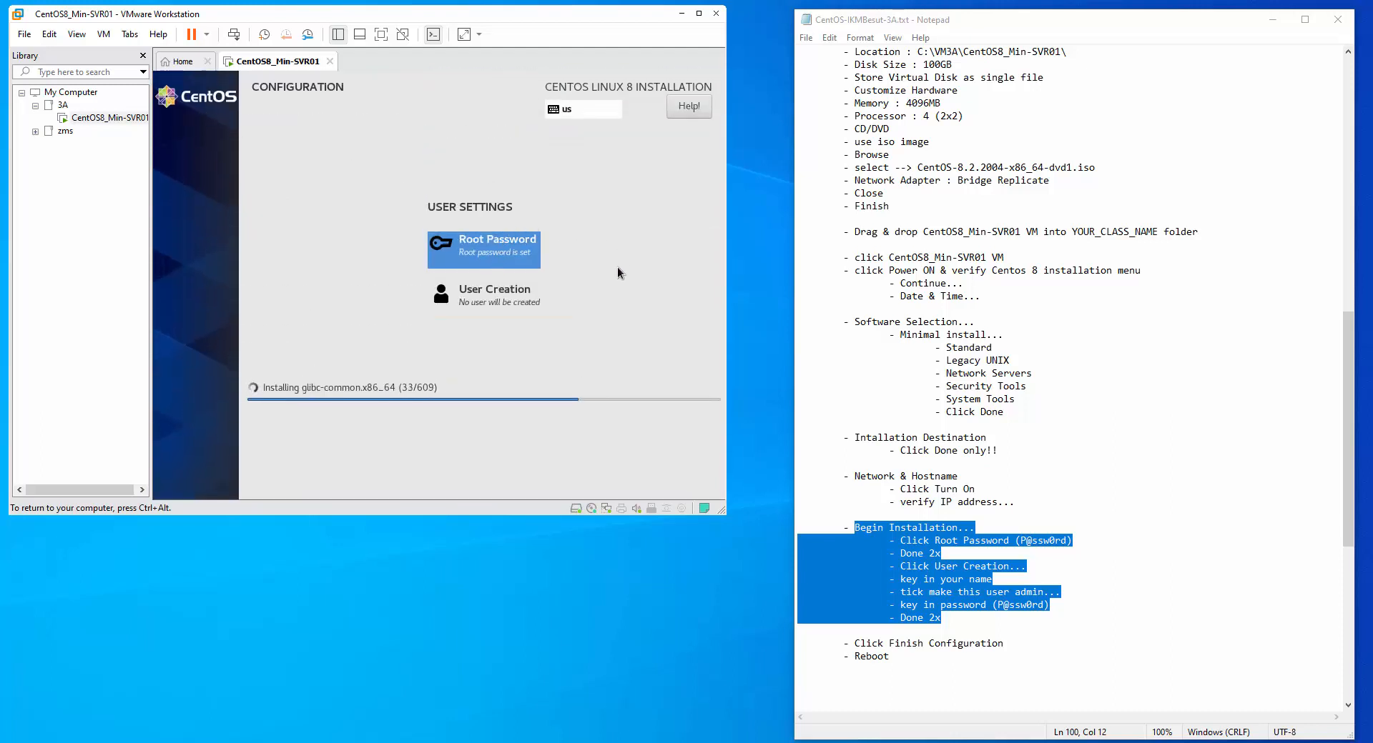
Create a new administrator user, entering the user's name and the password twice
{"action": "left_click", "coordinate": [478, 300]}
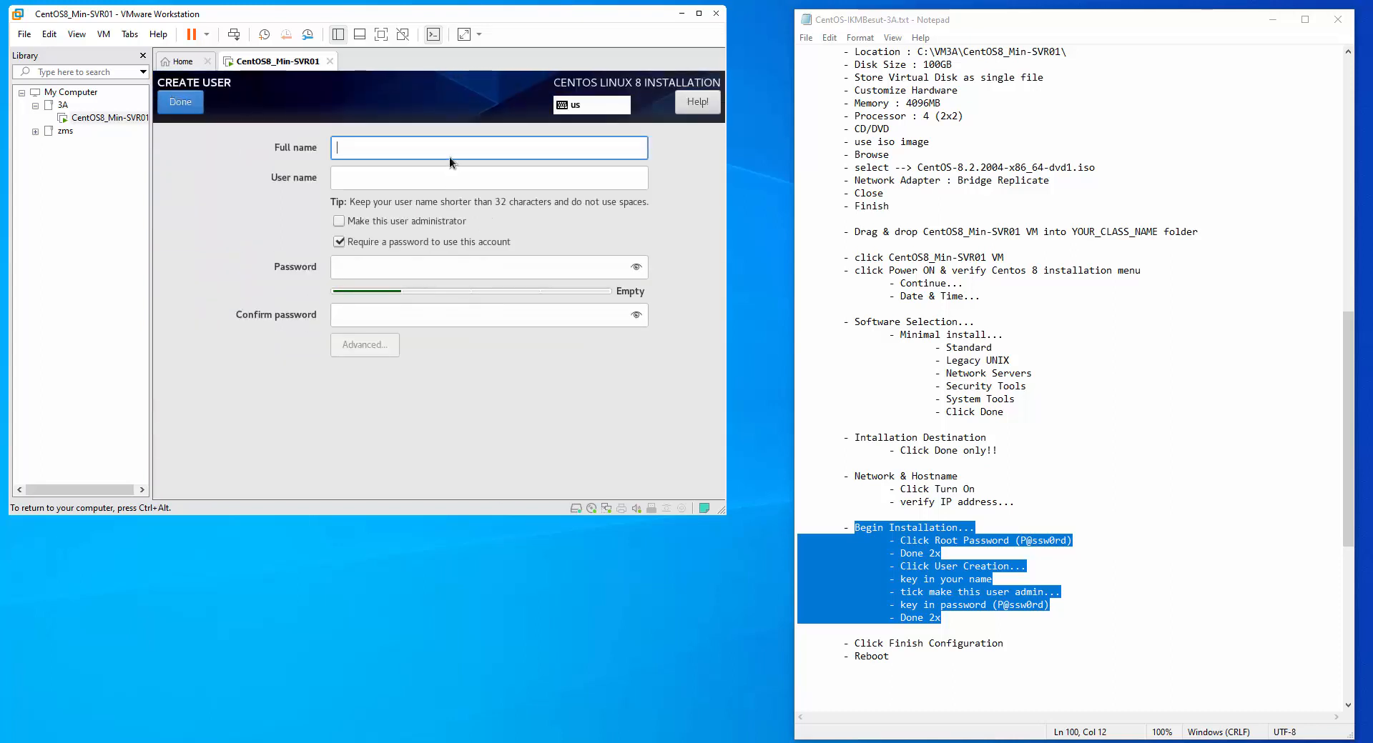
{"action": "type", "text": "zms"}
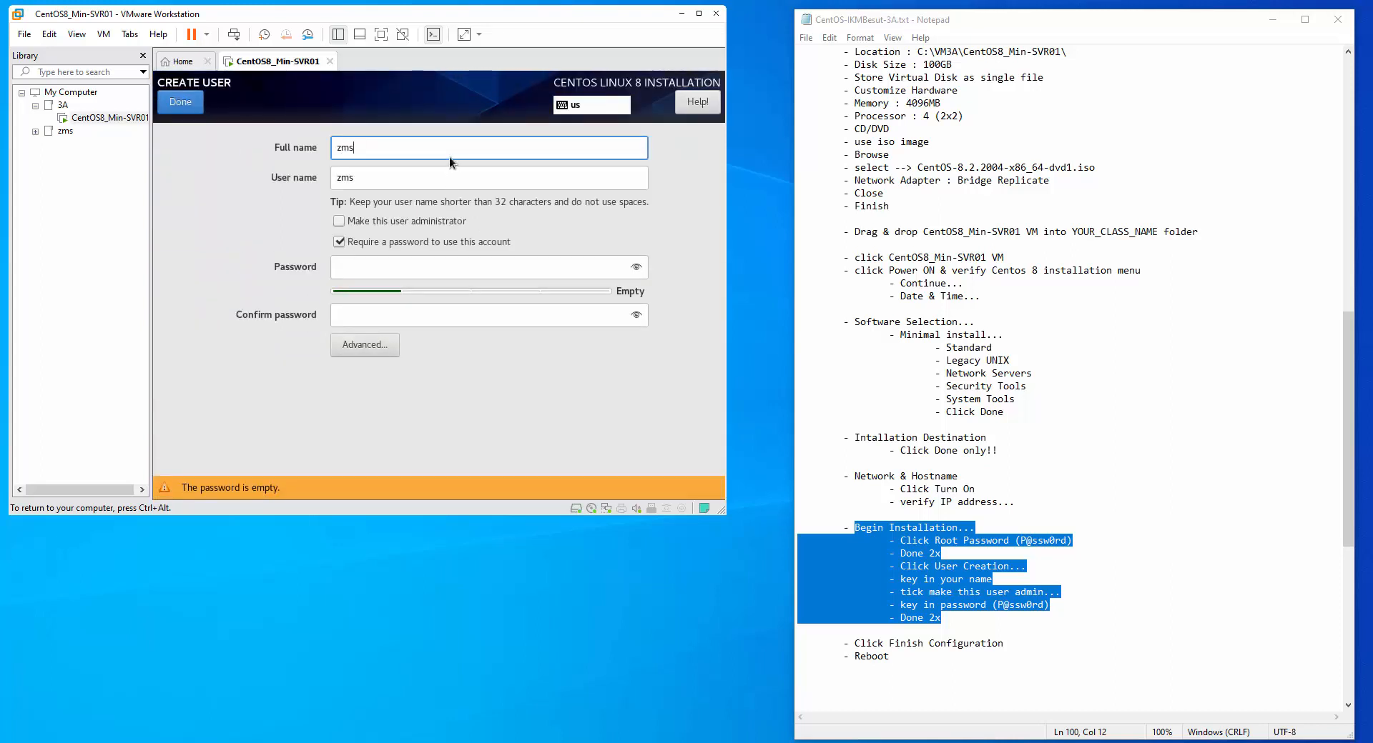
{"action": "left_click", "coordinate": [340, 222]}
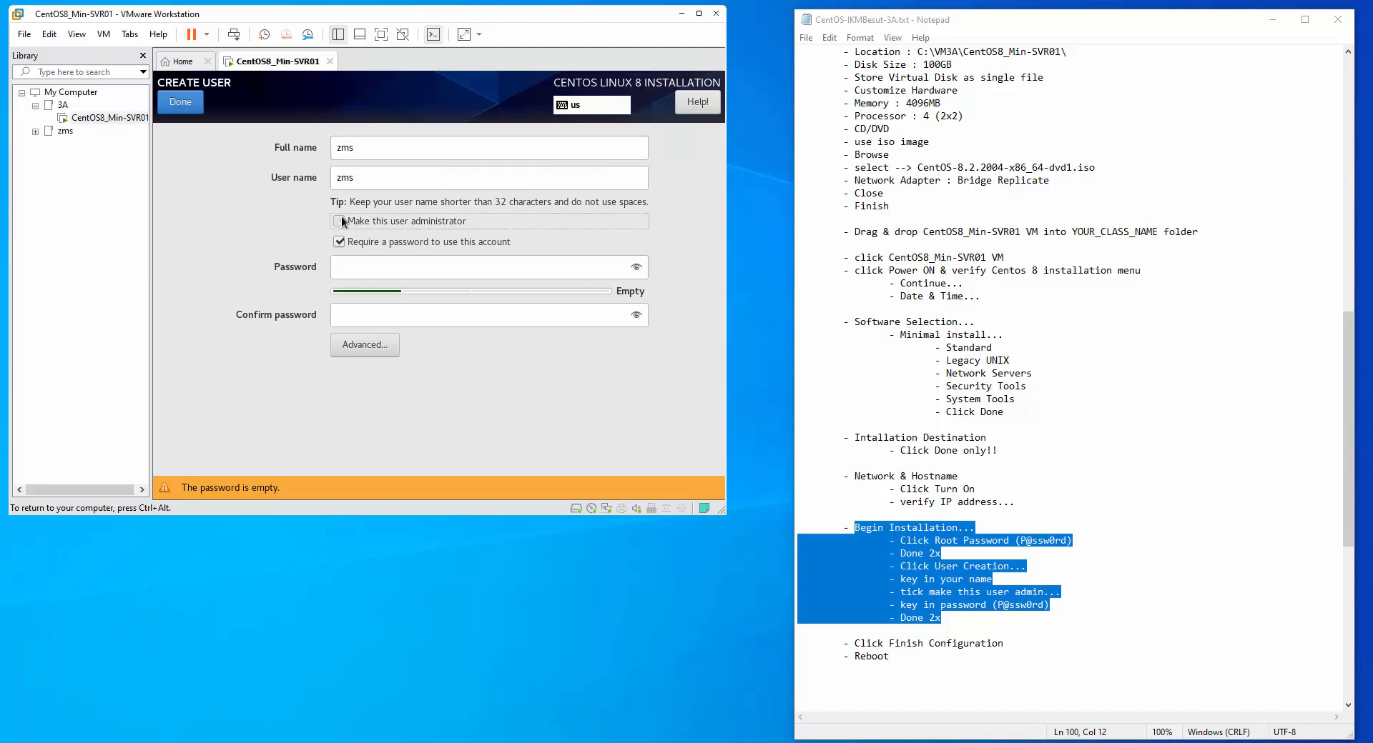
{"action": "left_click", "coordinate": [379, 274]}
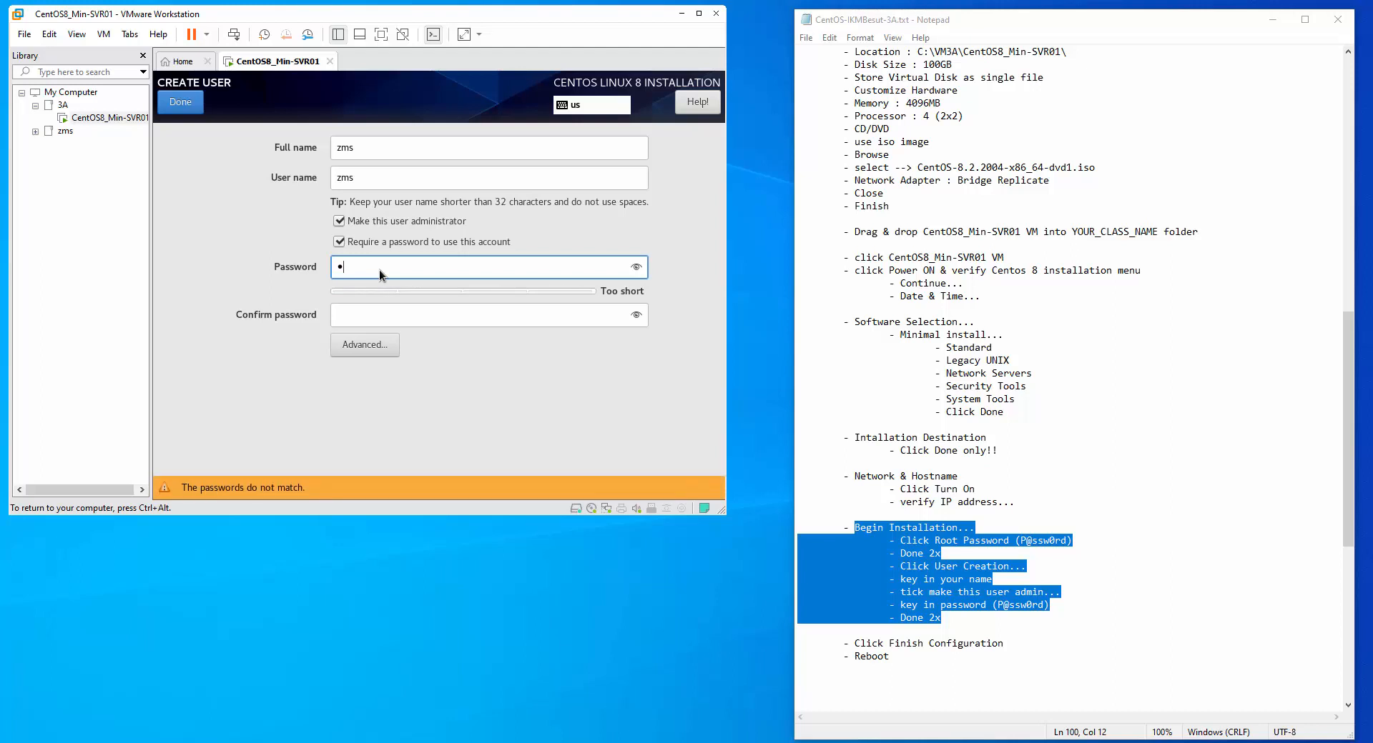
{"action": "type", "text": "0rd"}
{"action": "key", "text": "Tab"}
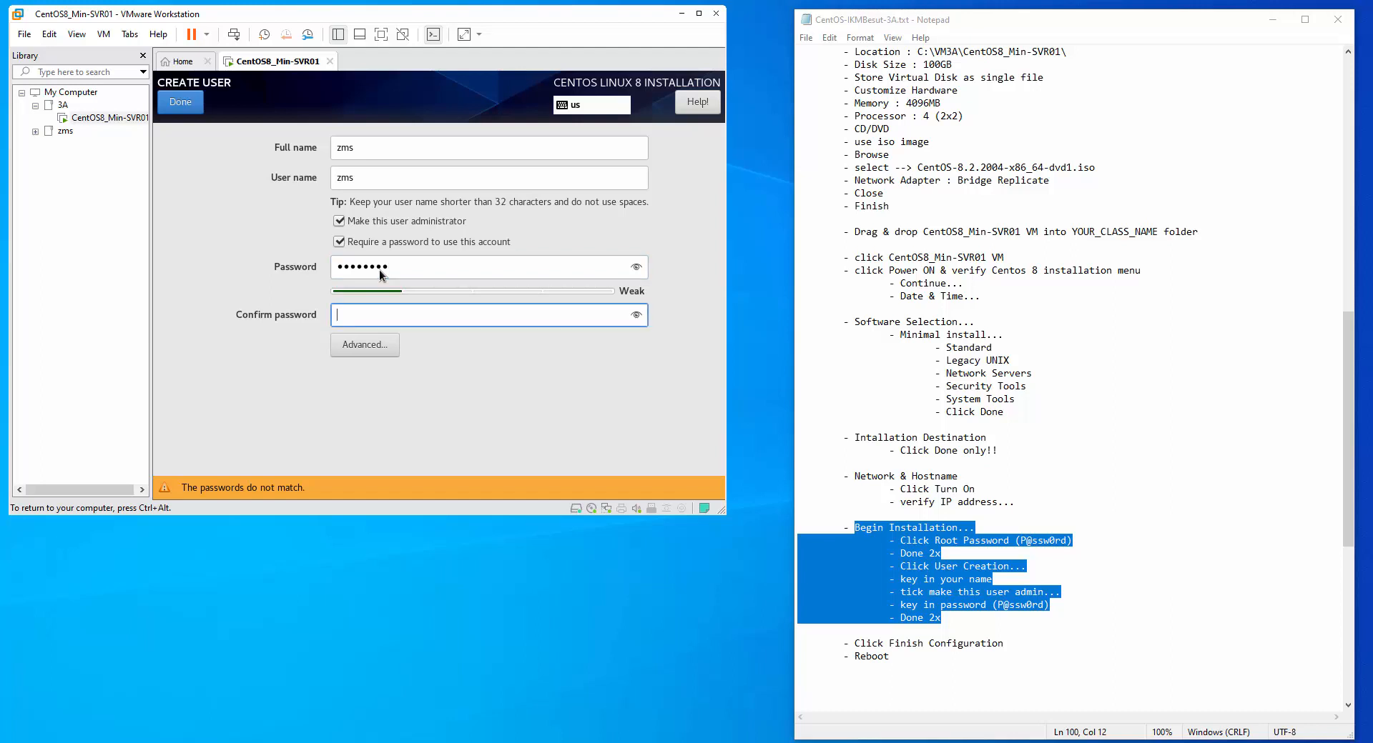
{"action": "type", "text": "P@ssw0rd"}
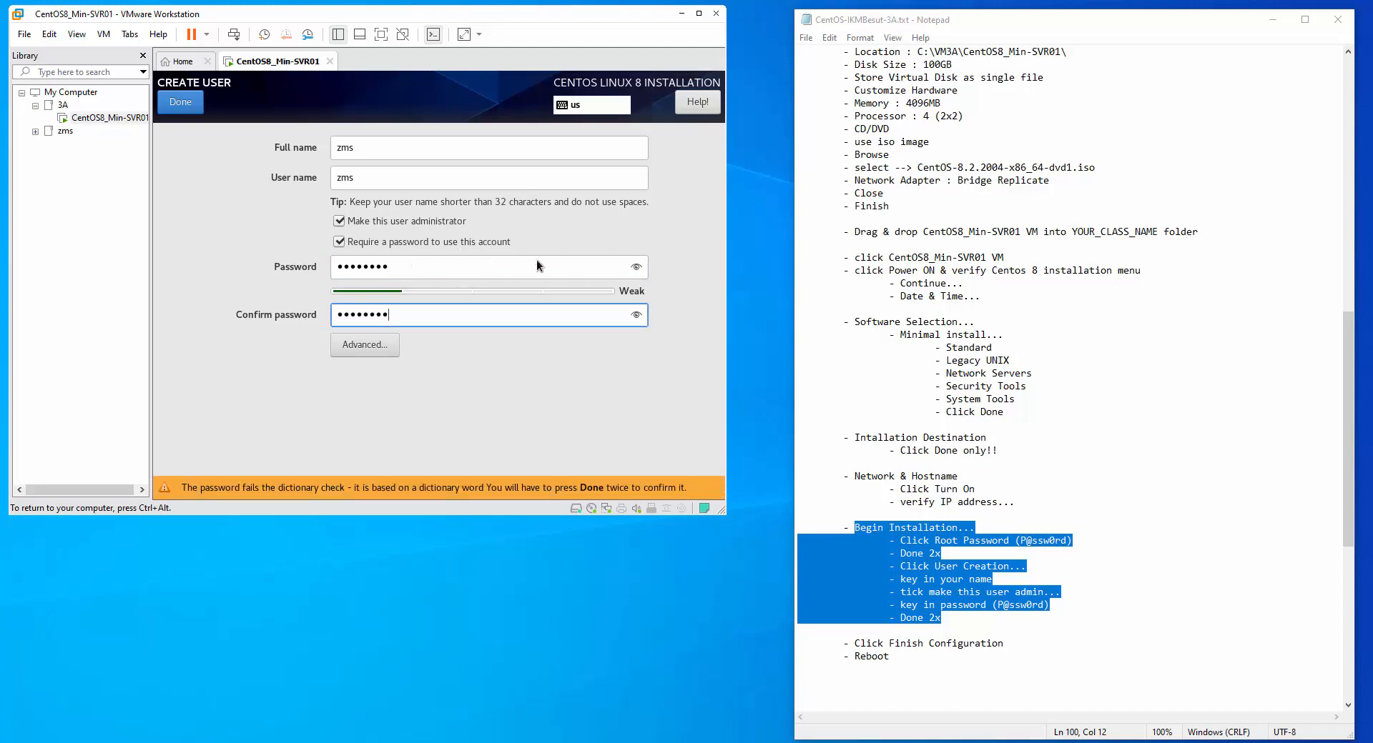
Check both password entries by revealing them, then accept the user despite the dictionary warning
{"action": "left_click", "coordinate": [635, 267]}
{"action": "left_click", "coordinate": [635, 316]}
{"action": "left_click", "coordinate": [636, 267]}
{"action": "left_click", "coordinate": [636, 315]}
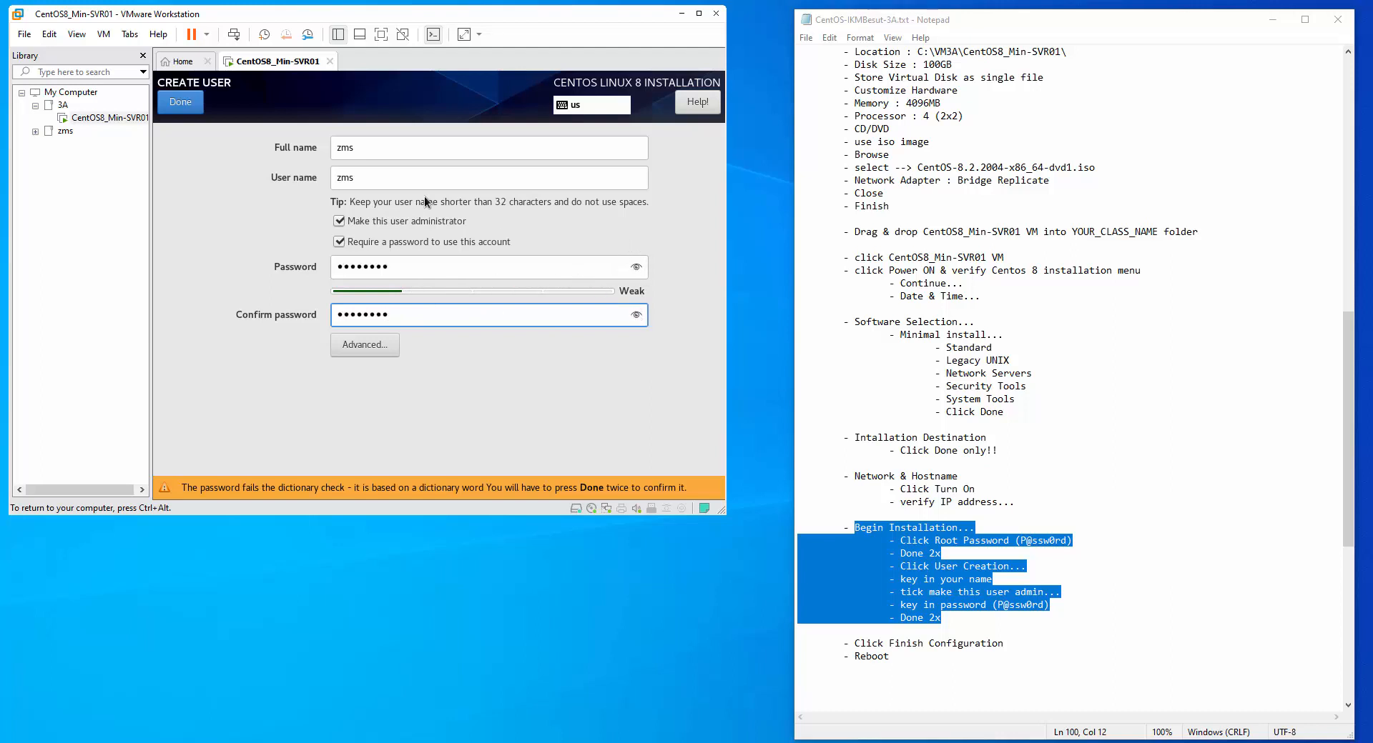
{"action": "left_click", "coordinate": [180, 102]}
{"action": "left_click", "coordinate": [180, 102]}
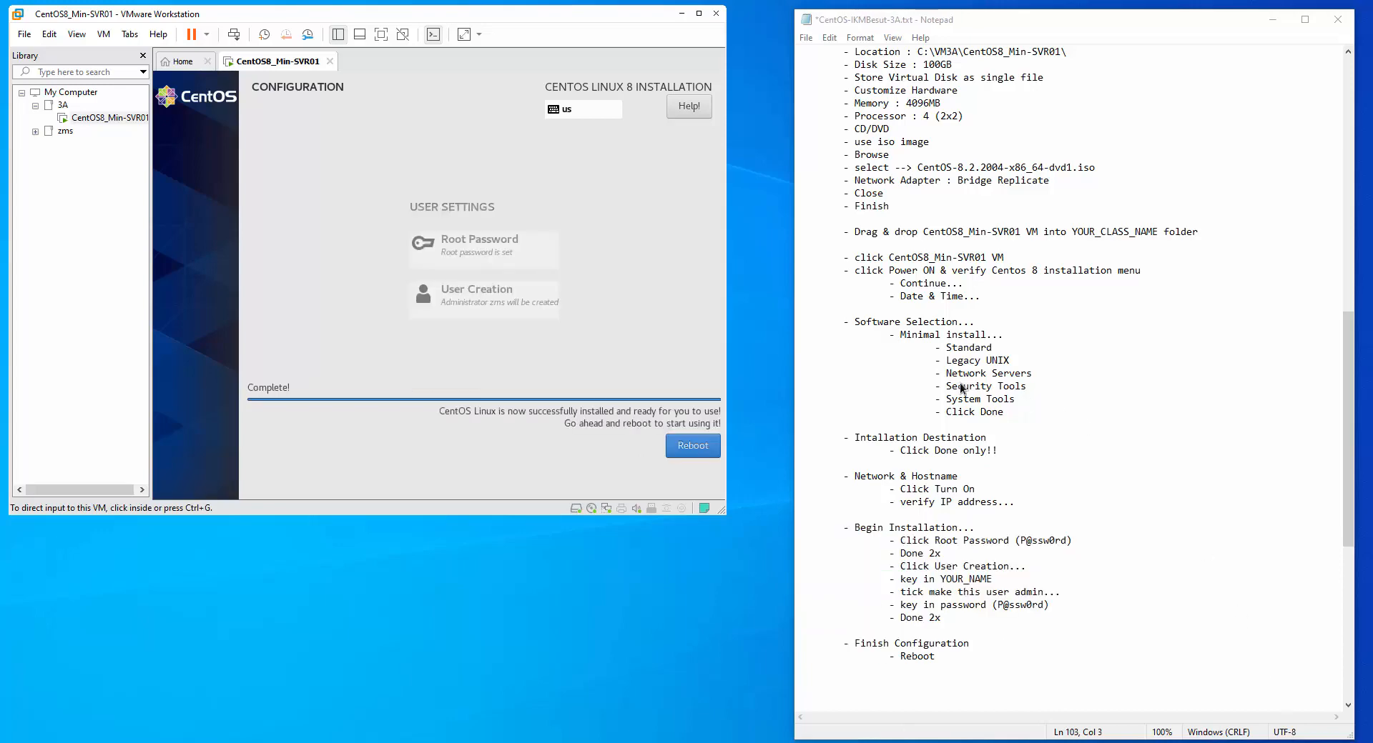
Reboot the newly installed CentOS8_Min-SVR01 VM
{"action": "left_click", "coordinate": [699, 455]}
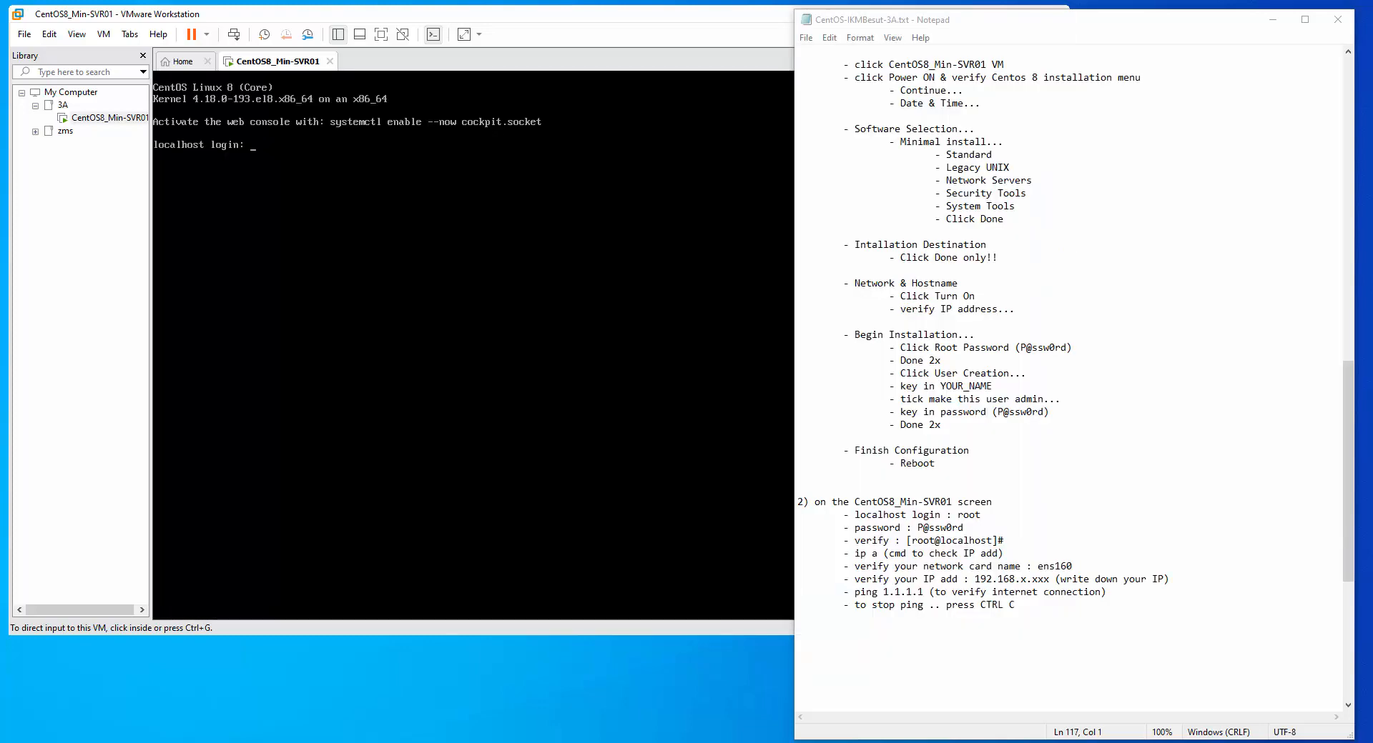
Check the post-reboot login notes, then log in to the VM console as root
{"action": "left_click", "coordinate": [347, 199]}
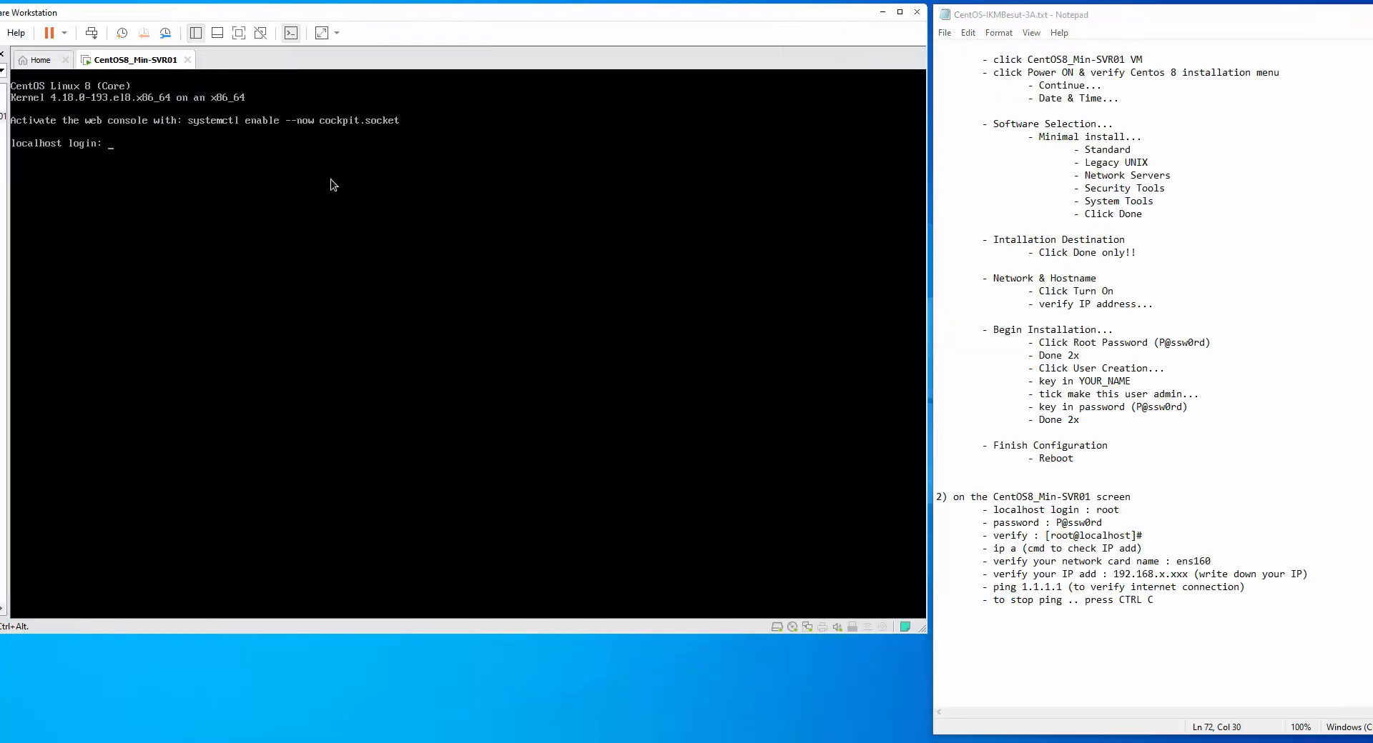
{"action": "key", "text": "ctrl+alt"}
{"action": "left_click_drag", "start_coordinate": [947, 495], "coordinate": [1192, 607]}
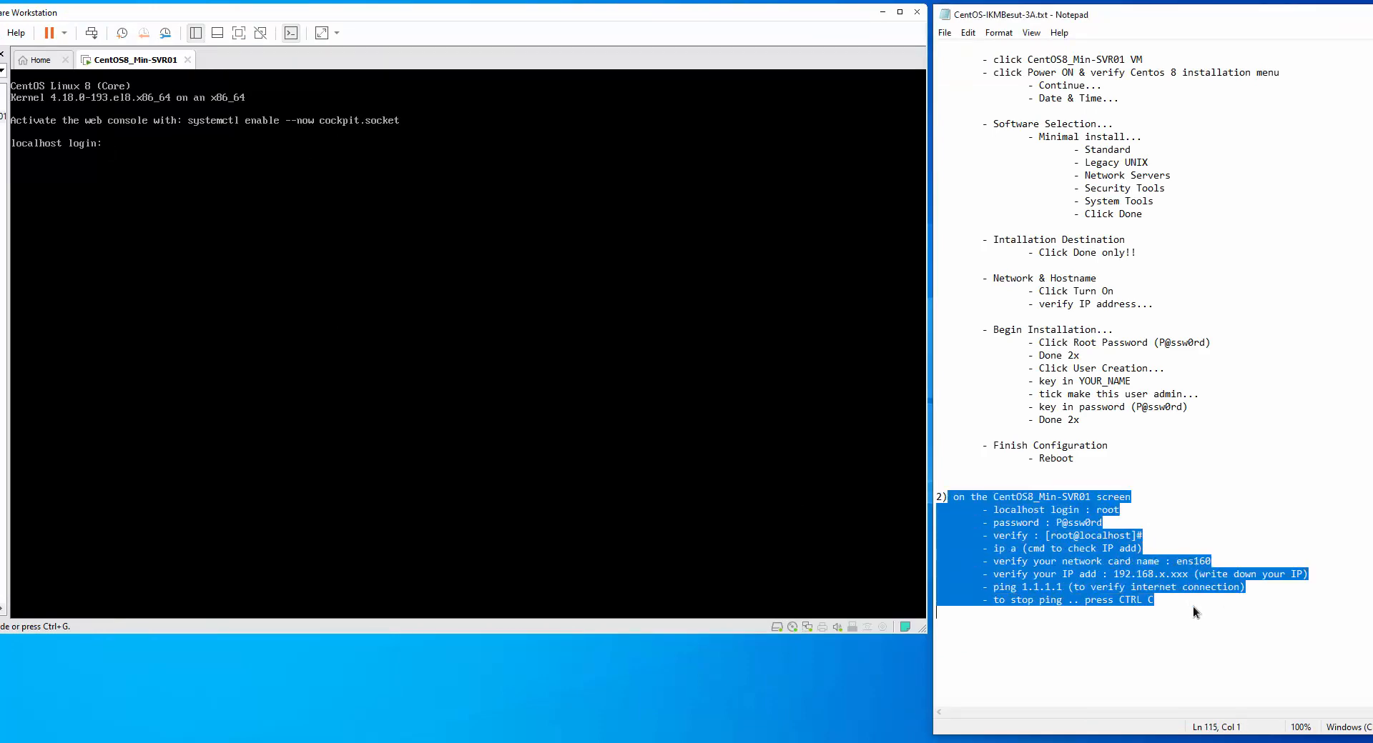
{"action": "left_click", "coordinate": [278, 147]}
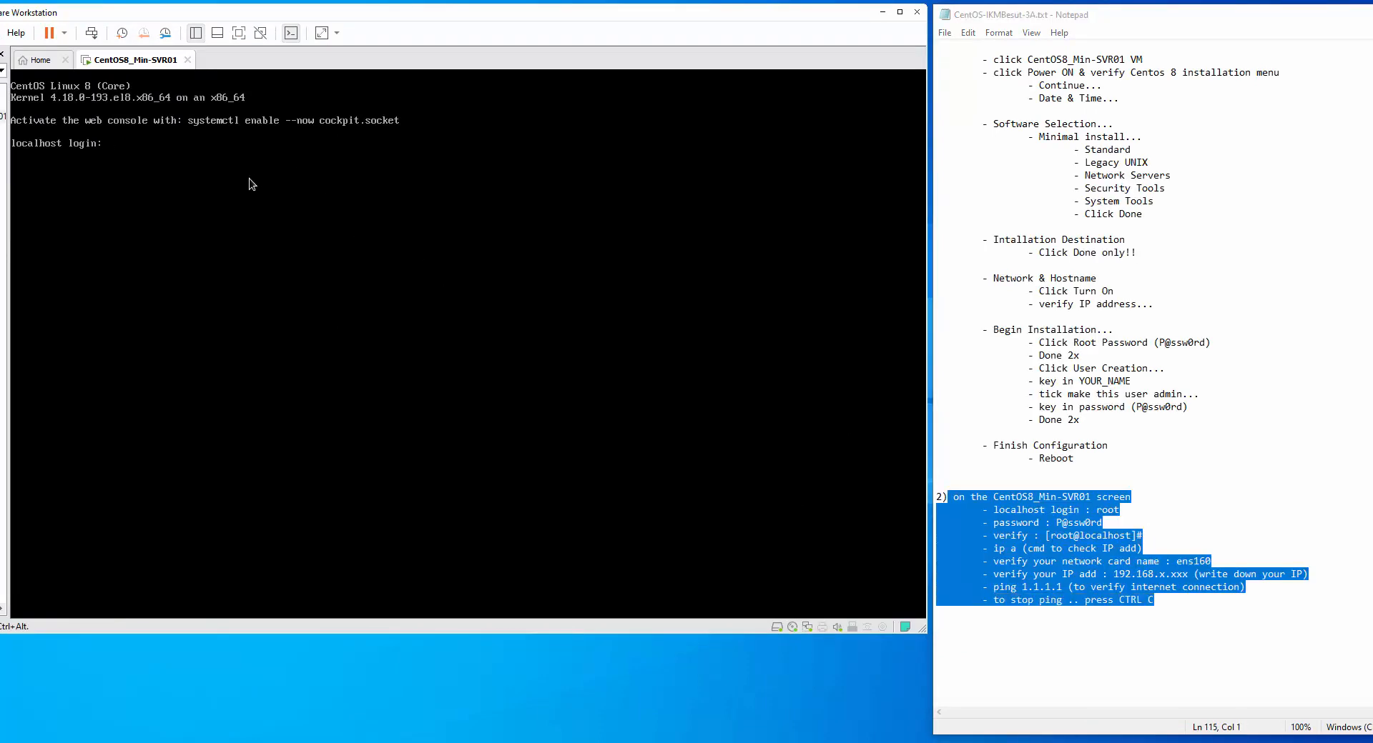
{"action": "type", "text": "root"}
{"action": "key", "text": "Return"}
{"action": "key", "text": "Return"}
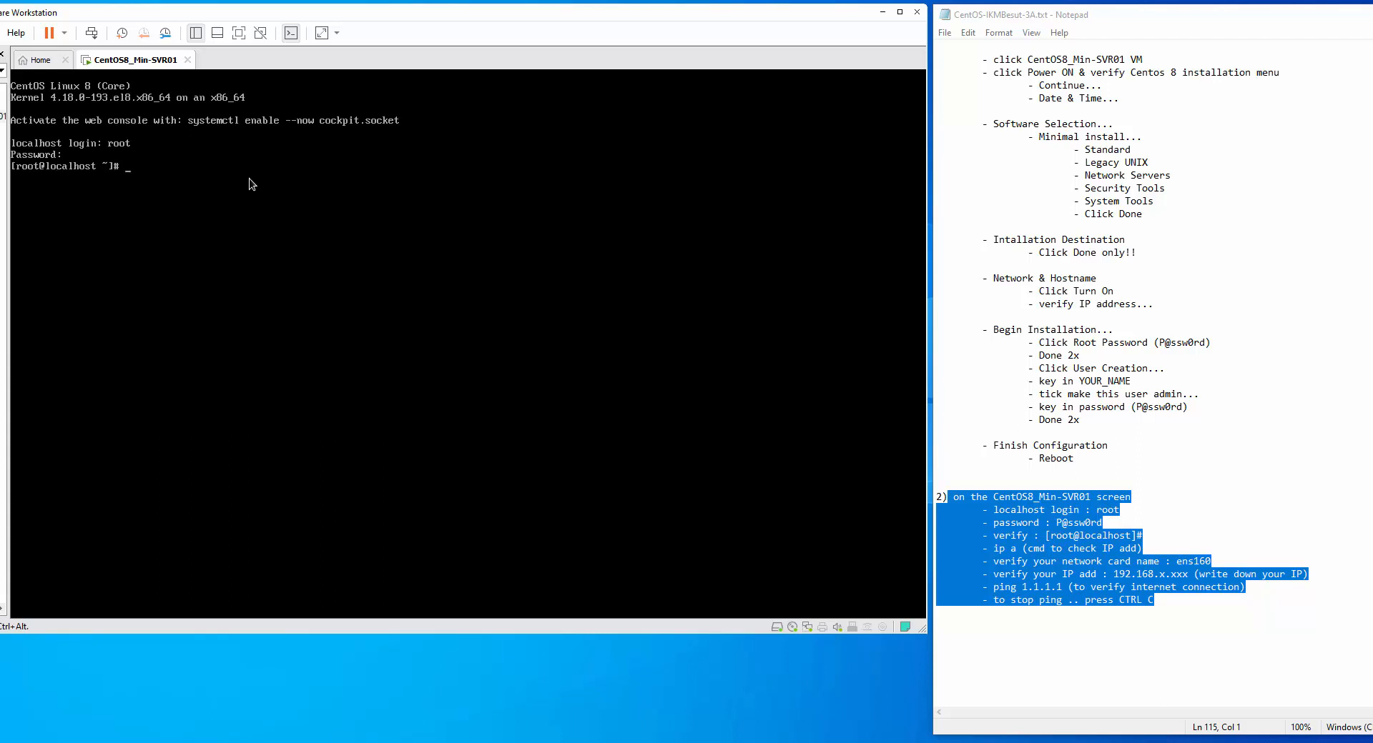
Look up the expected root prompt and the ip command in the notes, then return to the console
{"action": "key", "text": "ctrl+alt"}
{"action": "left_click", "coordinate": [1146, 536]}
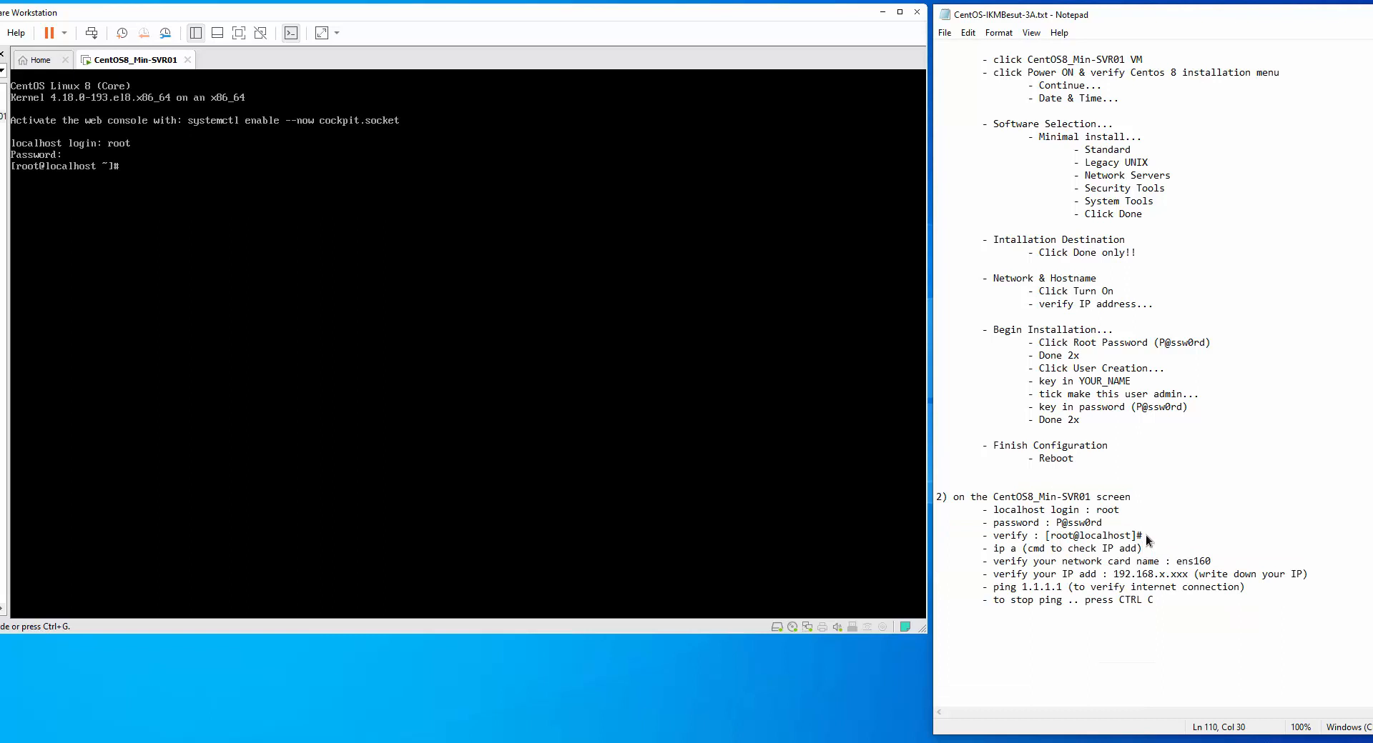
{"action": "left_click_drag", "start_coordinate": [1145, 535], "coordinate": [1052, 539]}
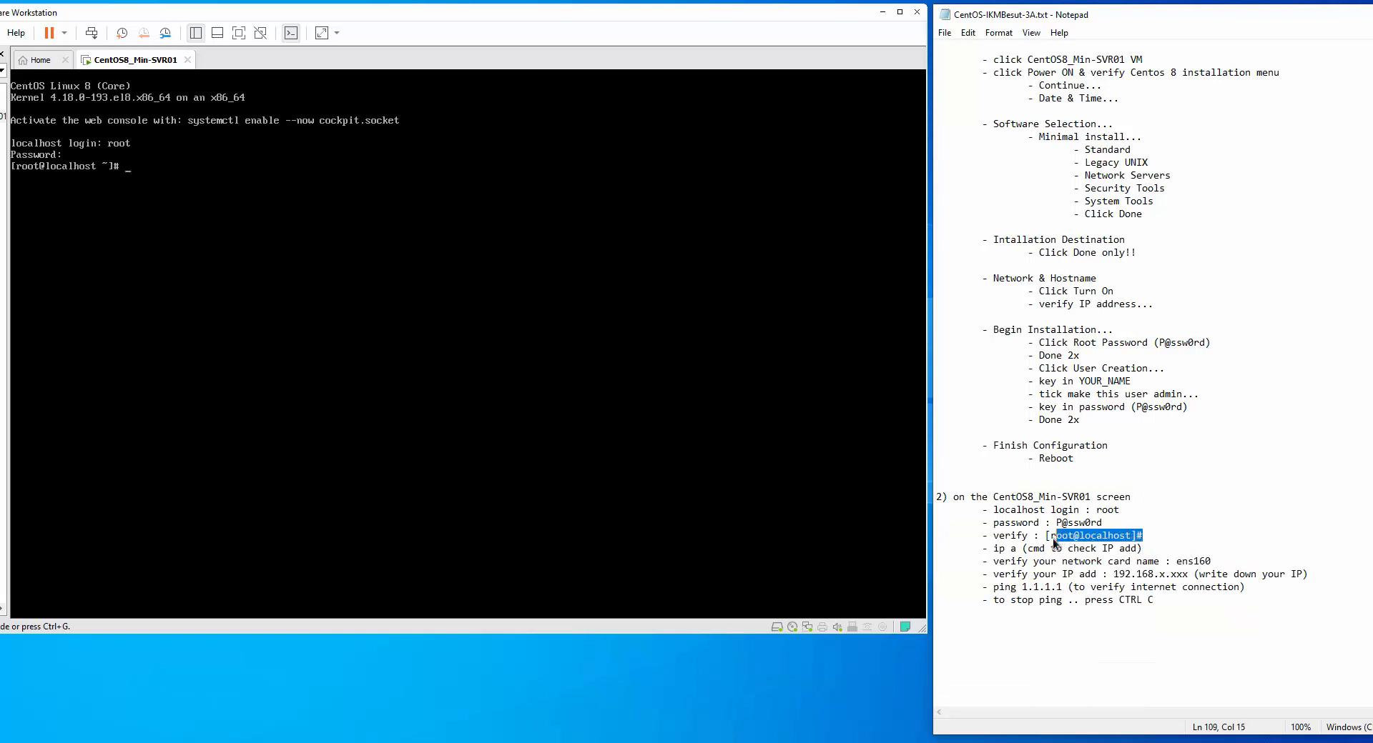
{"action": "double_click", "coordinate": [1010, 538]}
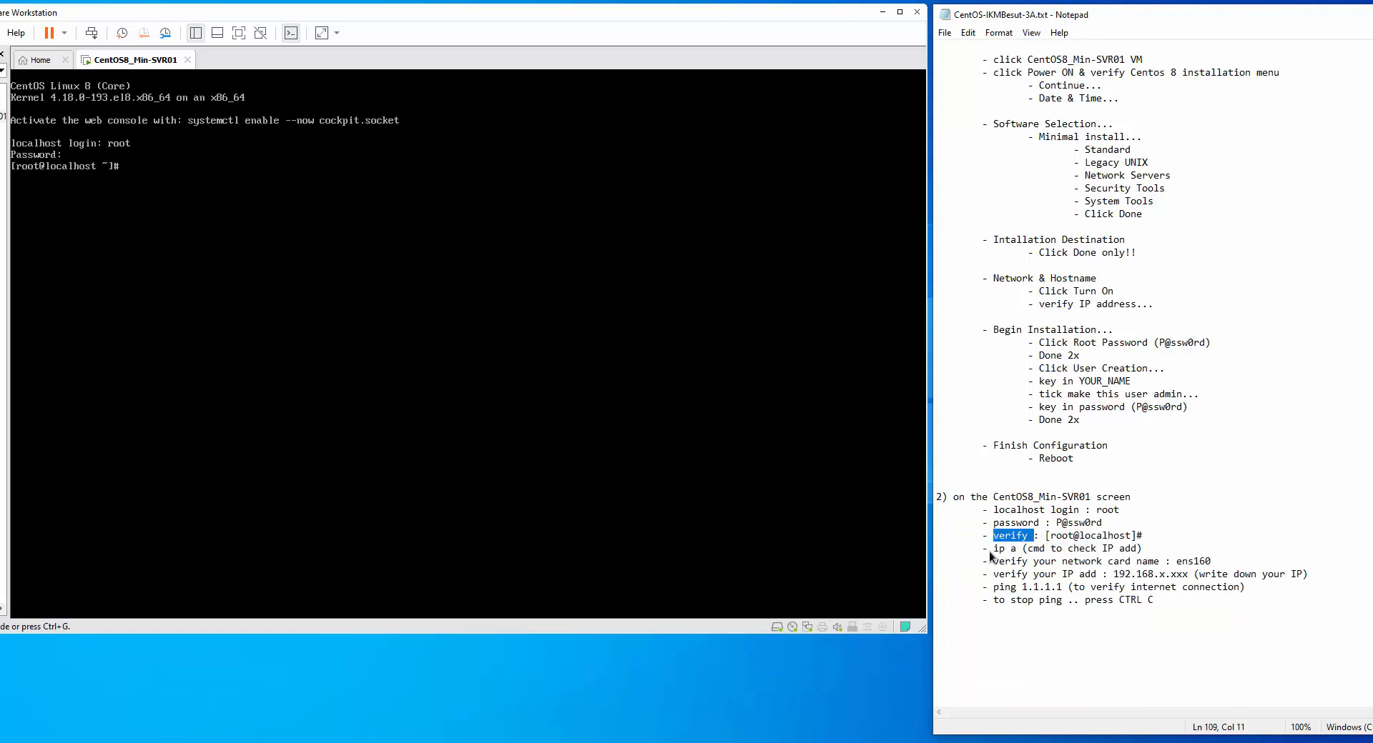
{"action": "double_click", "coordinate": [1000, 550]}
{"action": "left_click", "coordinate": [341, 190]}
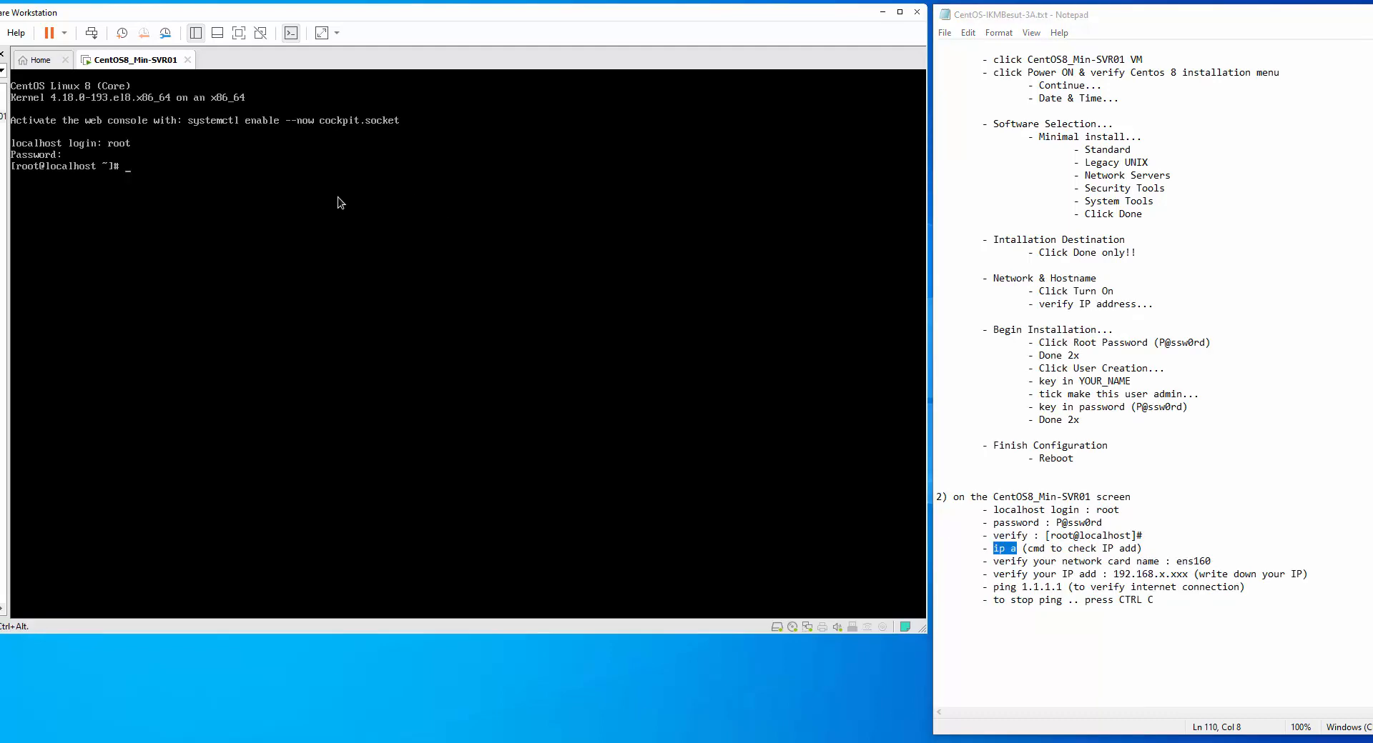
Run ip a in the CentOS console to list the network interfaces
{"action": "type", "text": "ip a"}
{"action": "key", "text": "Return"}
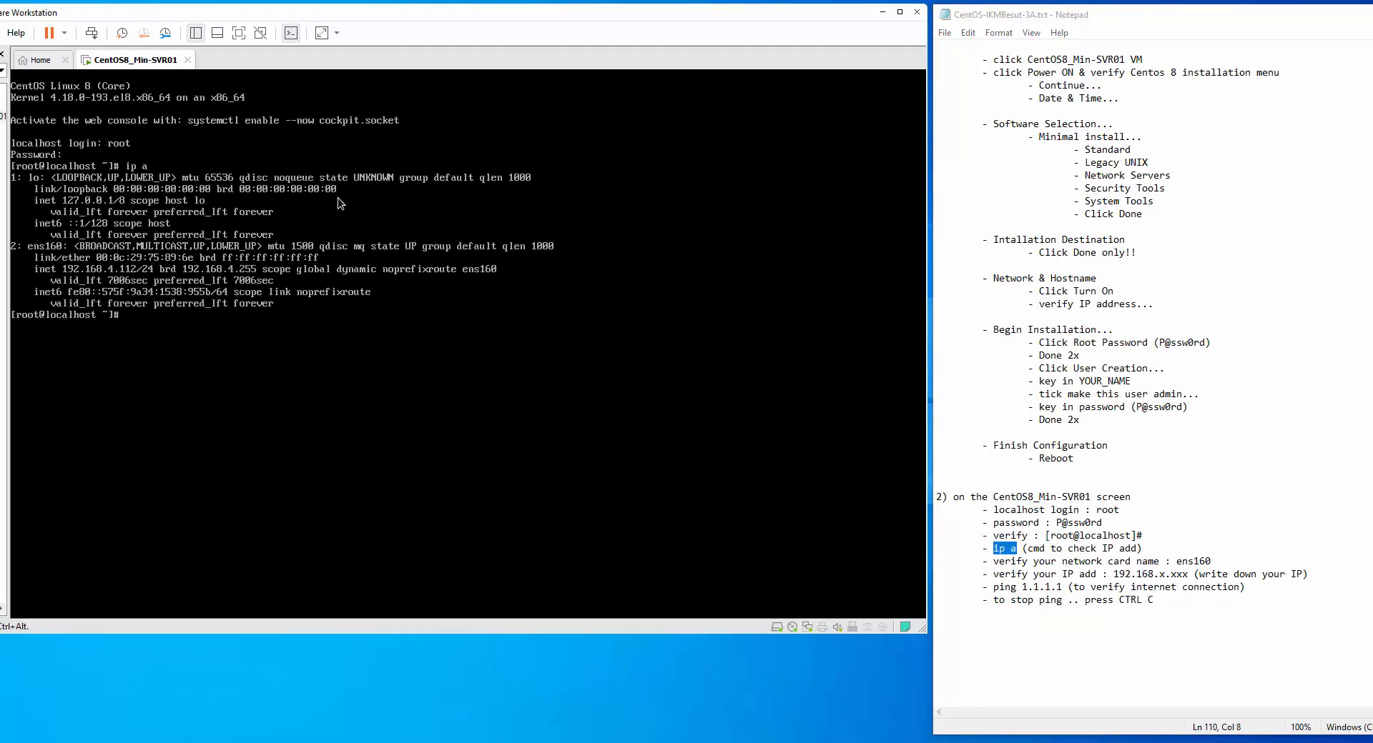
{"action": "key", "text": "ctrl+alt"}
Add the line '(my IP: 192.168.4.112)' under the verify IP step in Notepad
{"action": "left_click", "coordinate": [1323, 569]}
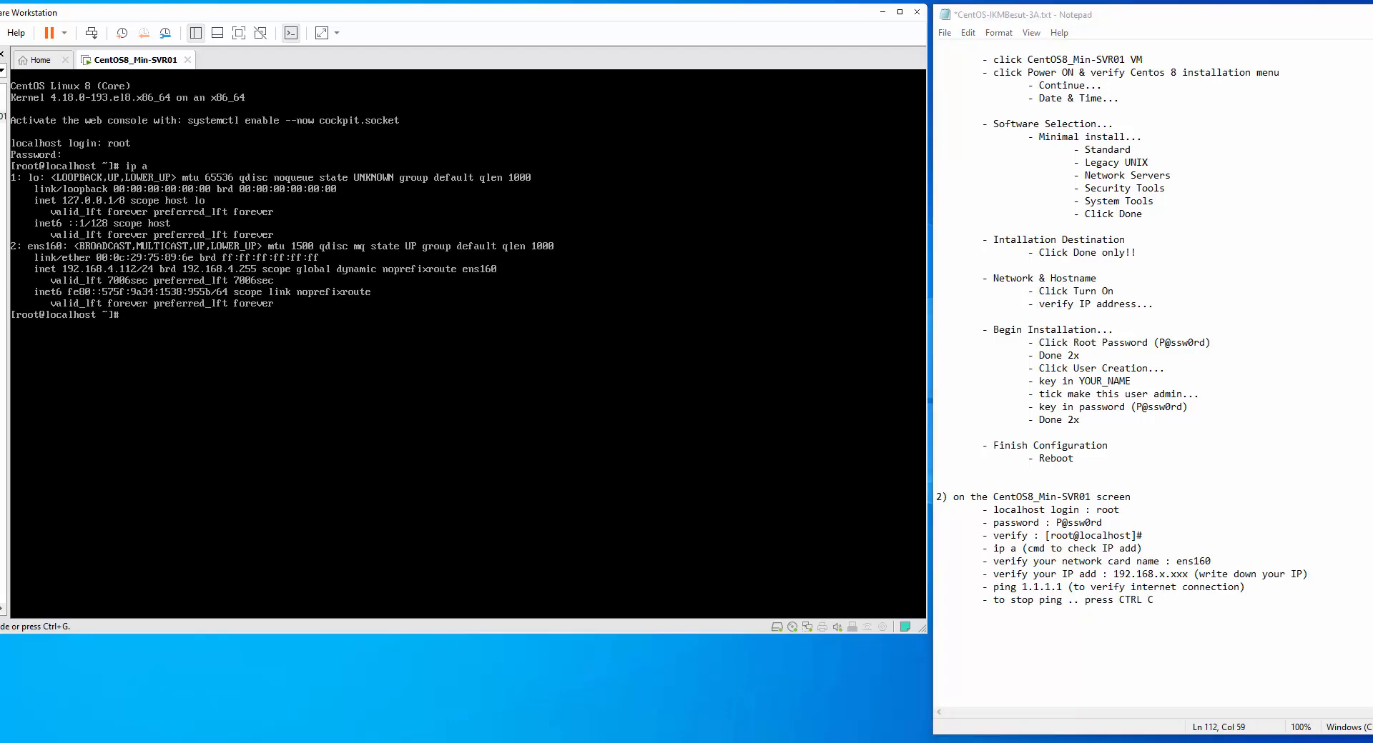
{"action": "left_click_drag", "start_coordinate": [1199, 575], "coordinate": [1309, 577]}
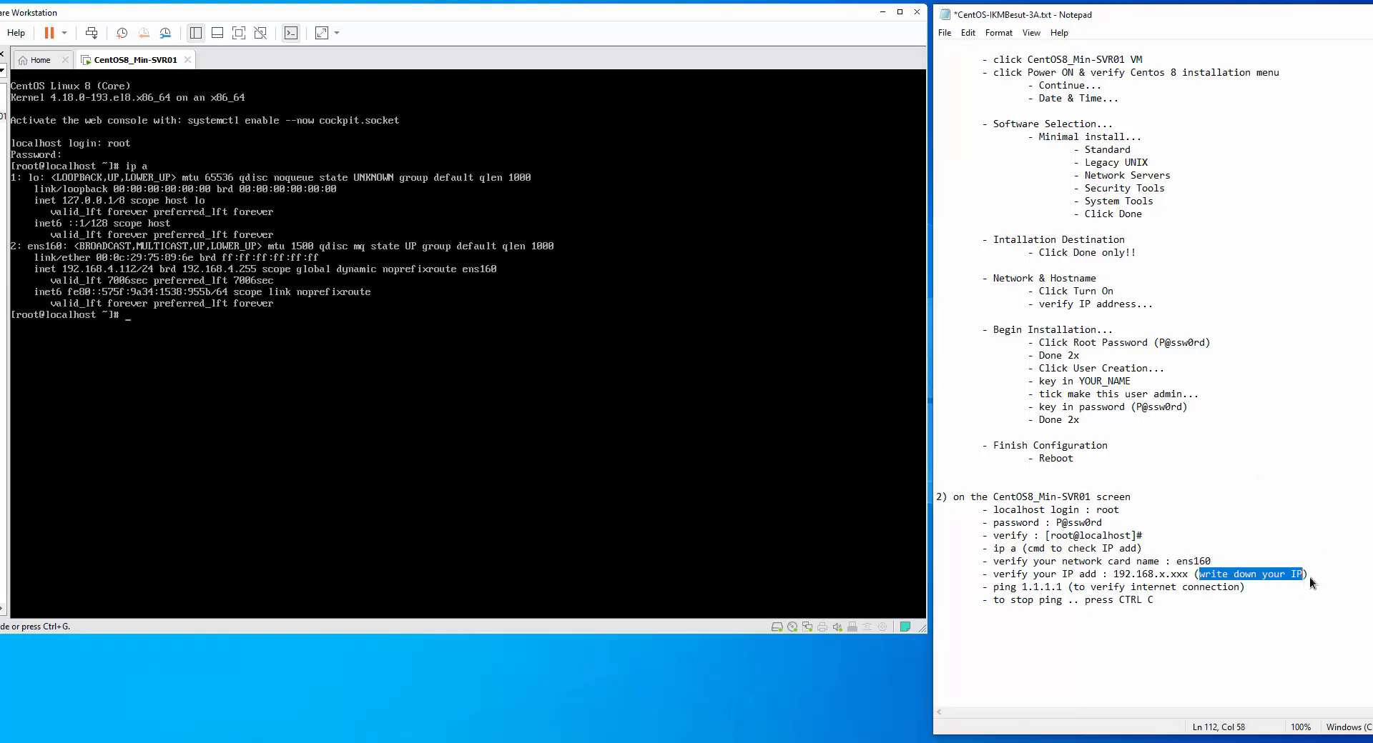
{"action": "left_click", "coordinate": [1320, 575]}
{"action": "key", "text": "Return"}
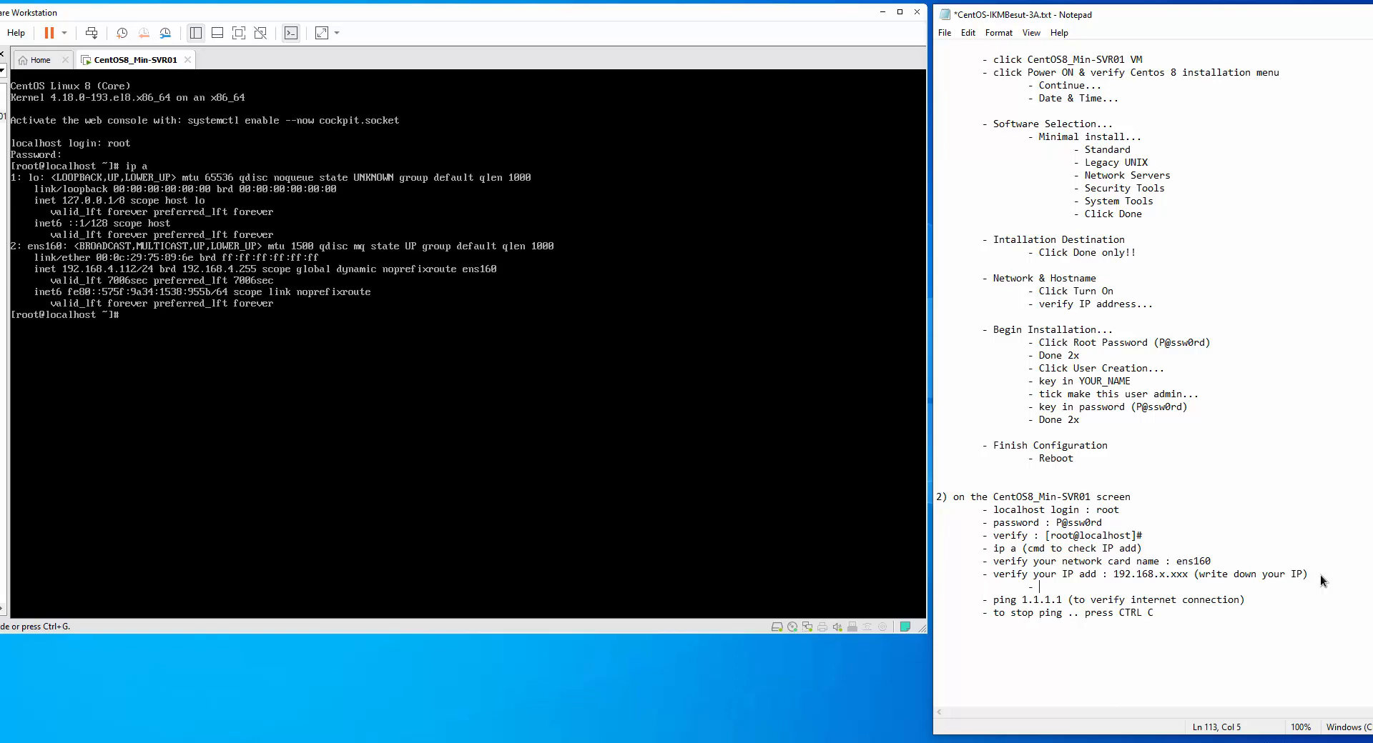
{"action": "type", "text": "(my IP: 192.168.4.112)"}
{"action": "left_click_drag", "start_coordinate": [1073, 587], "coordinate": [1149, 587]}
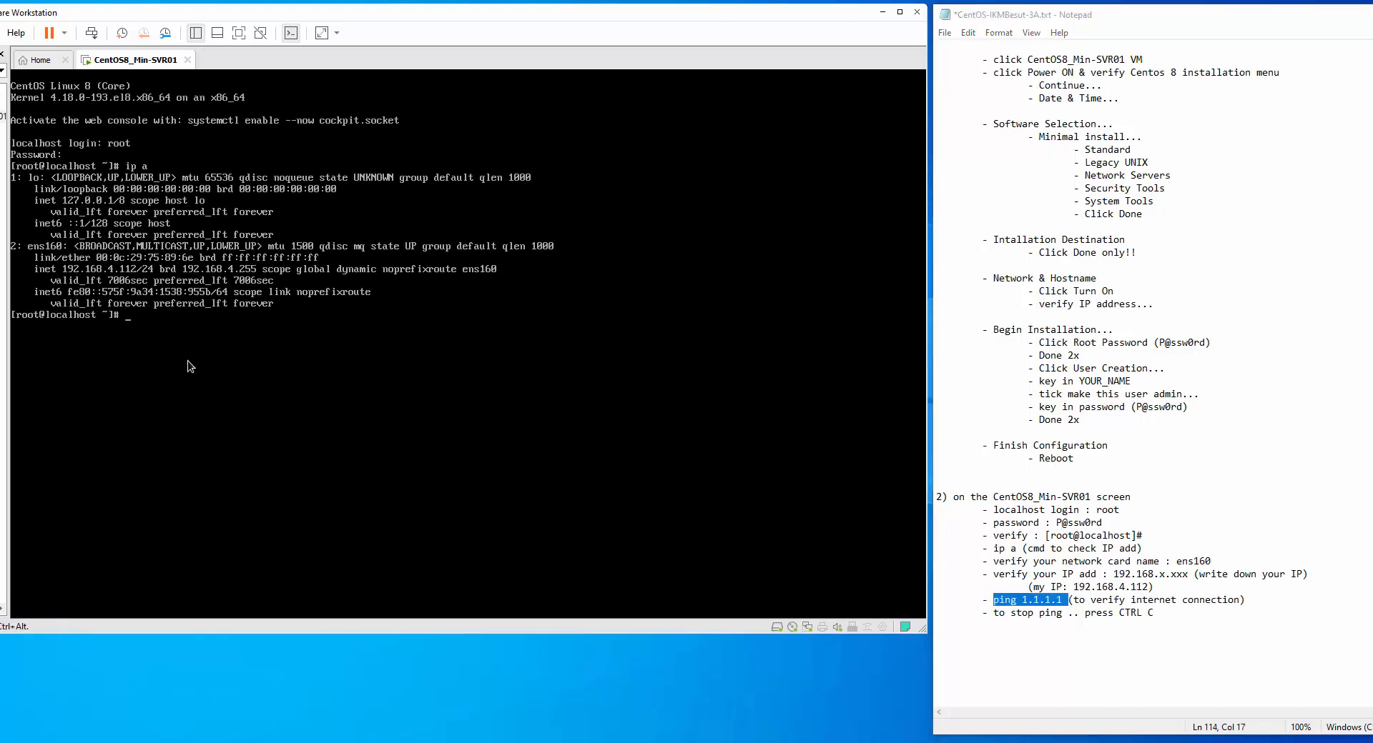
Ping 1.1.1.1 from the root prompt, stop it after 4 replies with 0% loss, and release input from the VM
{"action": "key", "text": "Return"}
{"action": "type", "text": "ping 1.1.1.1"}
{"action": "key", "text": "Return"}
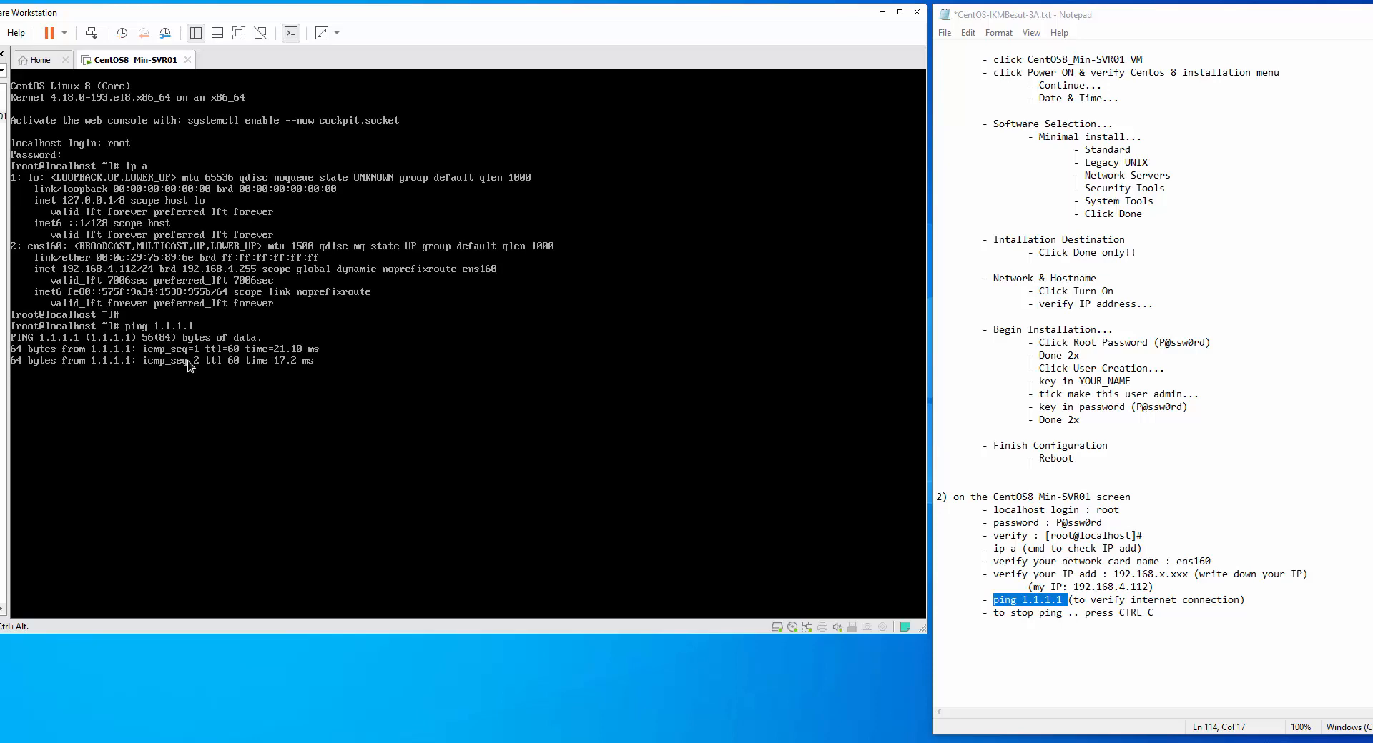
{"action": "key", "text": "ctrl+c"}
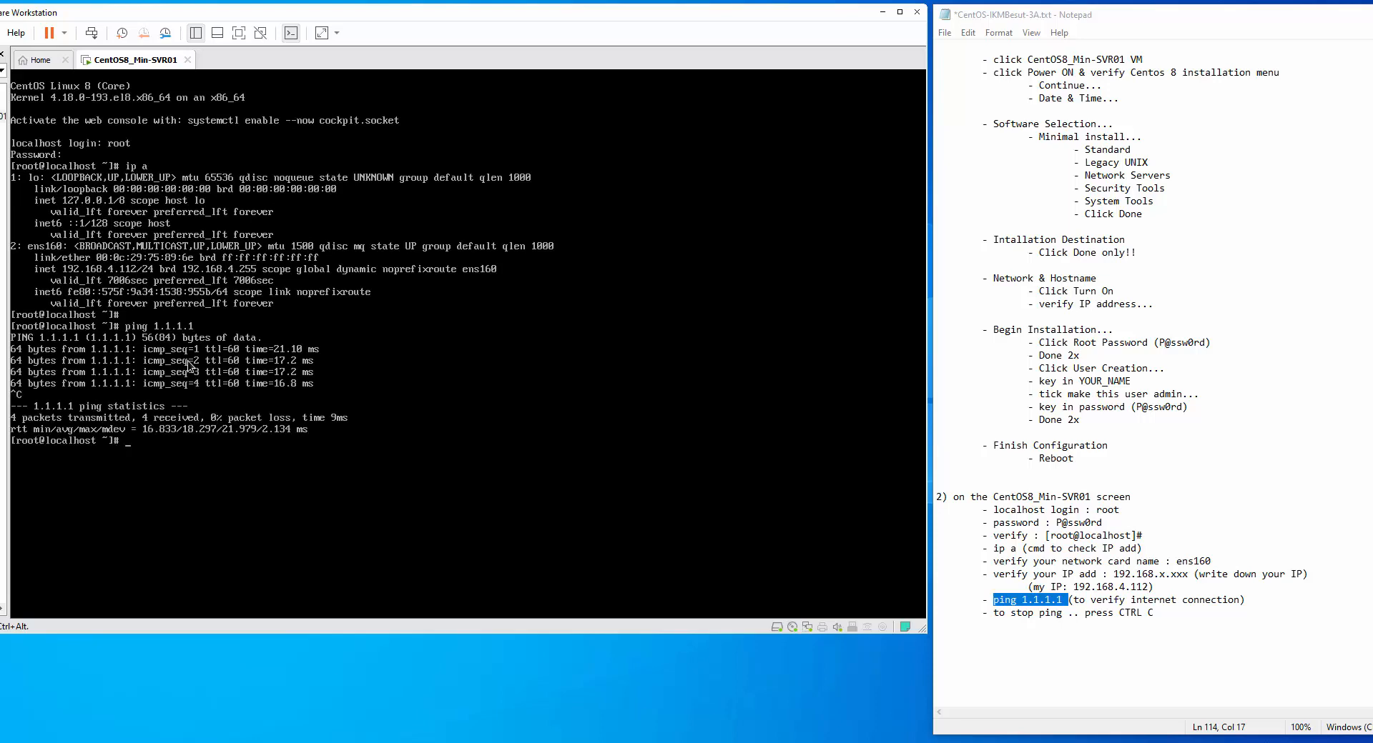
{"action": "key", "text": "ctrl+alt"}
{"action": "left_click_drag", "start_coordinate": [991, 614], "coordinate": [1177, 614]}
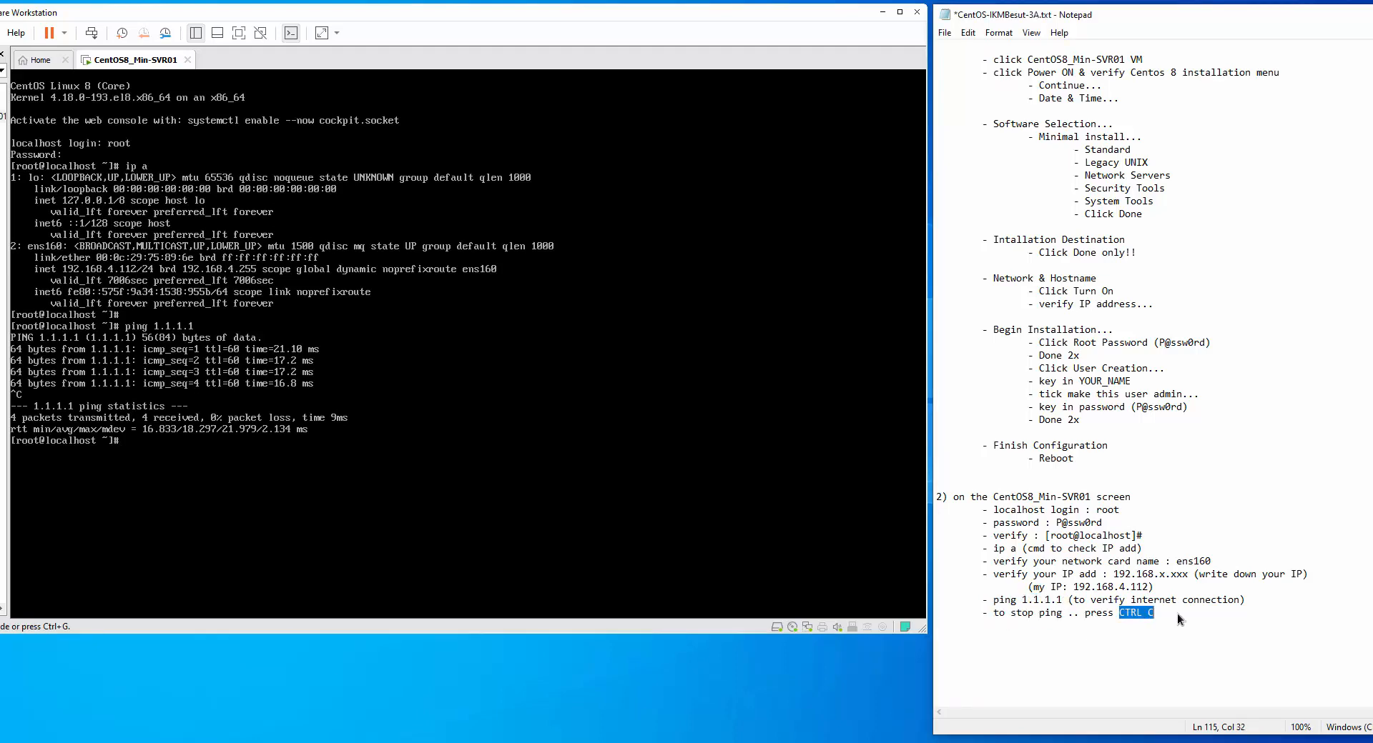